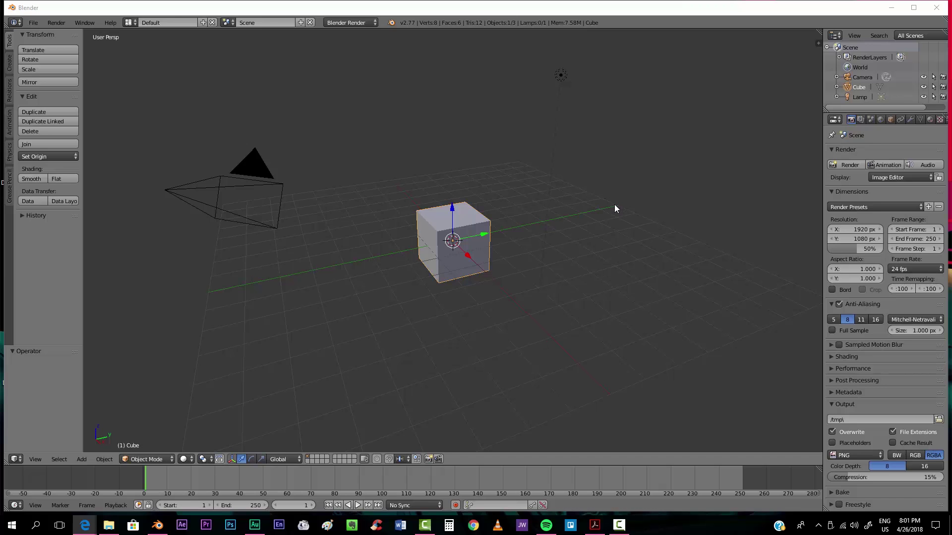
Step: Switch to the browser, visit the Blender website at blender.org, and close its tab
left_click_drag(951, 238, 468, 0)
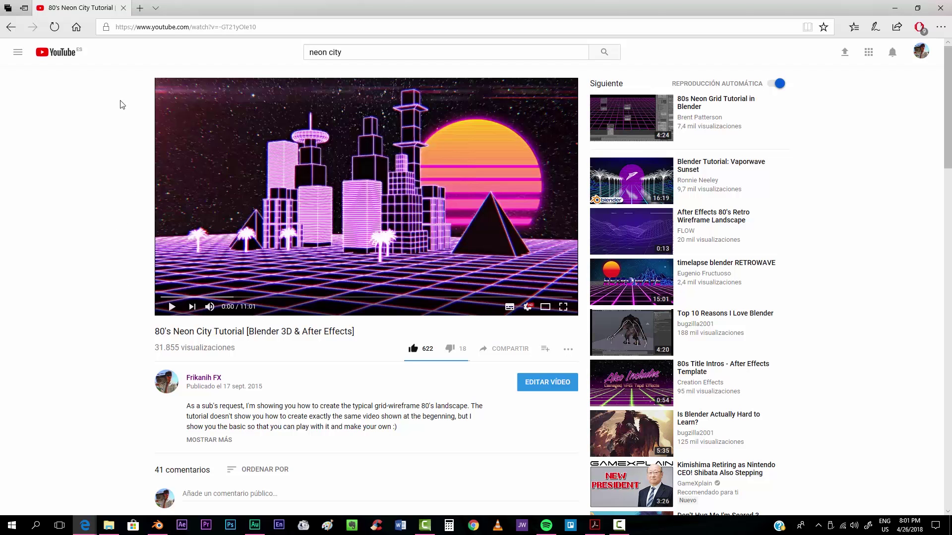
left_click(177, 28)
type("blender")
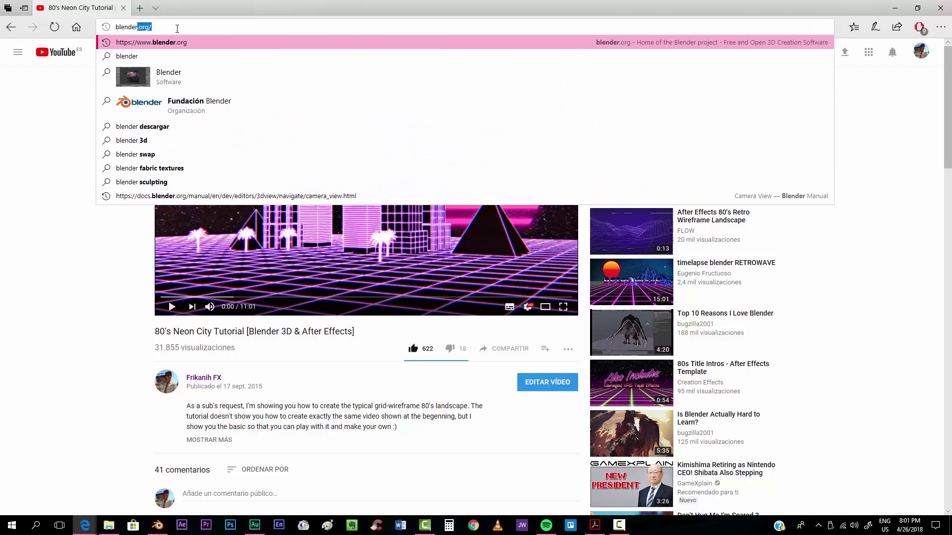
key("Return")
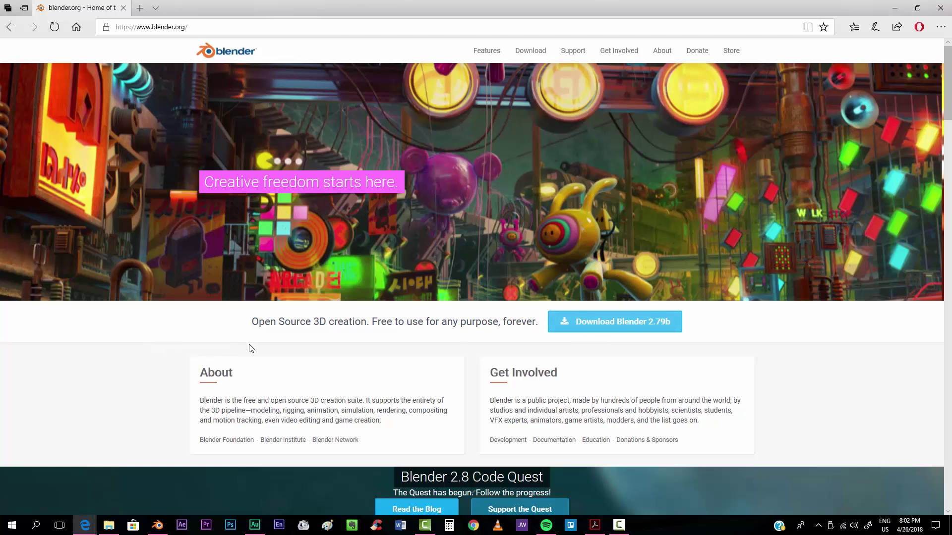
left_click(123, 8)
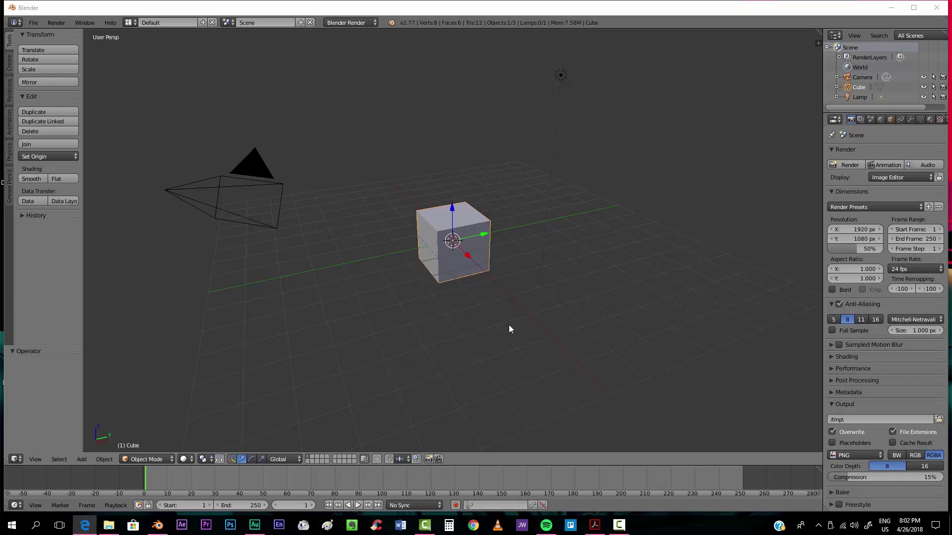
Step: Delete the default cube from the scene
middle_click_drag(524, 303, 394, 237)
middle_click_drag(351, 258, 484, 243)
middle_click_drag(527, 218, 429, 240)
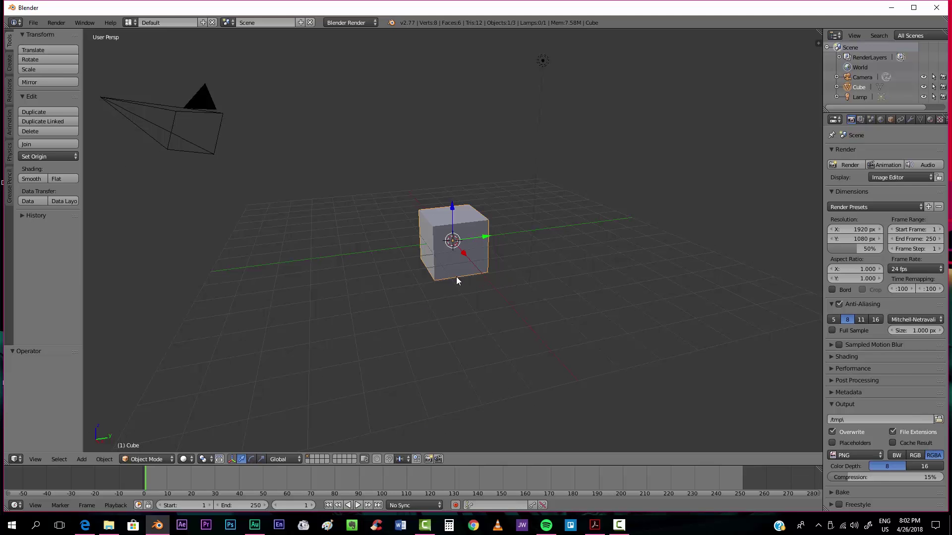
middle_click_drag(423, 316, 476, 304)
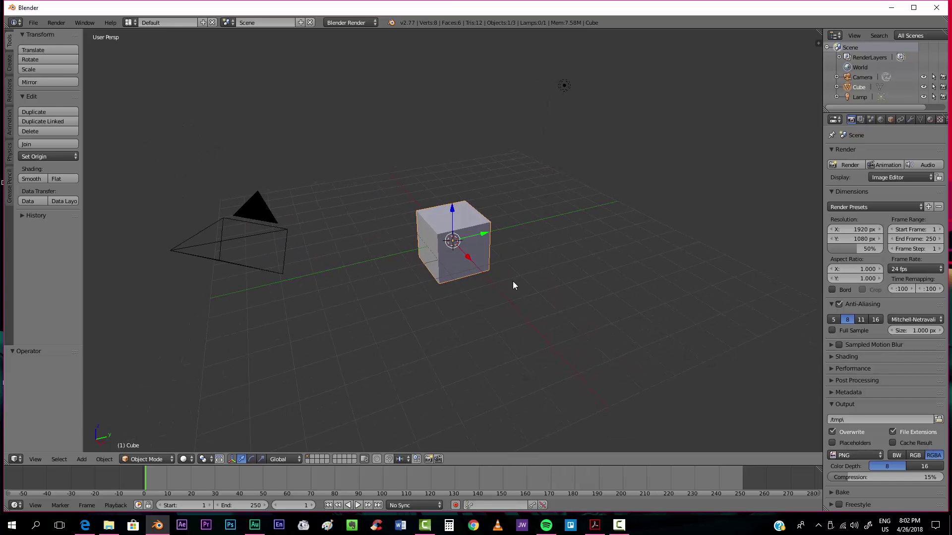
middle_click_drag(479, 275, 469, 270)
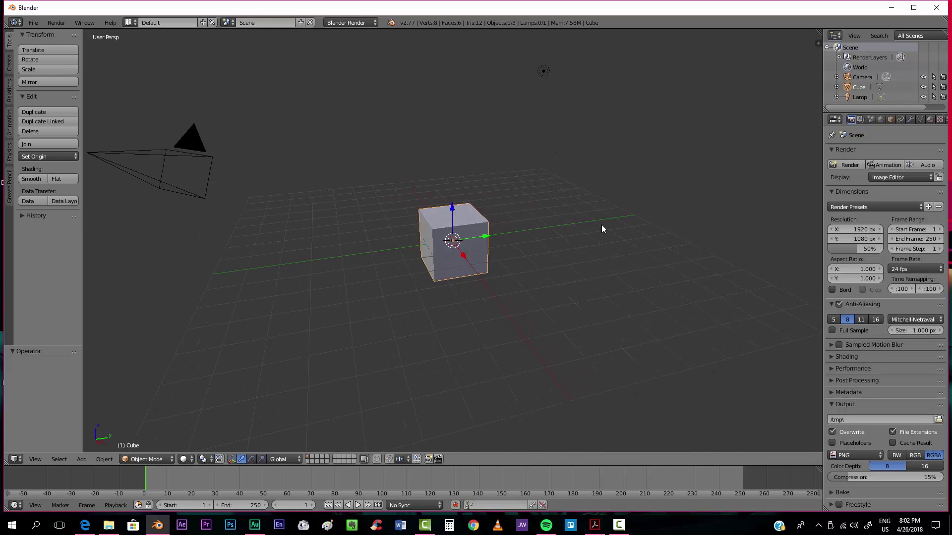
key("x")
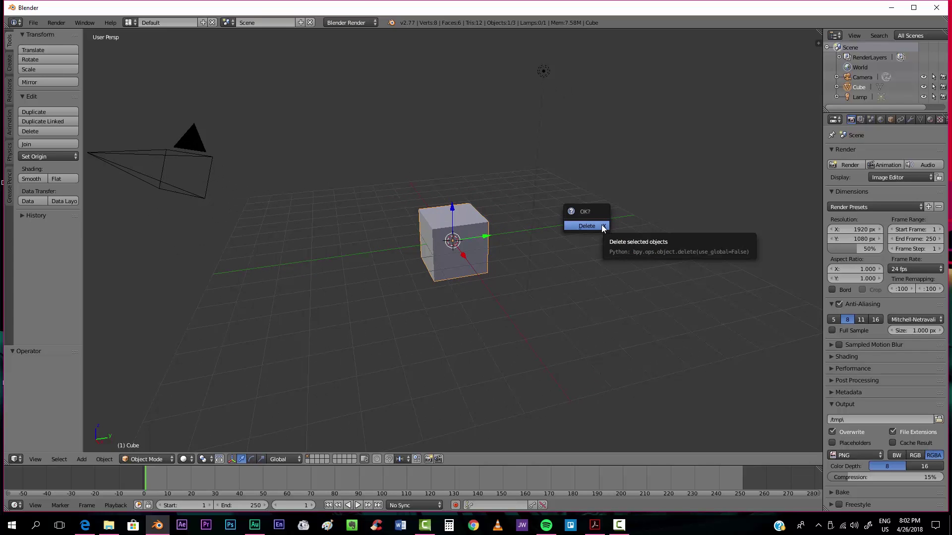
left_click(587, 226)
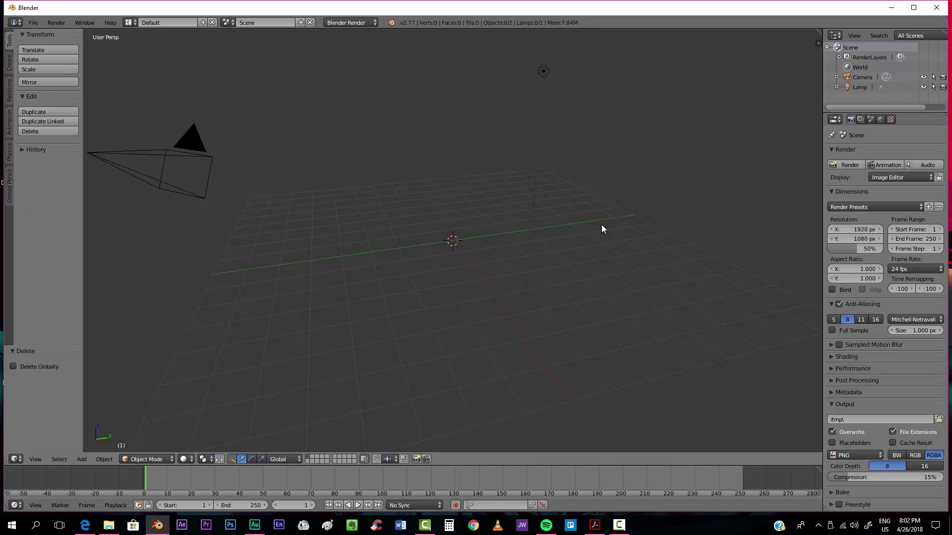
Step: Add a plane mesh at the scene's origin
middle_click_drag(442, 226, 454, 225)
scroll(455, 225, "down", 4)
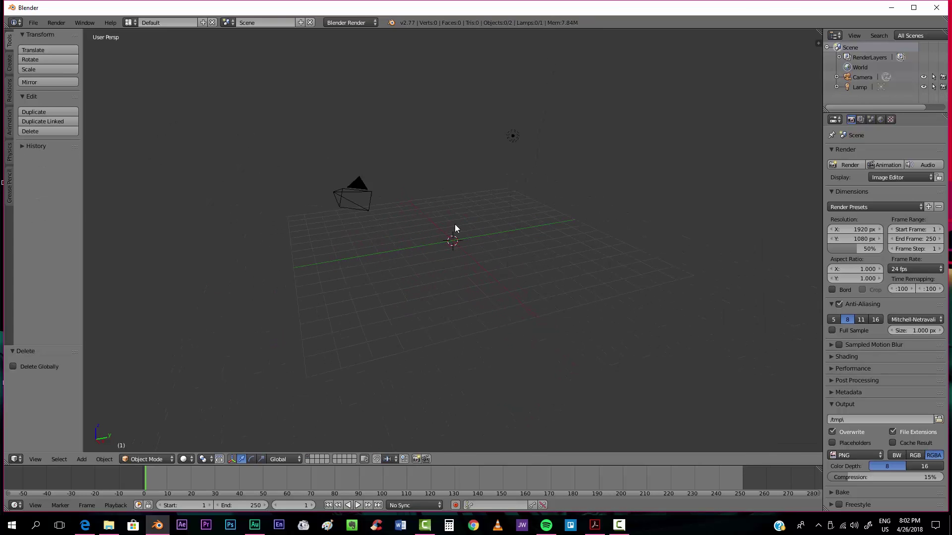
key("space")
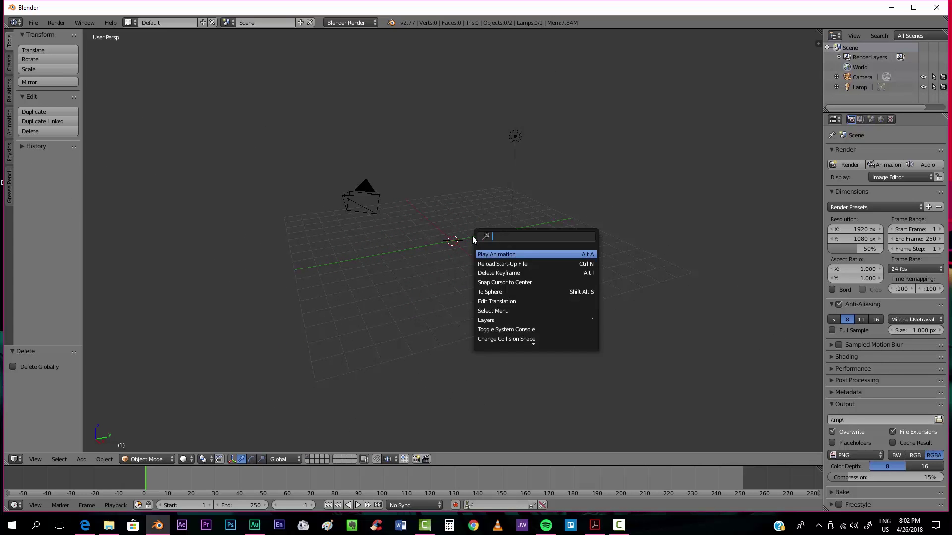
type("add p")
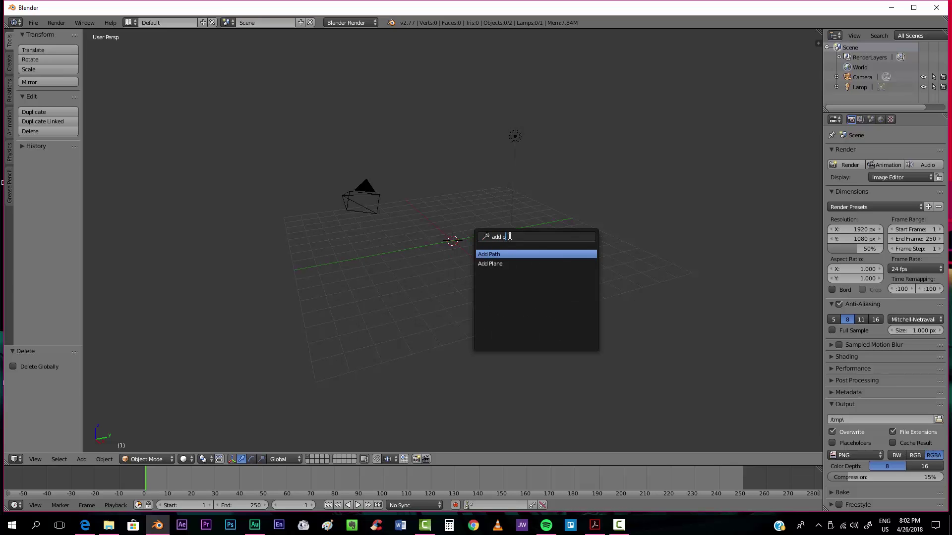
left_click(500, 264)
middle_click_drag(475, 254, 459, 262)
scroll(459, 263, "up", 2)
scroll(459, 267, "up", 2)
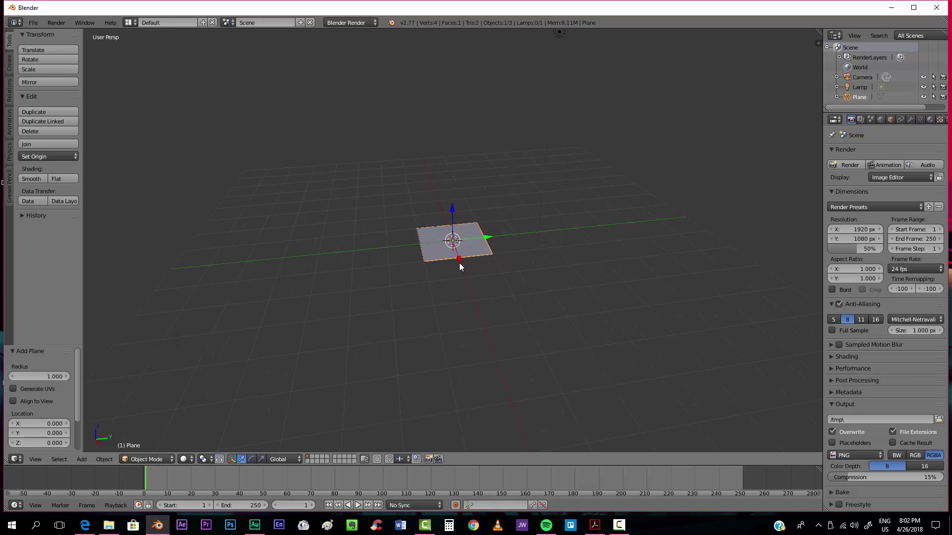
Step: Switch the plane from Object Mode to Edit Mode
middle_click_drag(459, 267, 478, 263)
key("Tab")
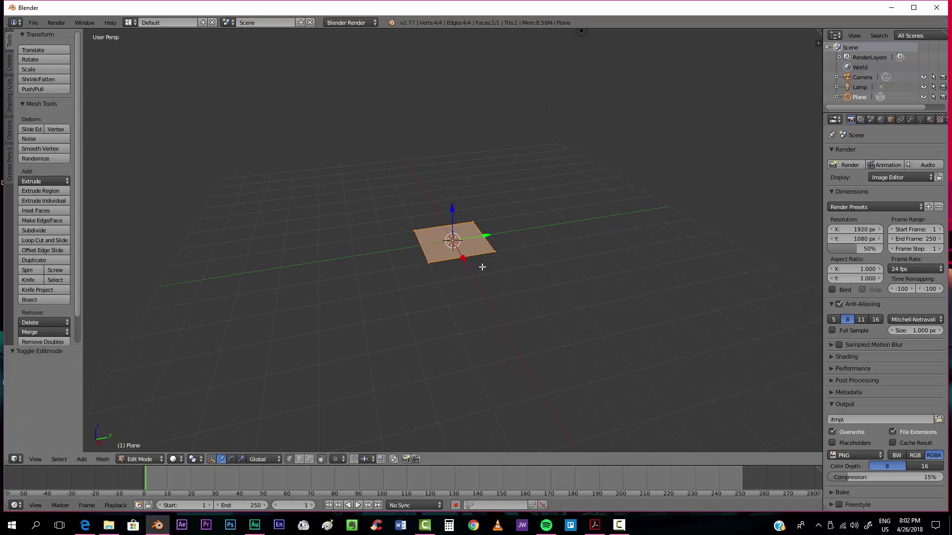
key("Tab")
key("Tab")
key("Tab")
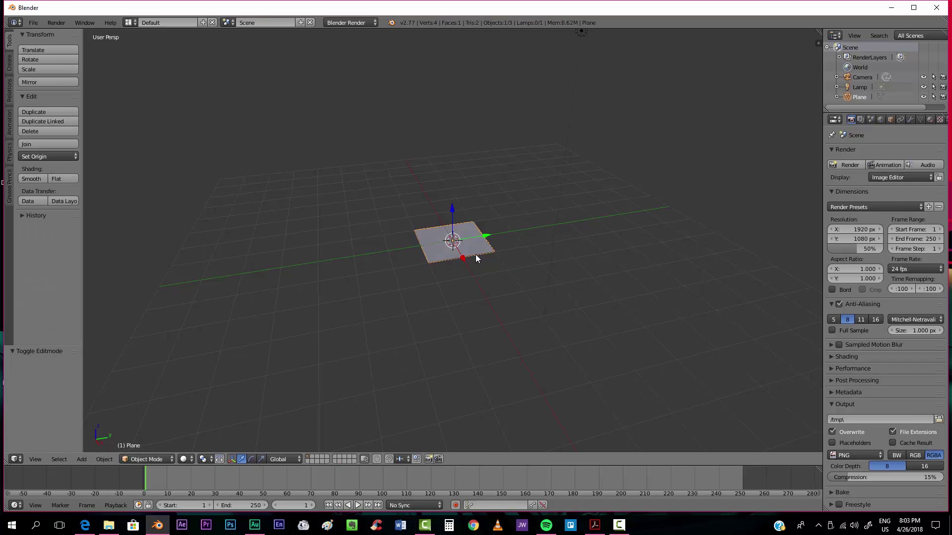
left_click(159, 458)
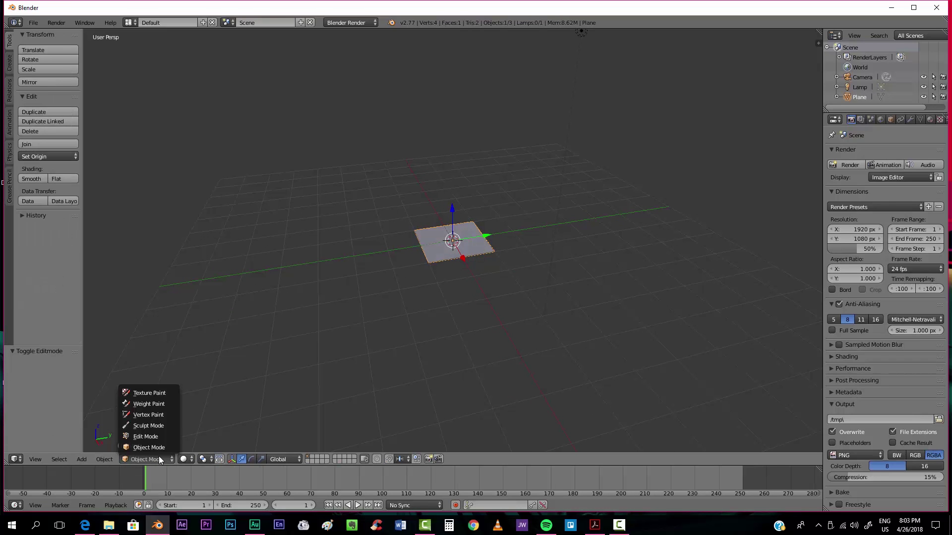
left_click(155, 436)
scroll(488, 283, "down", 2)
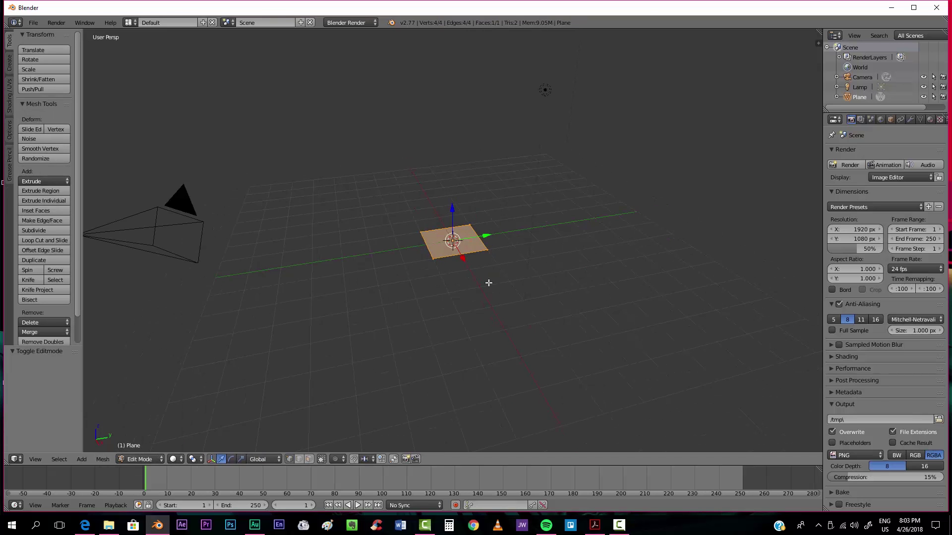
Step: Deselect and reselect all of the plane's vertices
middle_click_drag(494, 279, 486, 263)
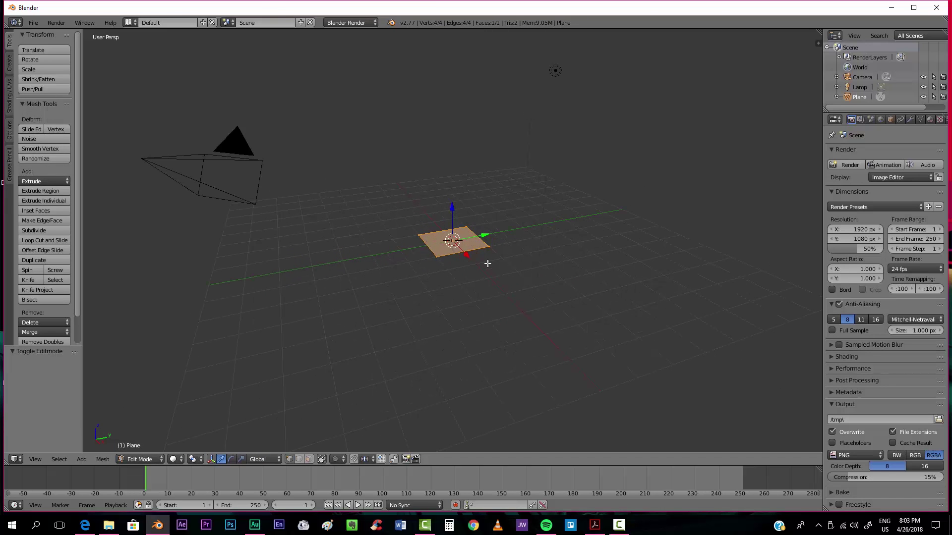
key("a")
key("a")
scroll(499, 256, "up", 4)
key("a")
key("a")
key("a")
key("a")
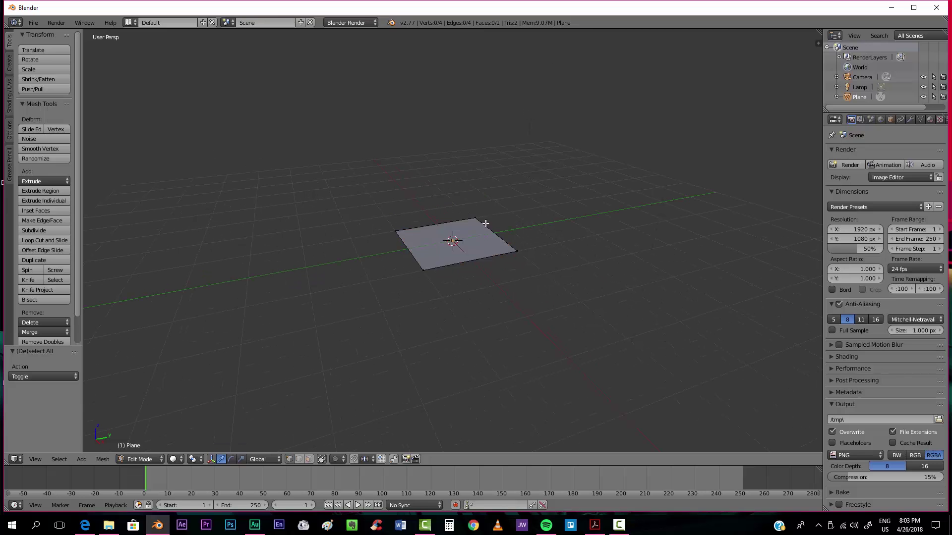
scroll(491, 248, "down", 5)
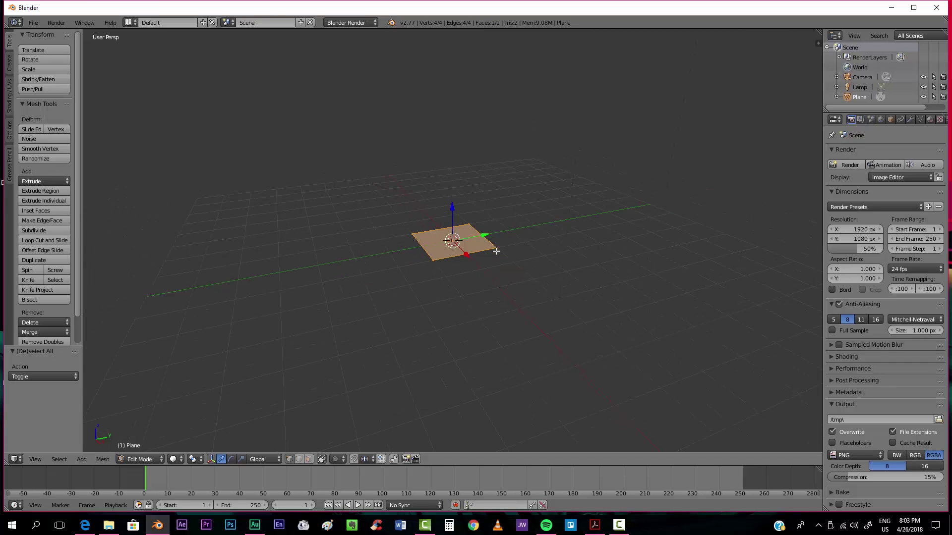
scroll(484, 247, "up", 1)
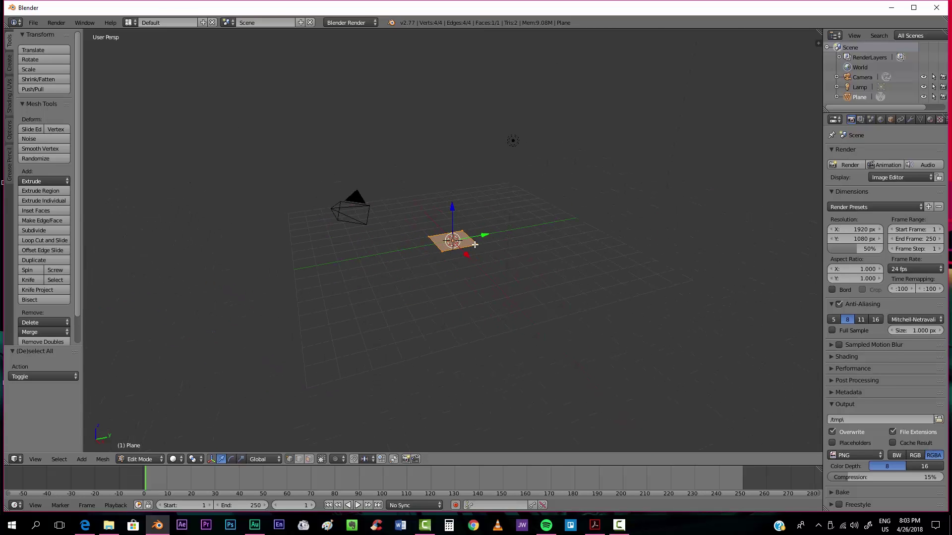
Step: Scale the whole plane up uniformly by about 14.83 to form a large ground
key("s")
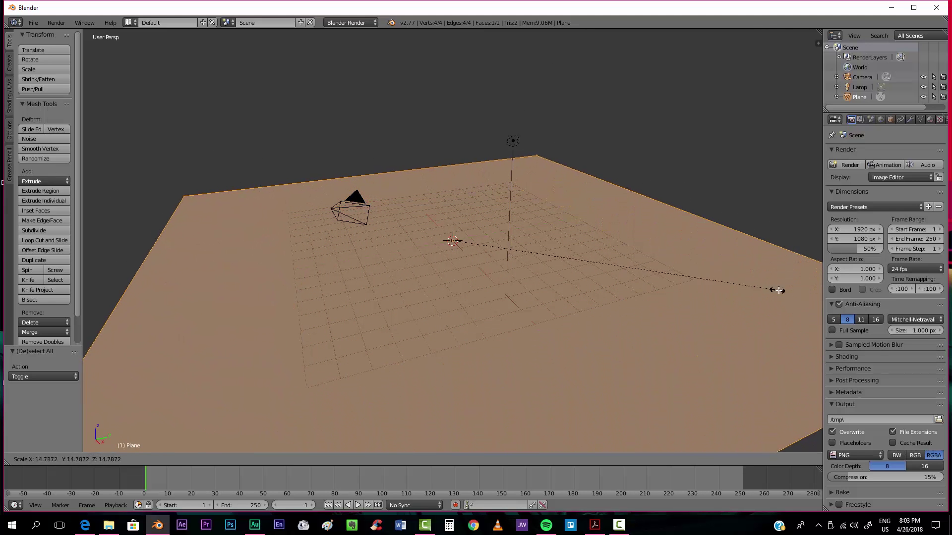
left_click(771, 292)
mouse_move(619, 293)
middle_mouse_down()
mouse_move(595, 287)
mouse_move(614, 286)
middle_mouse_up()
middle_click_drag(546, 258, 563, 234)
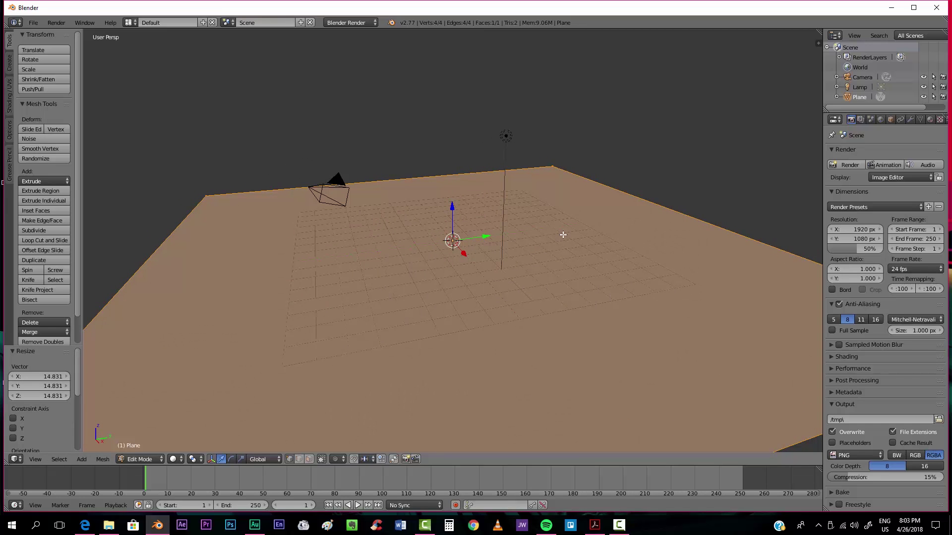
Step: Subdivide the ground plane five times to build a dense square grid
key("w")
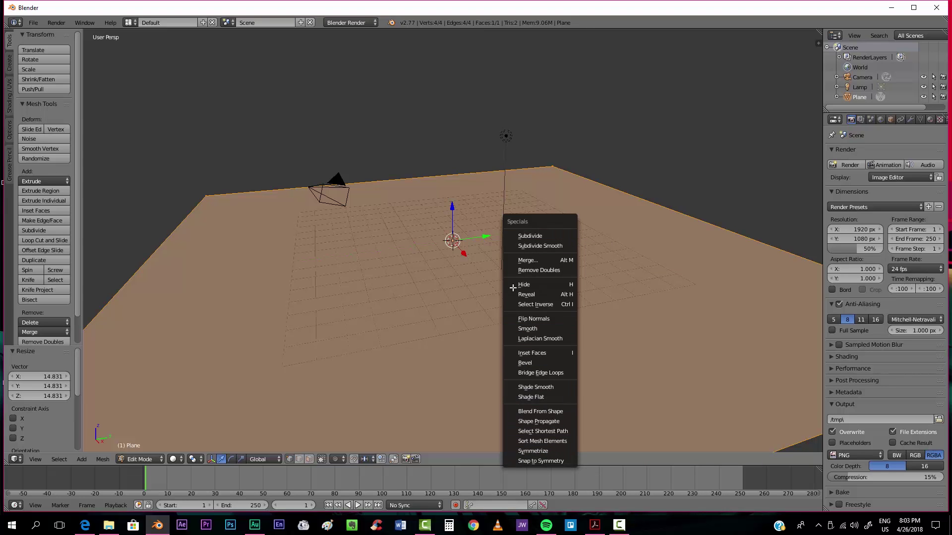
left_click(546, 237)
middle_click_drag(544, 238, 502, 245)
key("w")
left_click(502, 245)
key("w")
left_click(502, 244)
key("w")
left_click(502, 245)
middle_click_drag(502, 245, 455, 237)
key("w")
left_click(455, 237)
Step: Inspect the plane's subdivided grid from several angles and return to Object Mode
key("Tab")
mouse_move(480, 268)
middle_mouse_down()
mouse_move(486, 279)
mouse_move(456, 293)
mouse_move(476, 310)
mouse_move(472, 276)
mouse_move(474, 285)
middle_mouse_up()
key("Tab")
key("Tab")
key("Tab")
middle_click_drag(437, 258, 407, 237)
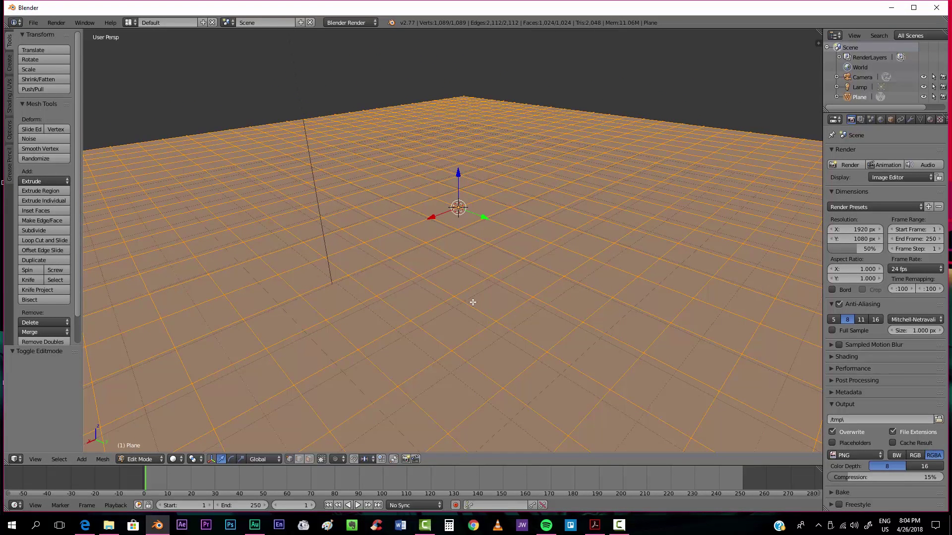
middle_click_drag(406, 228, 355, 218)
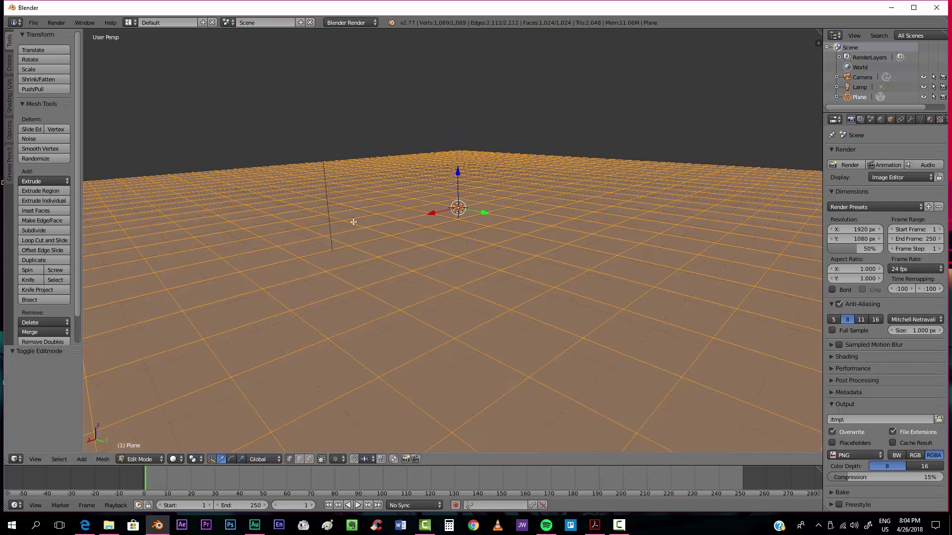
key("Tab")
middle_click_drag(583, 245, 447, 248)
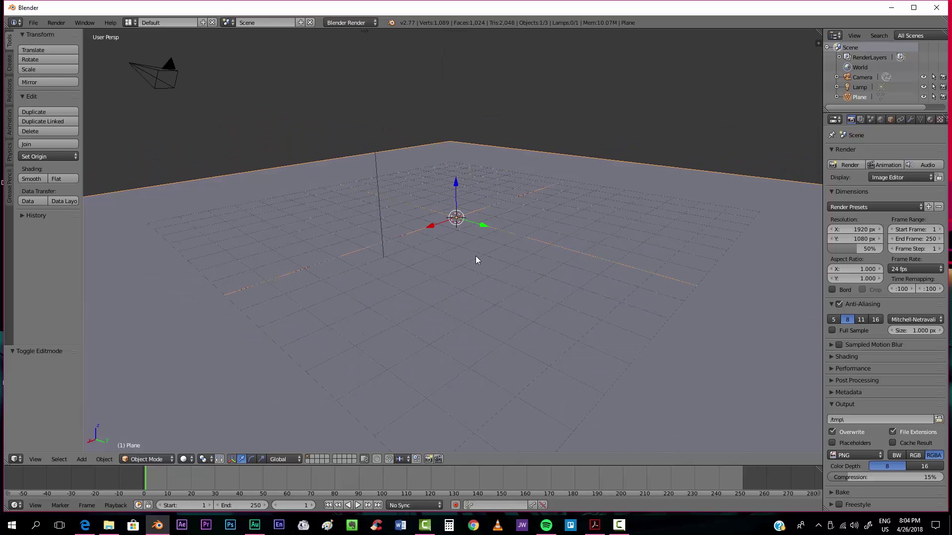
Step: Add a cube mesh at the centre of the ground plane
key("space")
type("add cu")
key("Return")
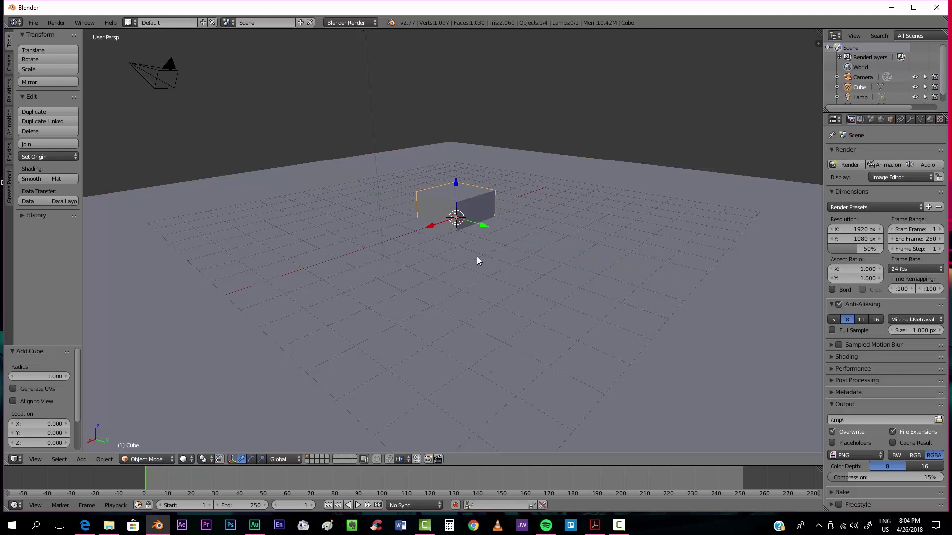
Step: Raise the cube about 0.96 units along Z to rest on the ground plane
scroll(471, 238, "up", 3)
scroll(452, 240, "up", 1)
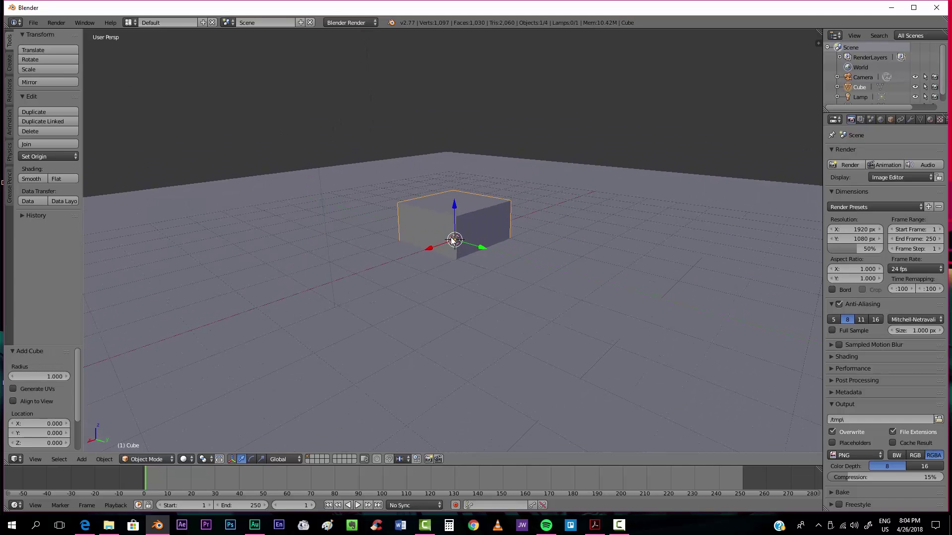
middle_click_drag(467, 210, 465, 212)
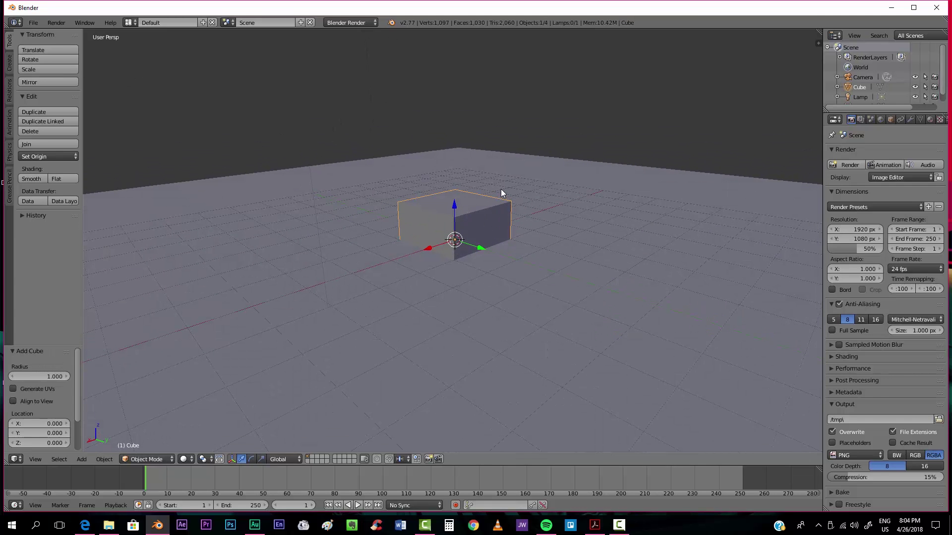
middle_click_drag(523, 148, 418, 207)
middle_click_drag(513, 193, 454, 226)
left_click_drag(444, 220, 459, 185)
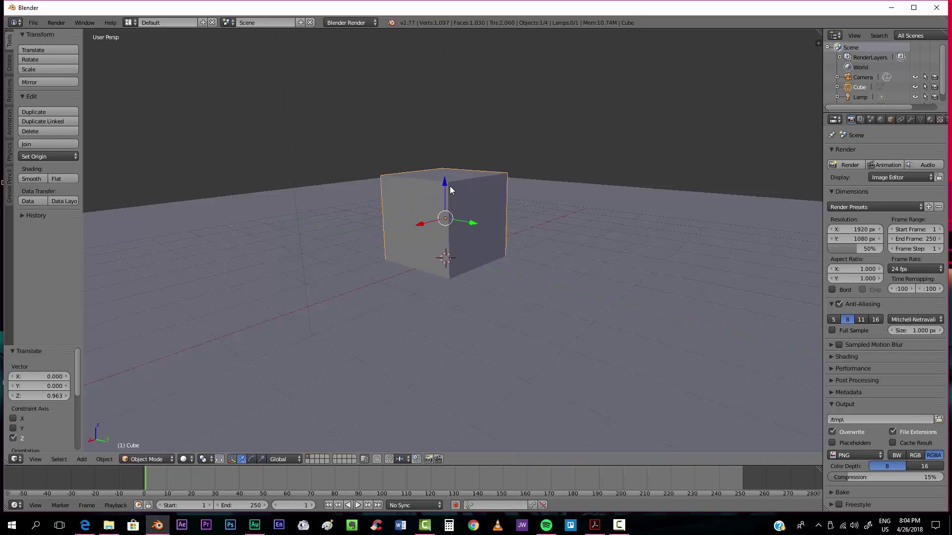
Step: Enter Edit Mode on the cube and select the four vertices of its top face
key("Tab")
middle_click_drag(409, 193, 423, 218)
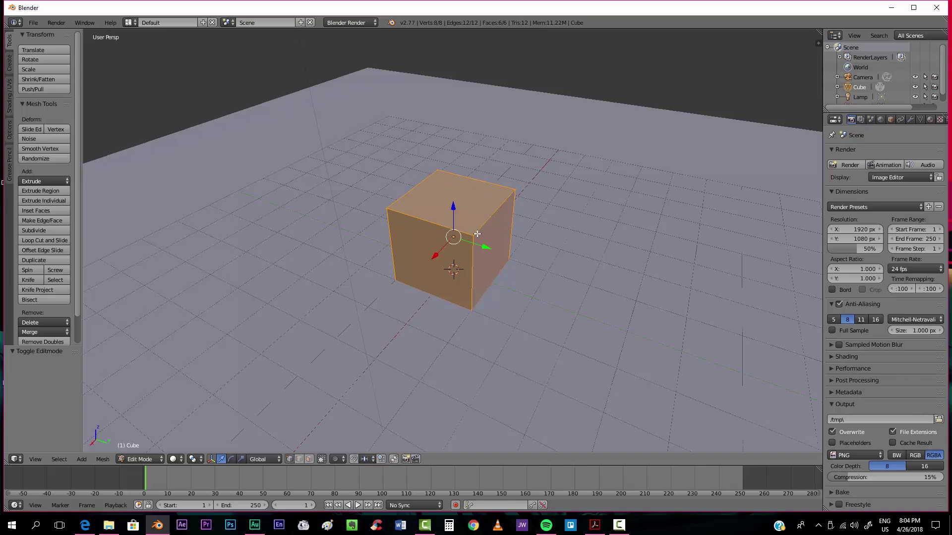
right_click(515, 191)
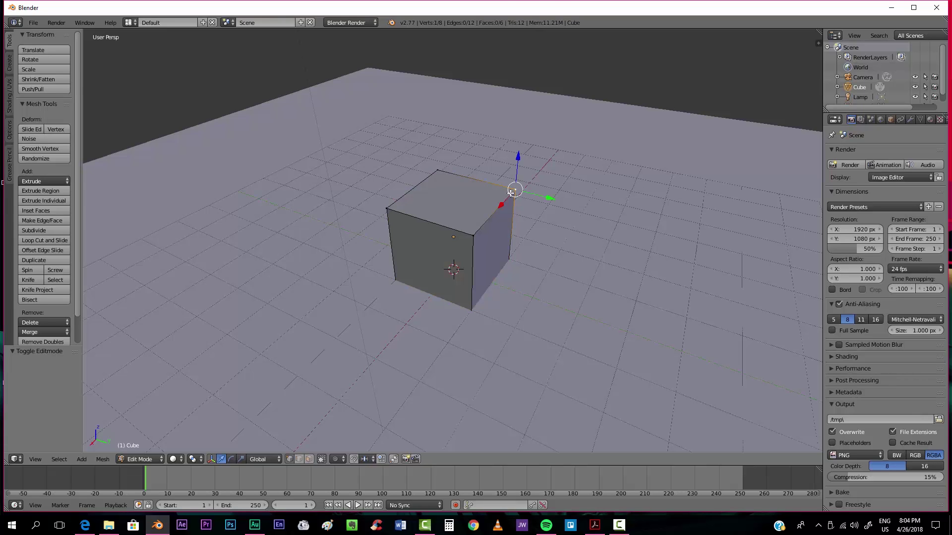
right_click(472, 239)
right_click(444, 173)
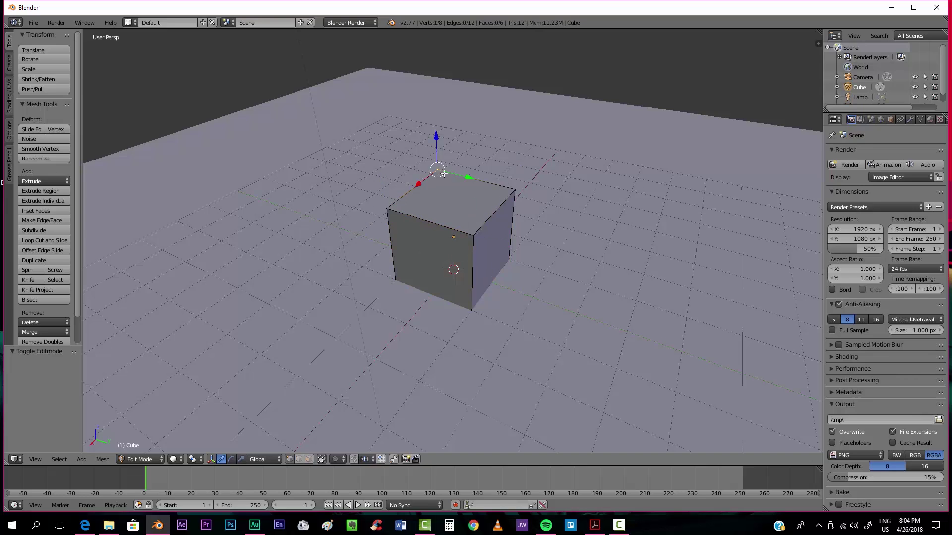
right_click(514, 192, "shift")
right_click(473, 235, "shift")
right_click(389, 209, "shift")
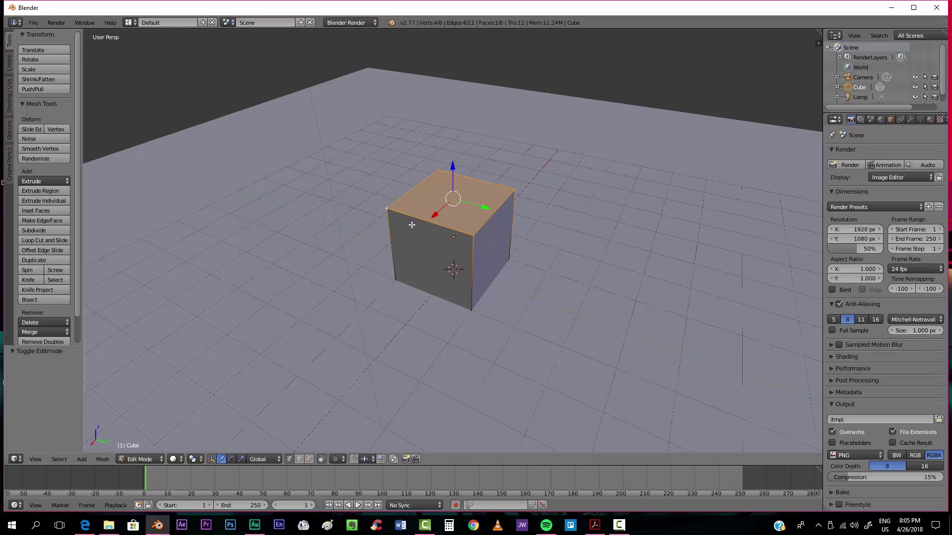
Step: Merge the cube's four top vertices at their center to form a pyramid and return to Object Mode
key("alt+m")
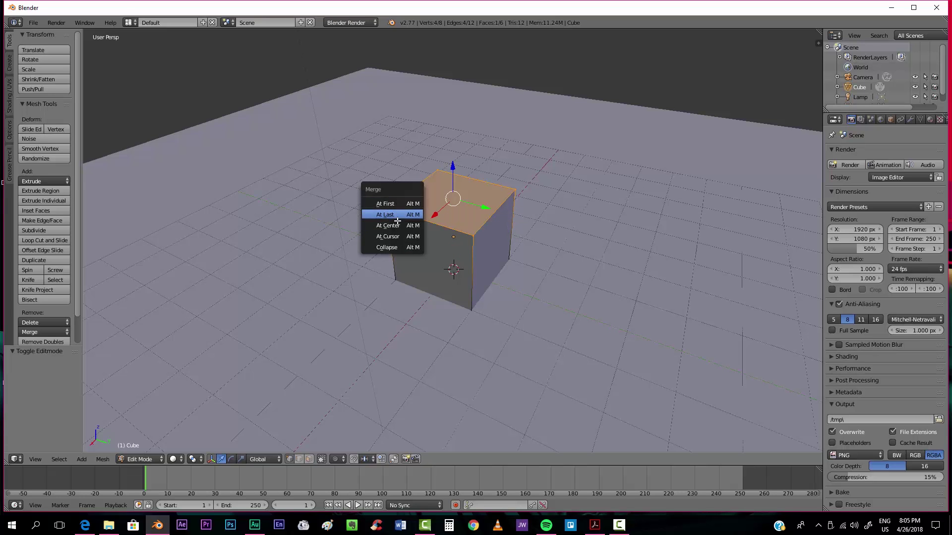
left_click(397, 225)
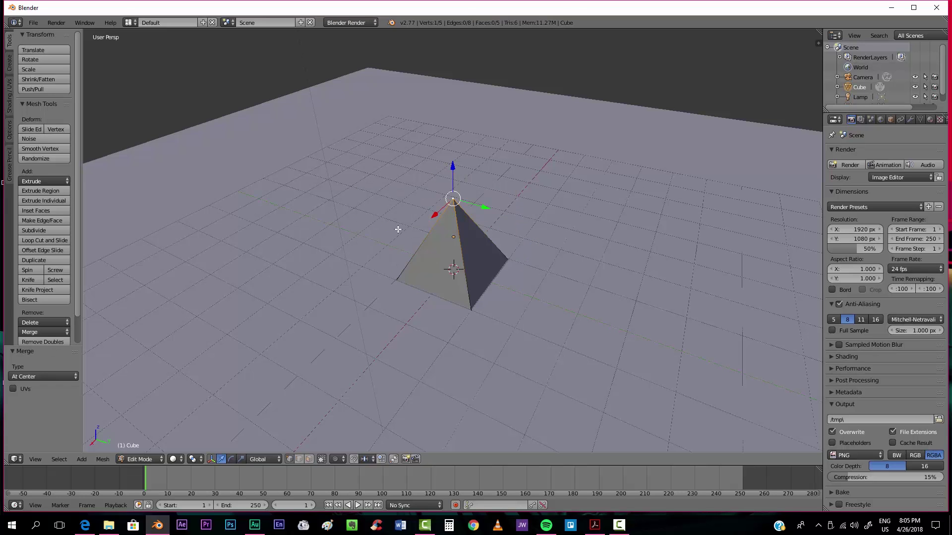
middle_click_drag(432, 262, 485, 246)
key("Tab")
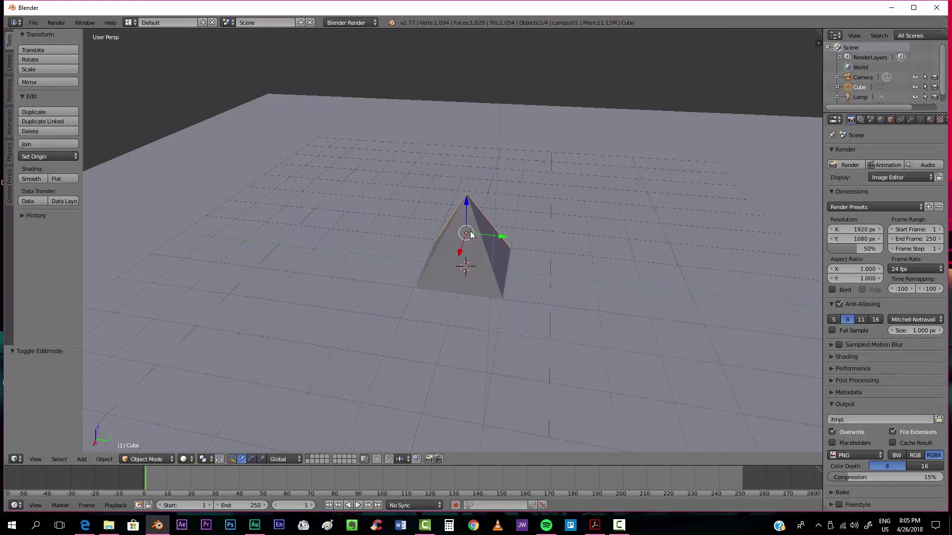
Step: Lower the pyramid's apex vertex along Z in Edit Mode to give it a flatter shape, and return to Object Mode
key("Tab")
left_click_drag(462, 164, 473, 179)
middle_click_drag(473, 179, 492, 237)
key("Tab")
Step: Move the pyramid along the negative Y axis, away from the centre of the ground plane
key("g")
key("y")
left_click(311, 245)
left_click_drag(290, 221, 335, 228)
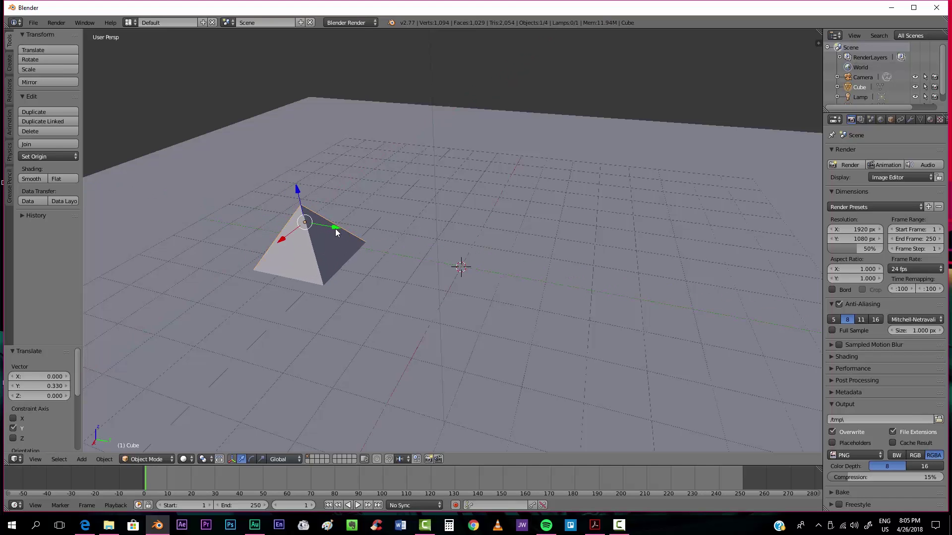
Step: Duplicate the pyramid and shift the copy along Y and X so that it partly overlaps the original
key("shift+d")
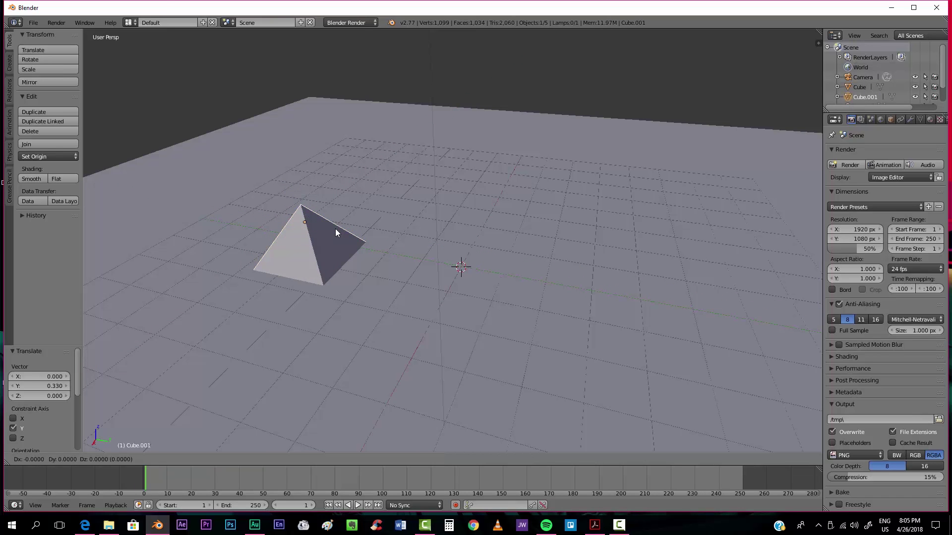
left_click(335, 228)
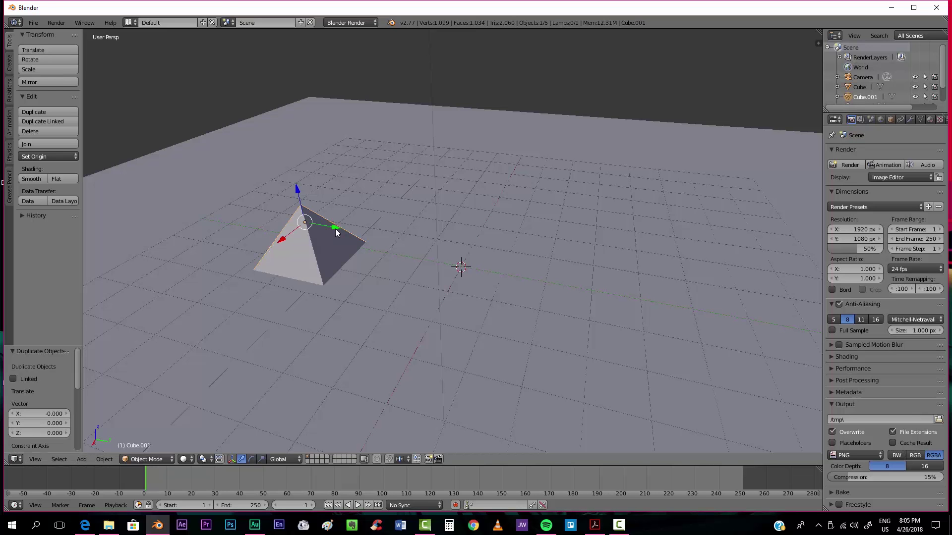
left_click_drag(335, 227, 404, 242)
middle_click_drag(404, 242, 437, 250)
left_click_drag(438, 250, 459, 258)
left_click_drag(444, 217, 451, 245)
middle_click_drag(450, 244, 451, 282)
left_click_drag(429, 290, 393, 325)
middle_click_drag(393, 326, 440, 297)
Step: Duplicate the original pyramid and move the copy along Y to the opposite side of the ground plane's centre
right_click(296, 278)
key("shift+d")
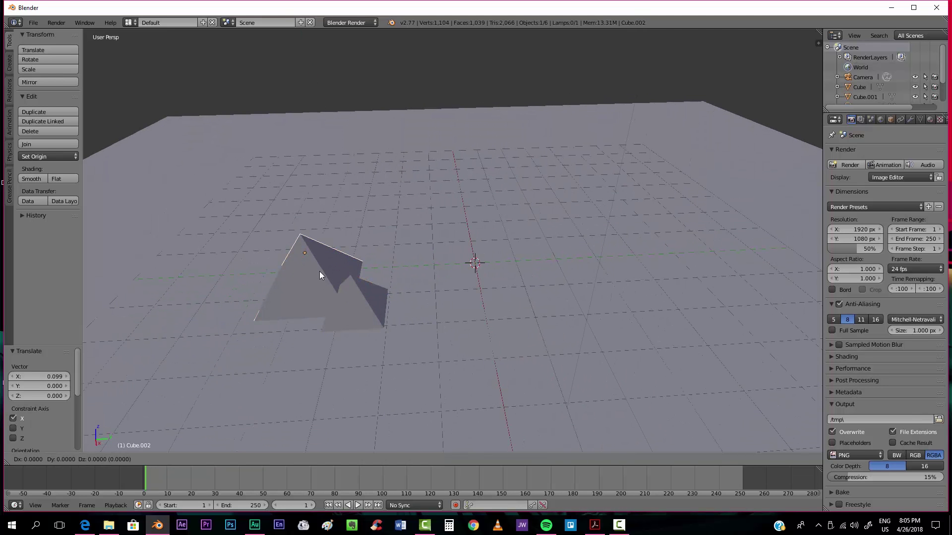
right_click(319, 271)
key("g")
key("y")
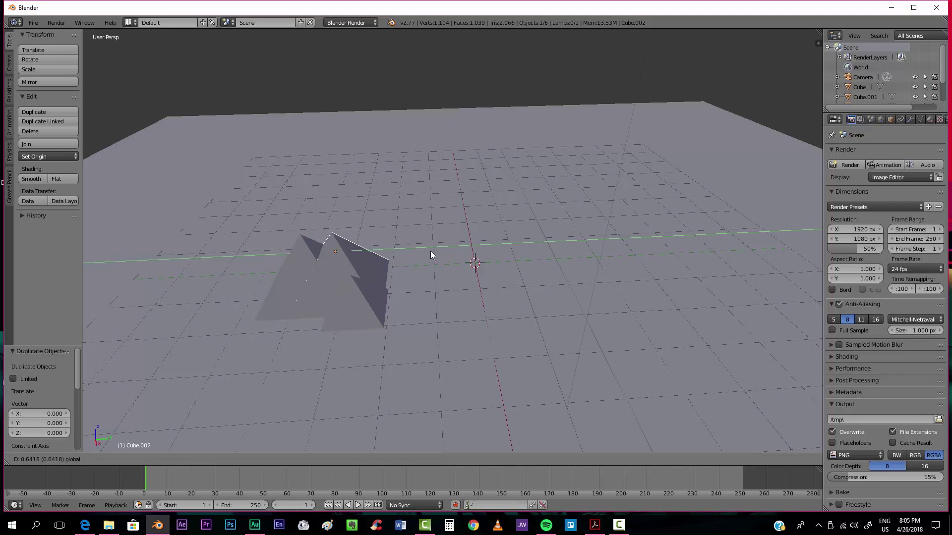
left_click_drag(722, 242, 755, 241)
middle_click_drag(672, 297, 573, 282)
Step: Raise the apex vertex of the separate pyramid along Z in Edit Mode to make it taller
key("Tab")
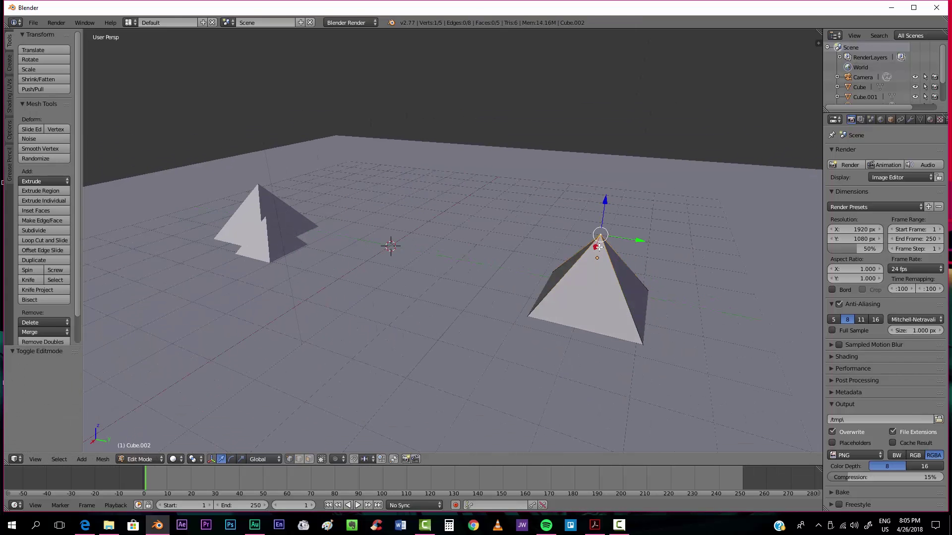
left_click_drag(608, 201, 614, 166)
key("Tab")
middle_click_drag(615, 169, 619, 296)
Step: Scale the tall pyramid's whole mesh up slightly in Edit Mode, and move the object about -2.67 units along X in Object Mode
key("Tab")
key("a")
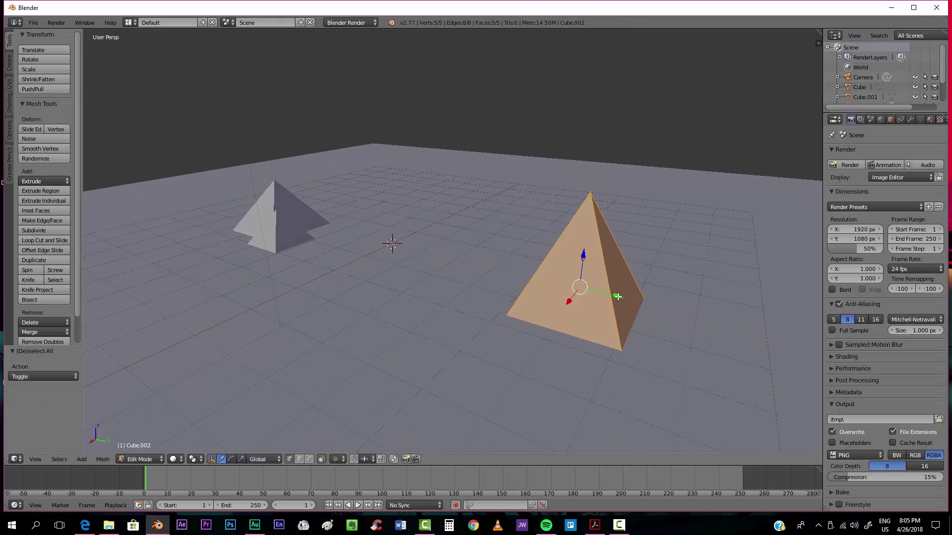
key("s")
left_click(626, 296)
key("Tab")
middle_click_drag(620, 289, 477, 307)
left_click_drag(461, 319, 540, 296)
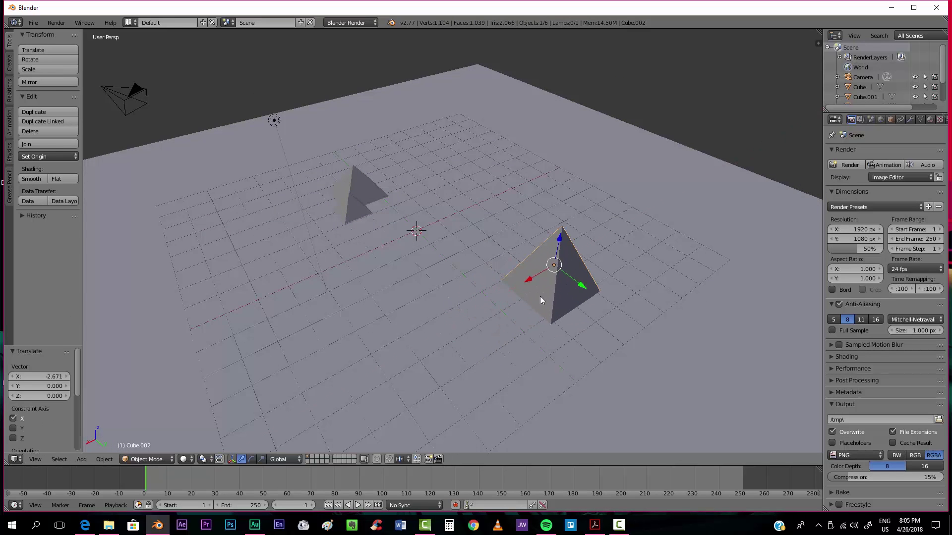
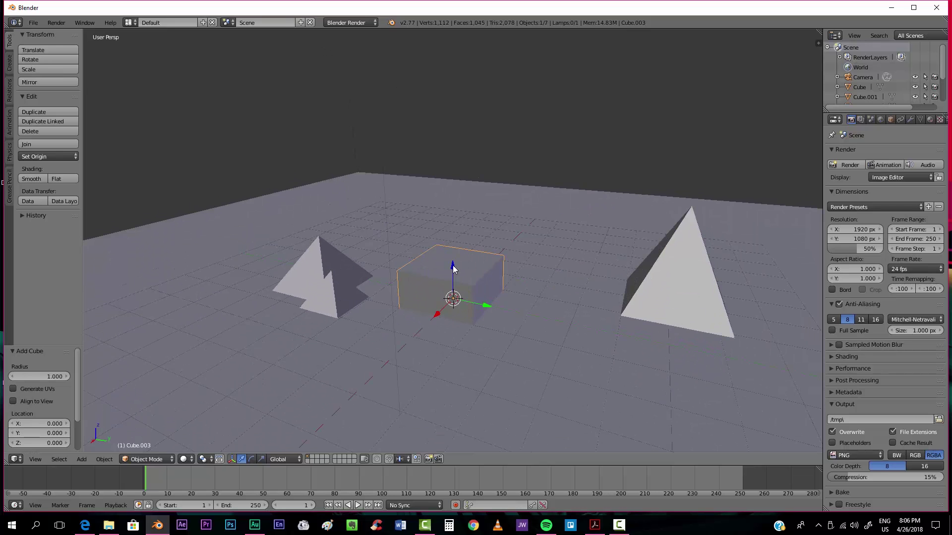
Step: Raise the newly added cube about 0.96 units along Z above the ground plane
left_click_drag(453, 270, 463, 236)
middle_click_drag(464, 236, 495, 276)
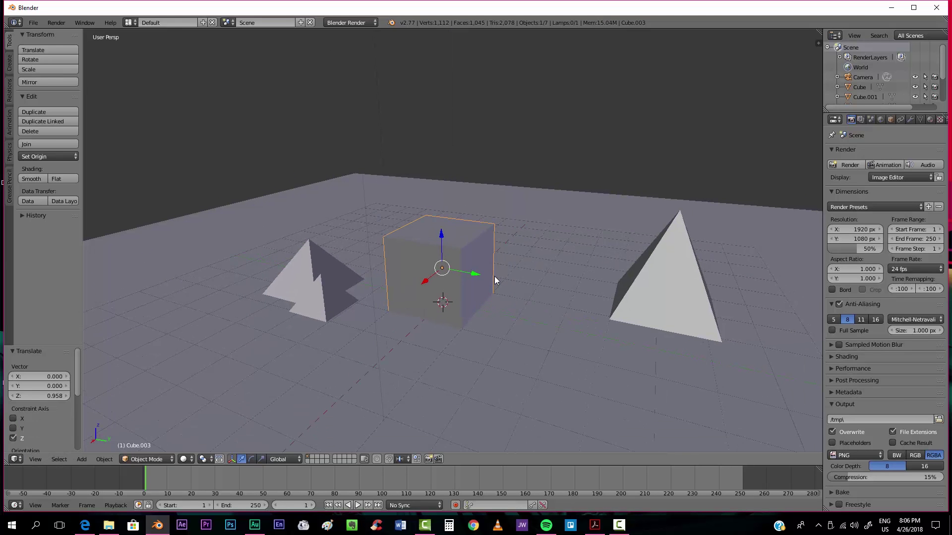
scroll(481, 275, "up", 3)
key("Tab")
Step: Scale the cube's mesh down to about half size in Edit Mode, and lower the object about 0.46 units along Z in Object Mode
key("Tab")
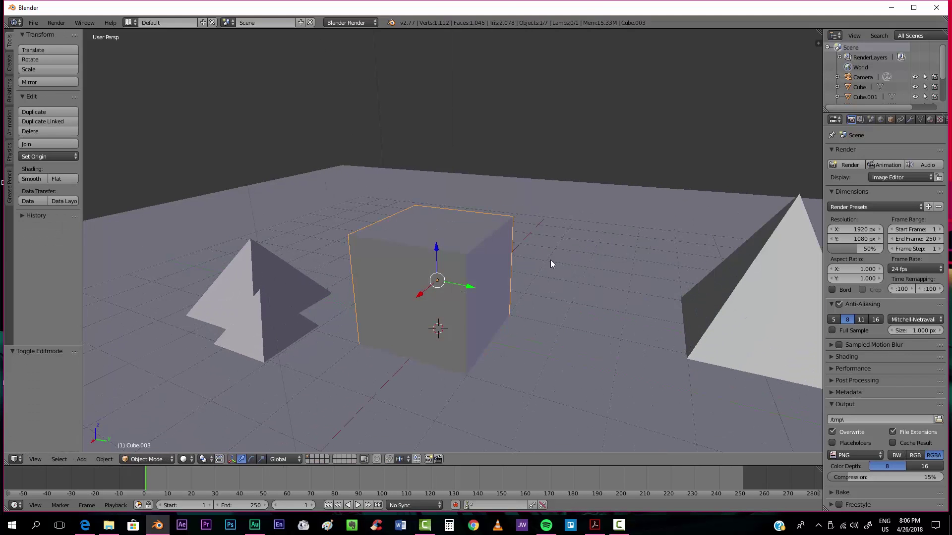
key("Tab")
middle_click_drag(550, 261, 566, 252)
key("s")
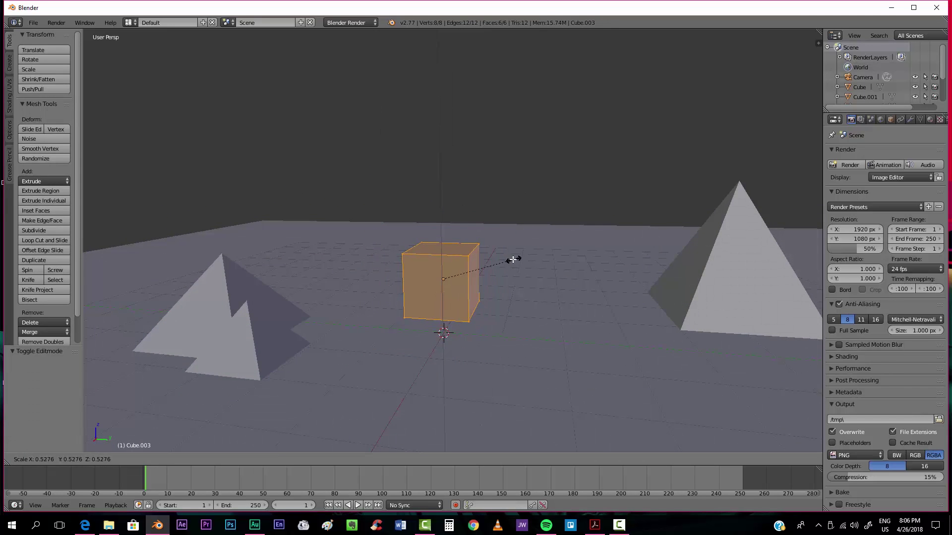
left_click(513, 258)
key("Tab")
middle_click_drag(476, 284, 431, 246)
left_click_drag(431, 246, 453, 267)
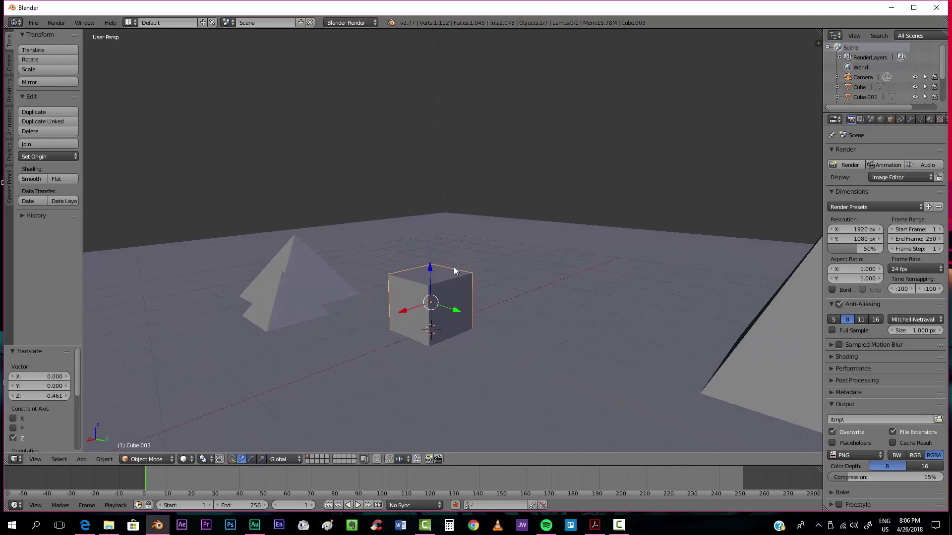
Step: Select the cube's four top vertices in Edit Mode and raise them about 2.37 units along Z to form a tall tower
key("Tab")
middle_click_drag(454, 266, 408, 272)
right_click(407, 272)
right_click(429, 260, "shift")
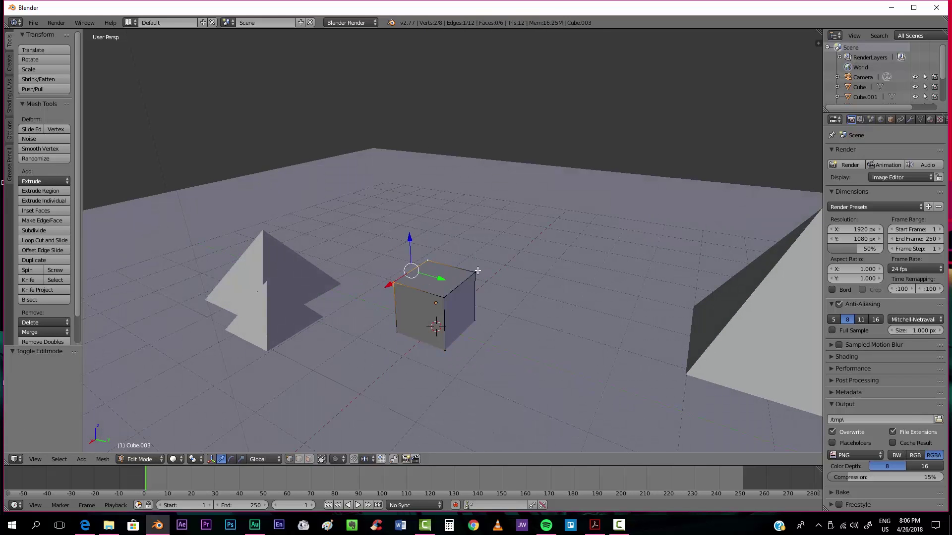
right_click(477, 272, "shift")
right_click(446, 294, "shift")
scroll(440, 287, "down", 3)
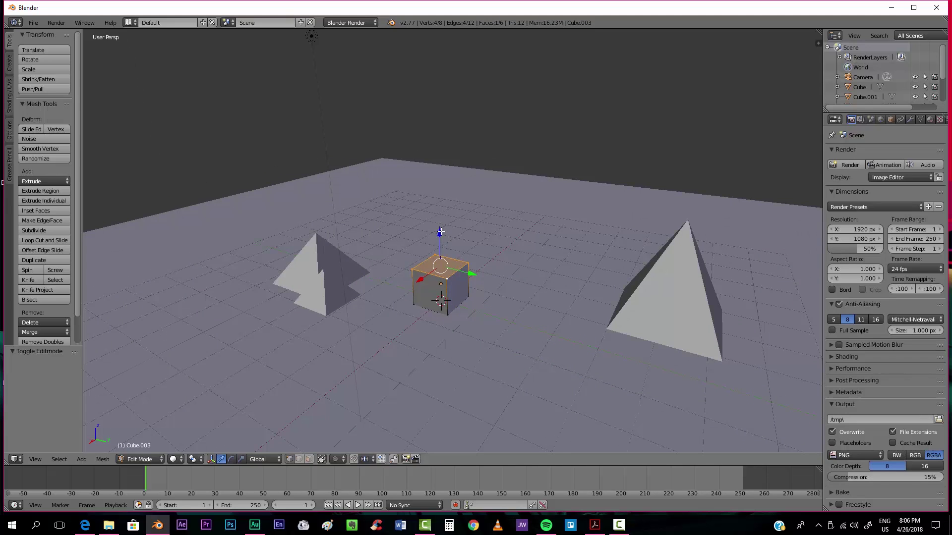
left_click_drag(441, 231, 449, 143)
middle_click_drag(446, 170, 486, 153)
scroll(486, 153, "up", 3)
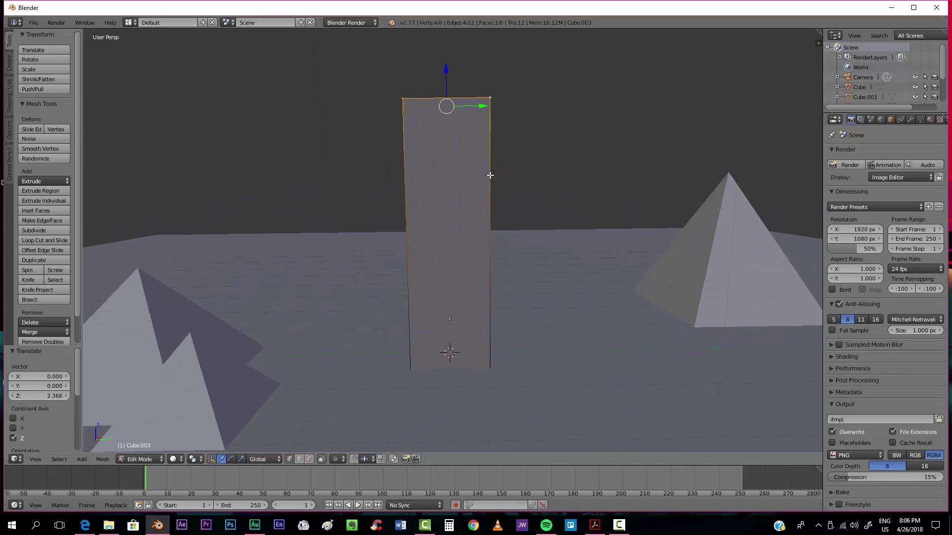
key("Tab")
scroll(496, 198, "down", 2)
middle_click_drag(501, 208, 466, 226)
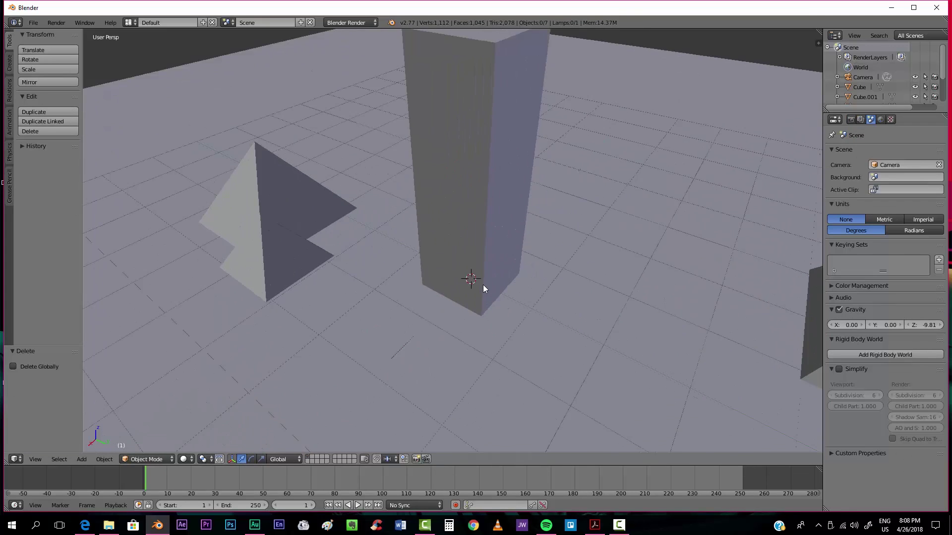
scroll(482, 273, "down", 2)
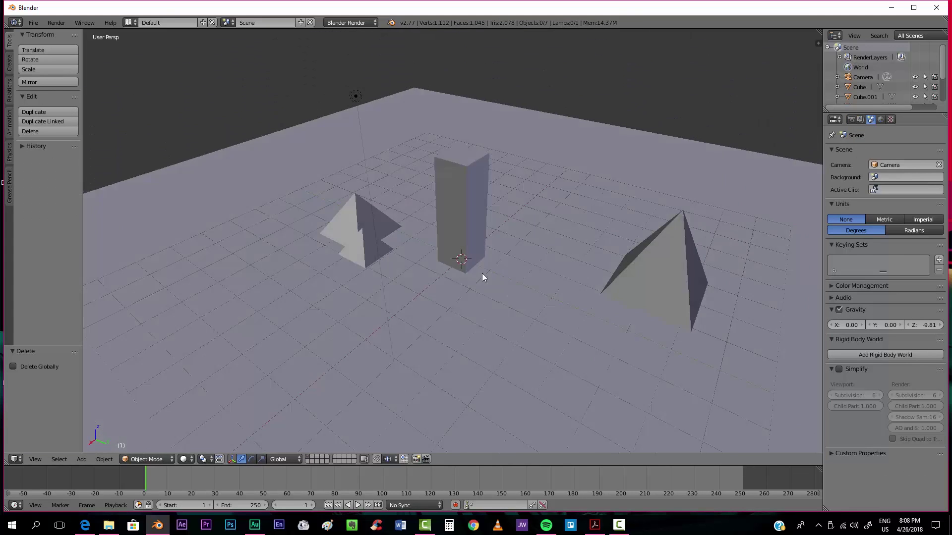
Step: Add a new cube at the tower's base and scale its mesh to about 0.605 in Edit Mode
scroll(482, 273, "up", 3)
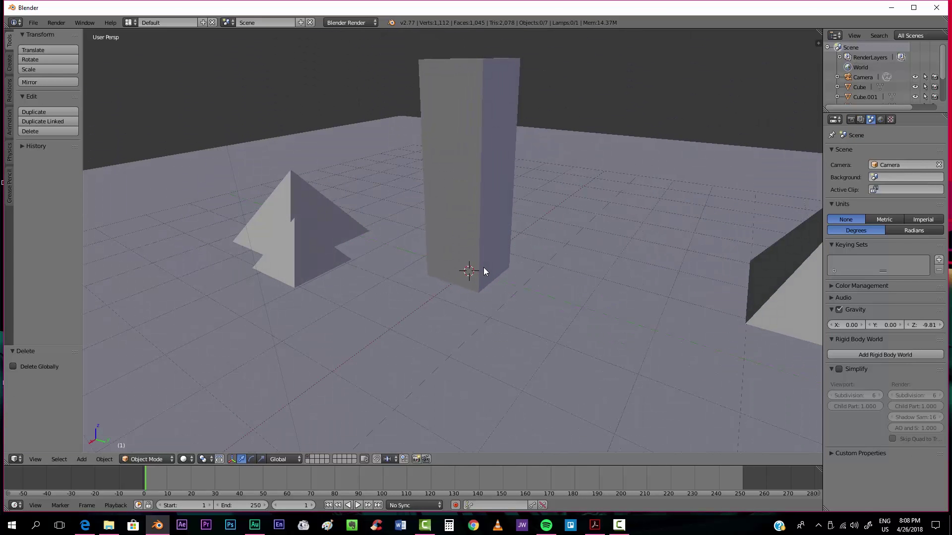
key("space")
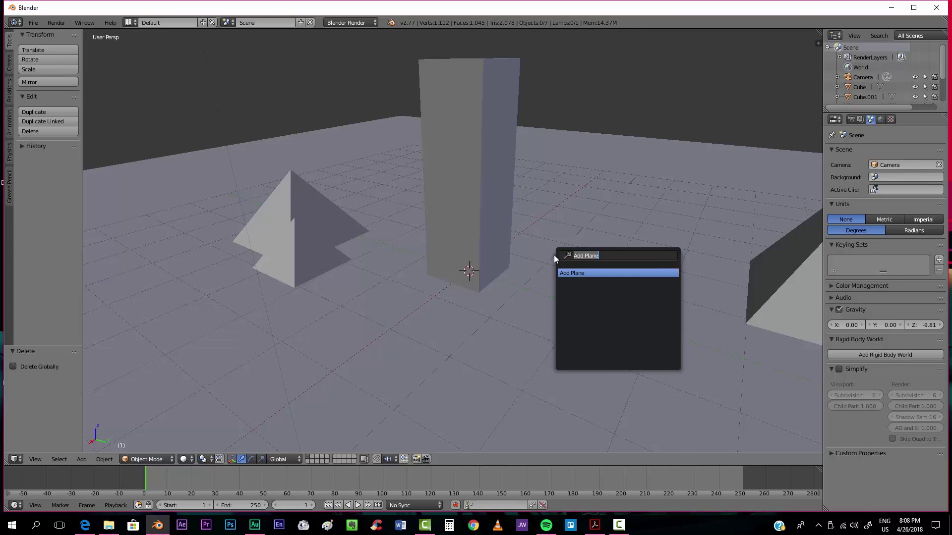
type("add cu")
key("Return")
key("Tab")
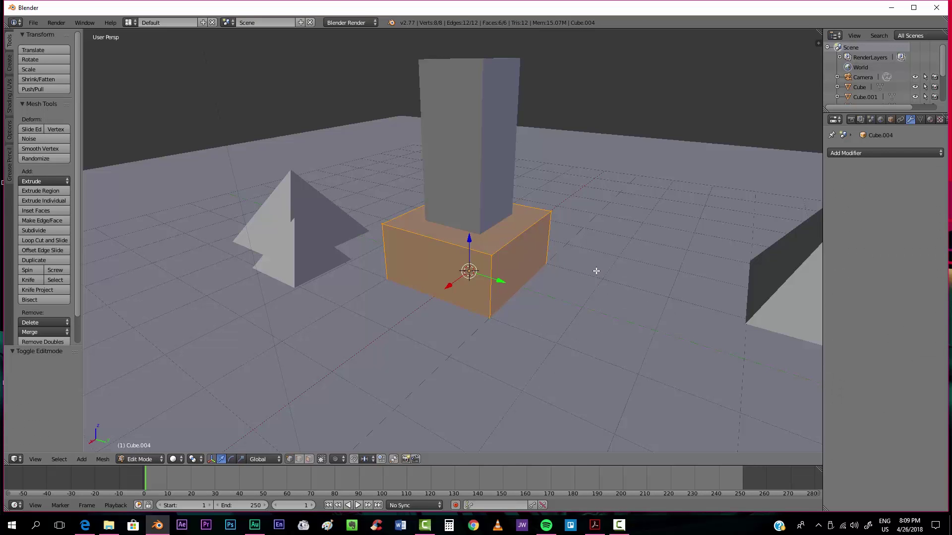
scroll(574, 268, "up", 2)
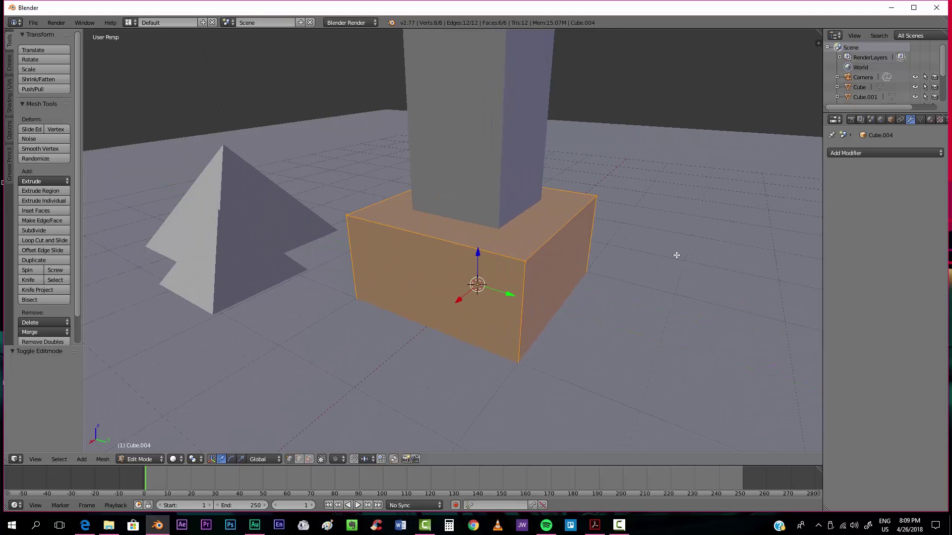
key("s")
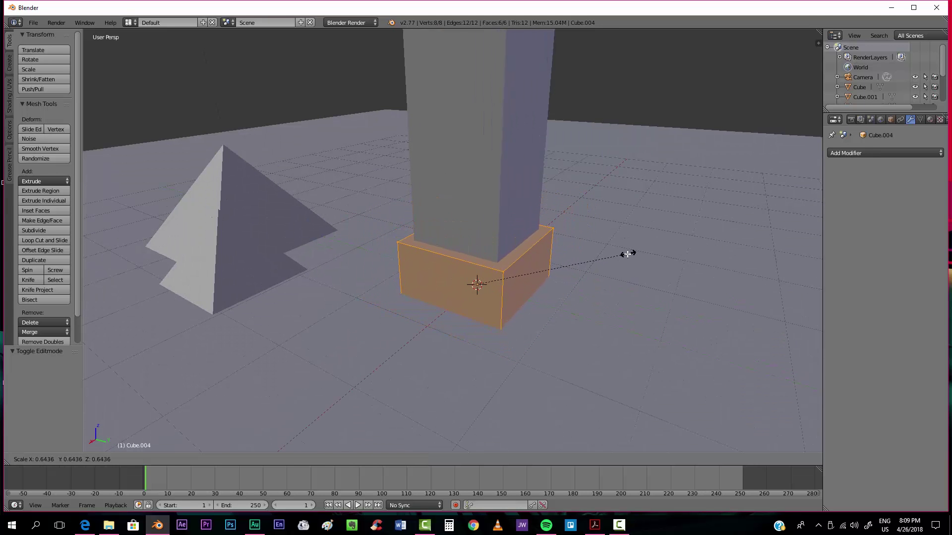
left_click(619, 256)
Step: Flatten the new cube's mesh along Z to about 0.066, and raise the object about 1.08 units along Z in Object Mode
middle_click_drag(491, 267, 573, 294)
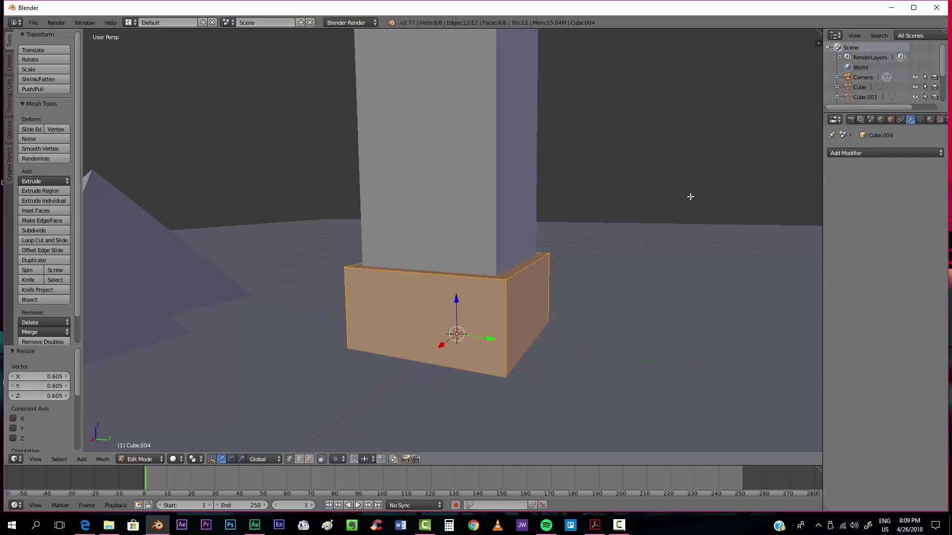
key("s")
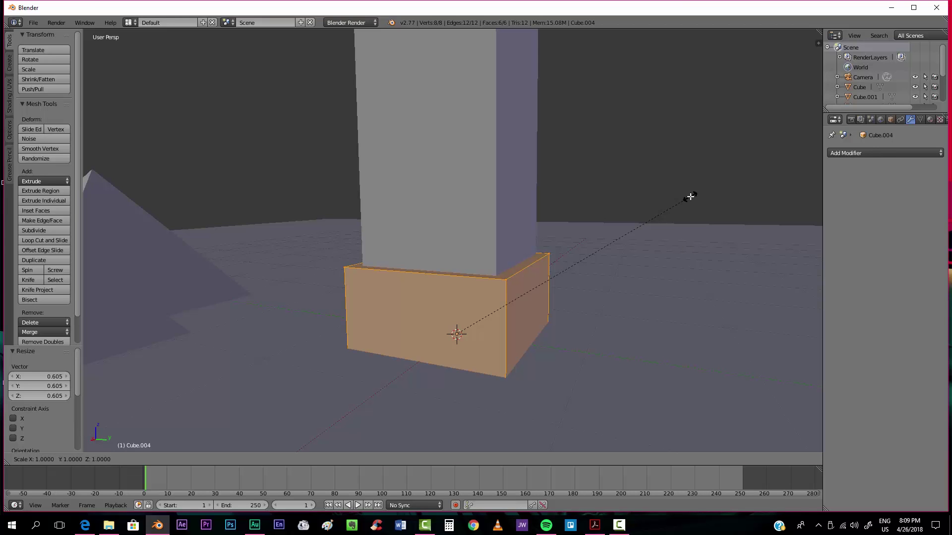
key("z")
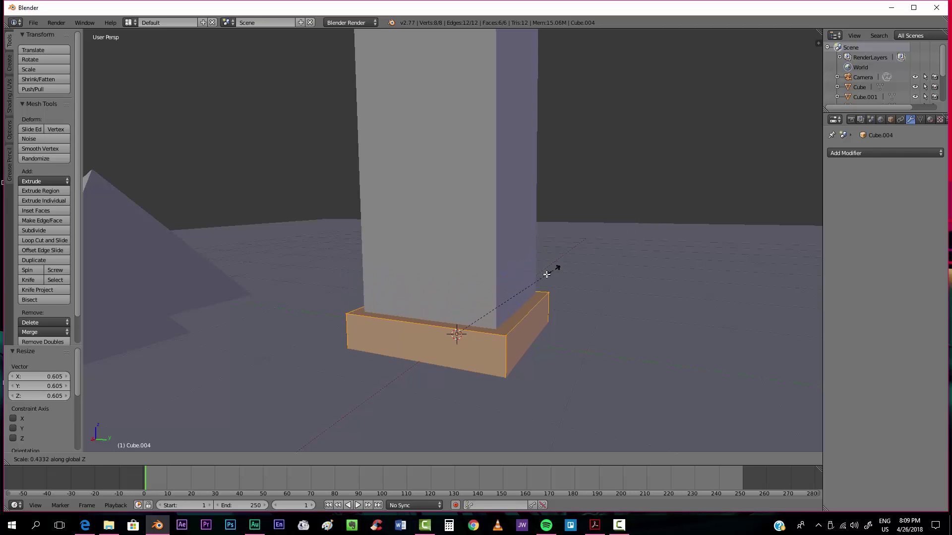
left_click(472, 325)
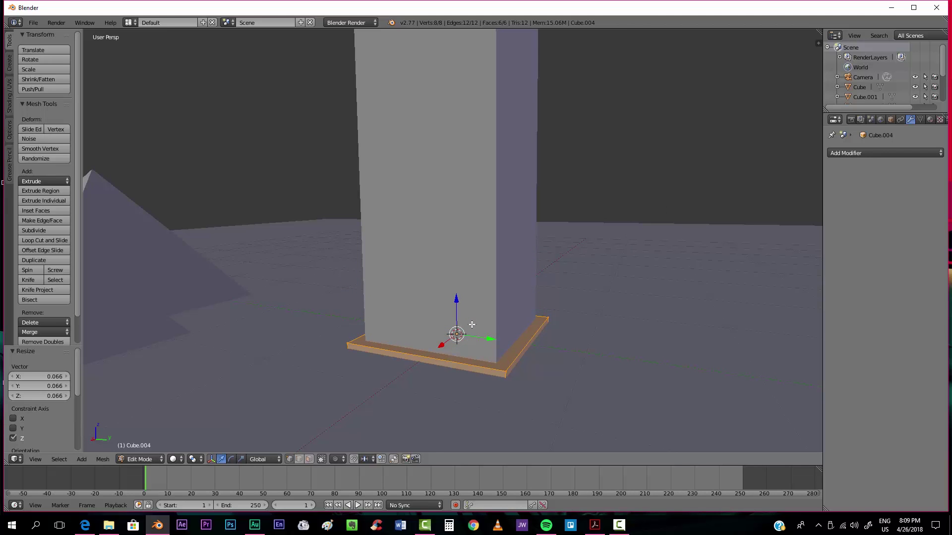
key("Tab")
left_click_drag(459, 304, 463, 169)
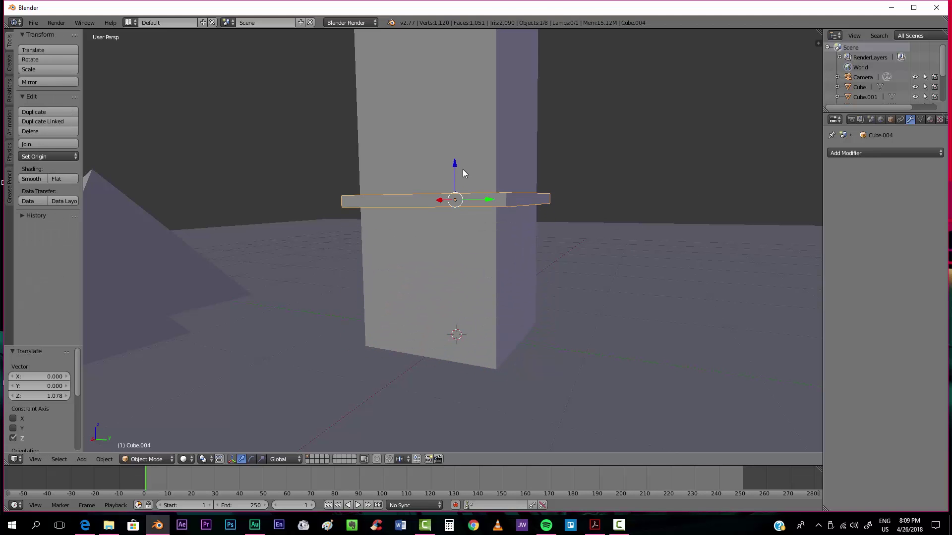
middle_click_drag(463, 169, 508, 255)
Step: Scale the slab's mesh uniformly to about 0.922 in Edit Mode so it fits closer around the tower
key("Tab")
middle_click_drag(567, 268, 648, 245)
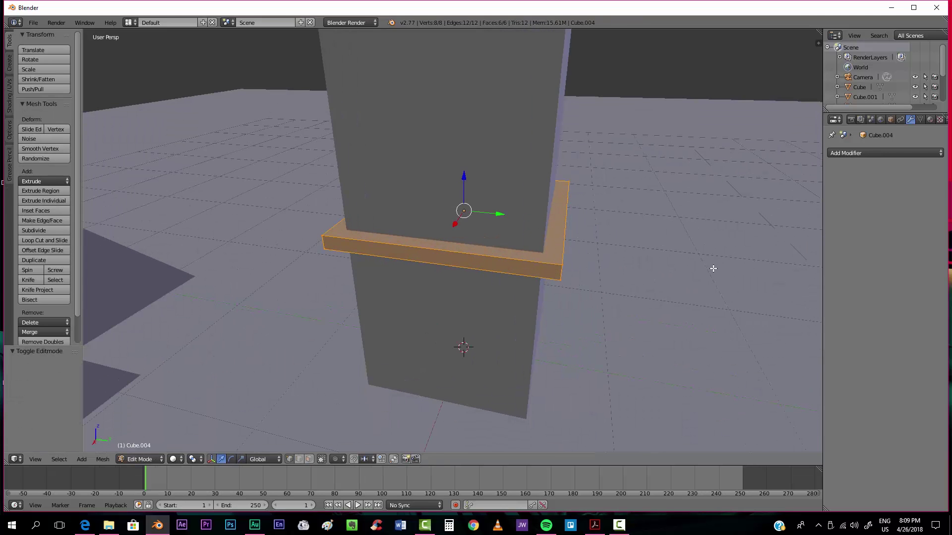
key("s")
left_click(694, 264)
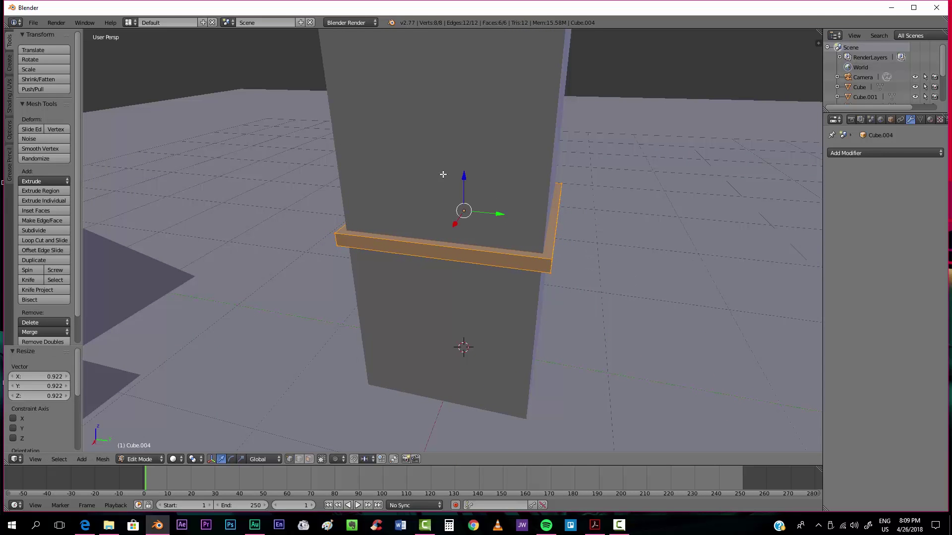
middle_click_drag(443, 174, 555, 203)
key("s")
key("z")
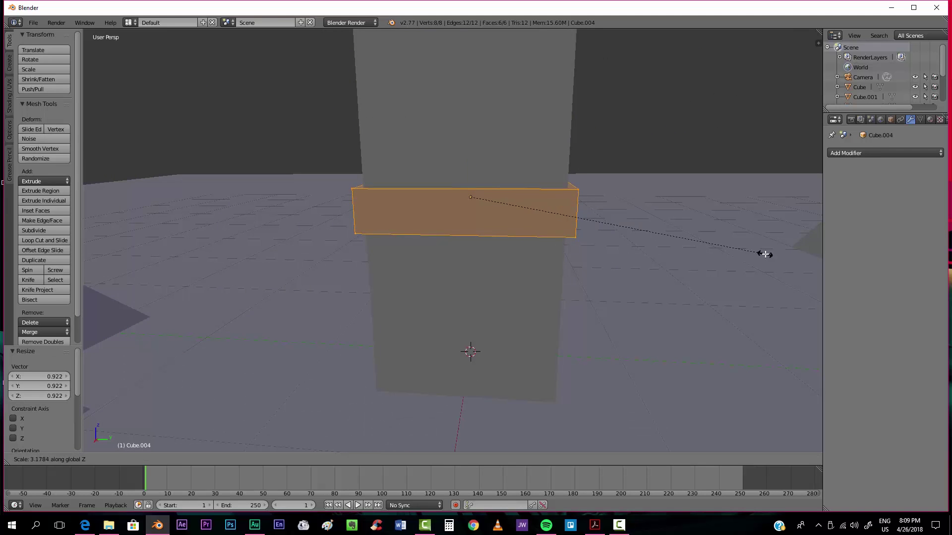
key("Escape")
middle_click_drag(601, 225, 545, 231)
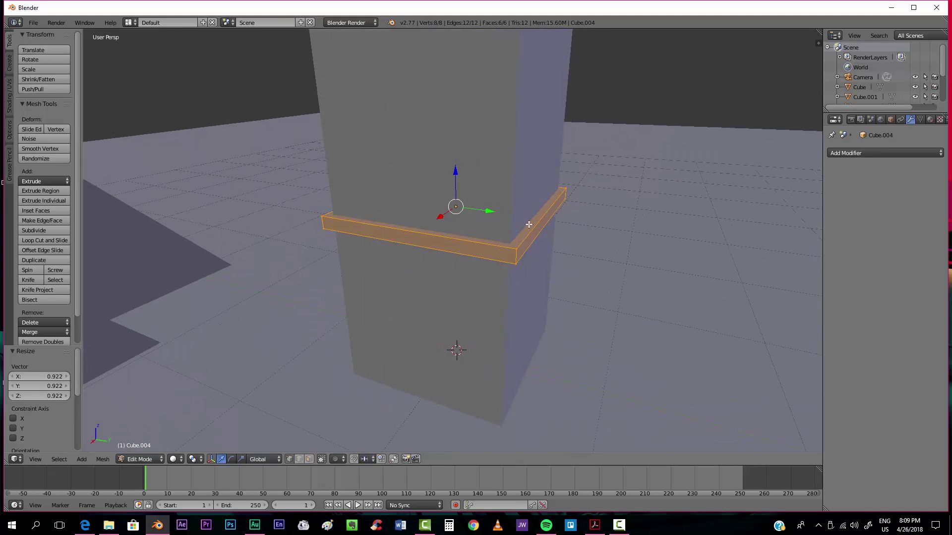
key("s")
key("x")
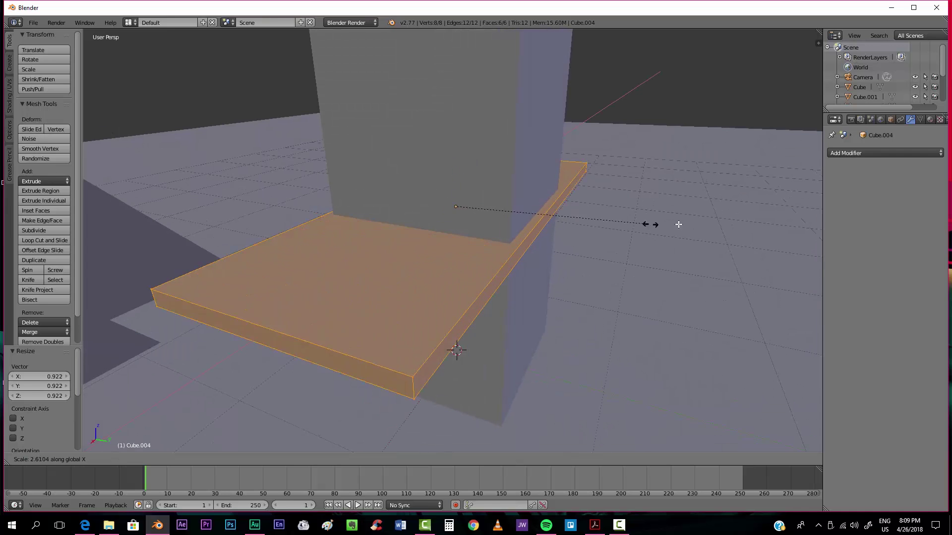
key("Escape")
key("s")
key("y")
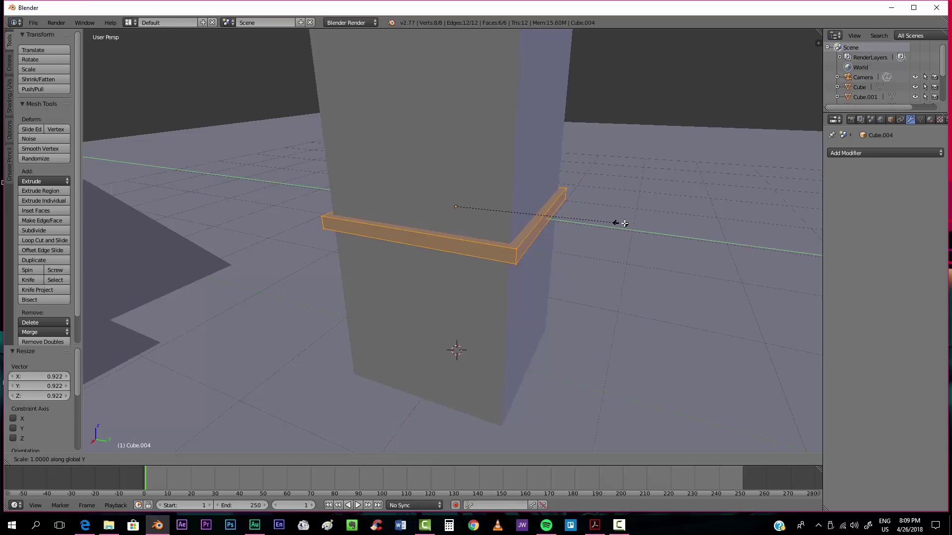
key("Escape")
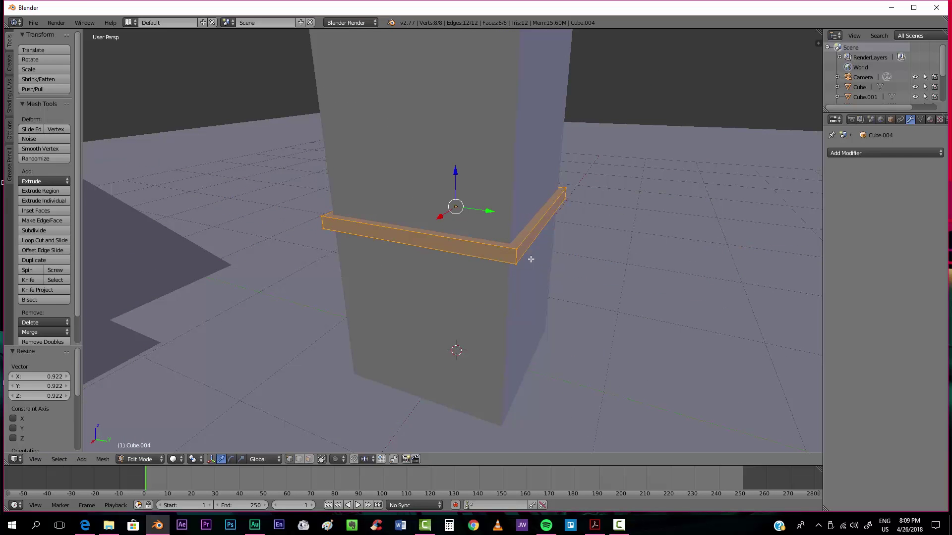
Step: Thin the slab's mesh along Z to about 0.394, and scale it up slightly in all directions
middle_click_drag(522, 253, 529, 244)
key("s")
key("z")
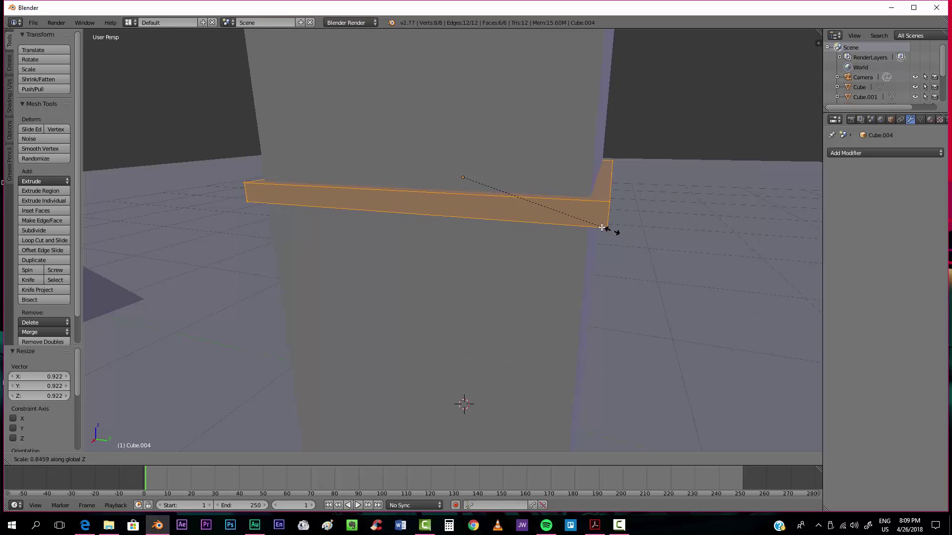
left_click(532, 203)
key("s")
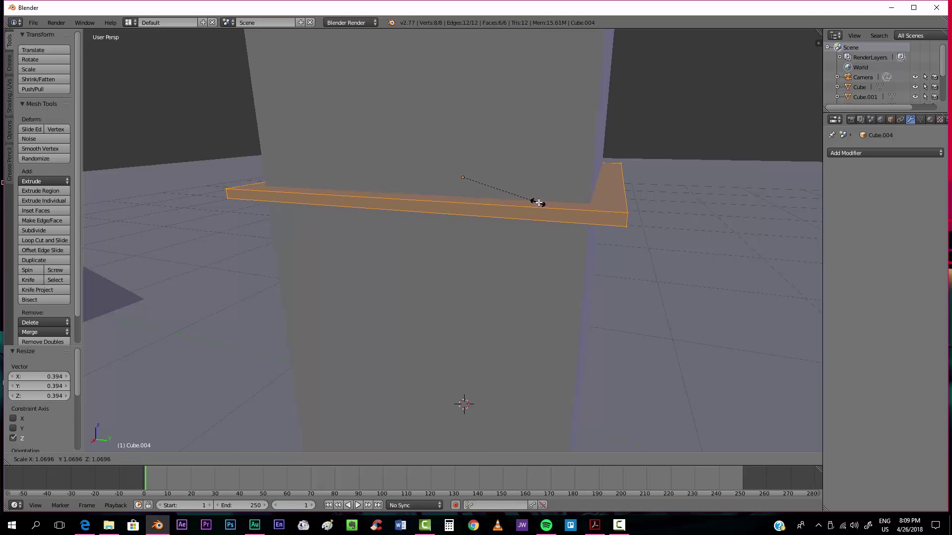
left_click(533, 201)
Step: Move the slab object about -0.76 units along Z in Object Mode, near the foot of the tower
key("Tab")
scroll(458, 220, "down", 2)
middle_click_drag(467, 219, 453, 158)
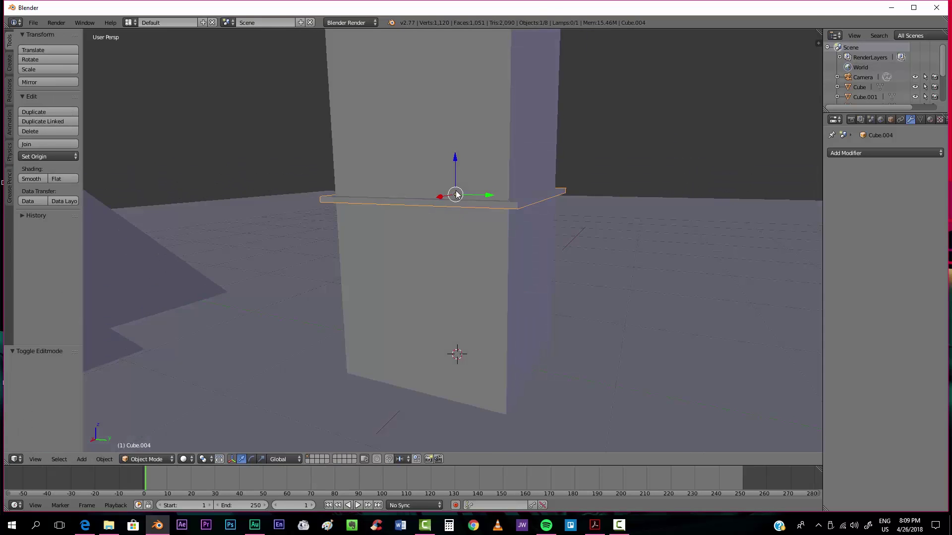
key("g")
key("z")
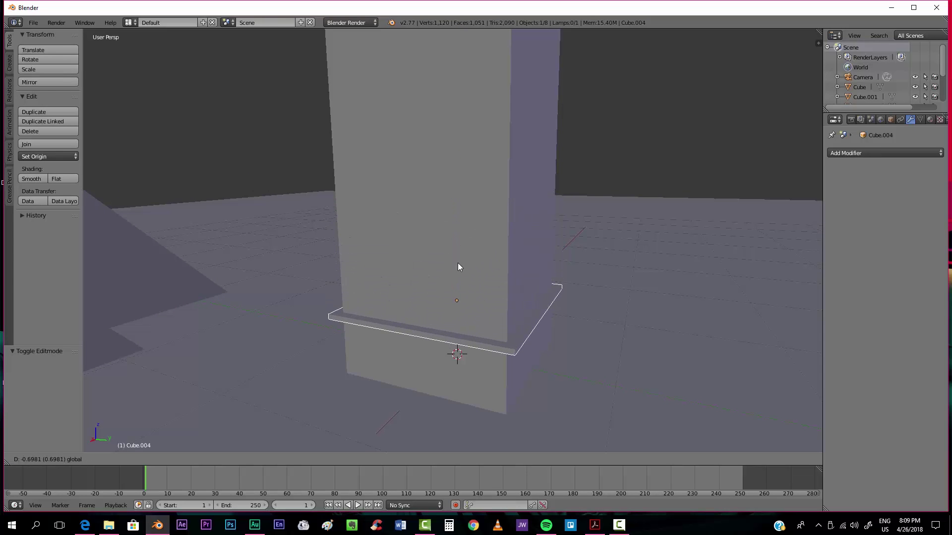
left_click(460, 269)
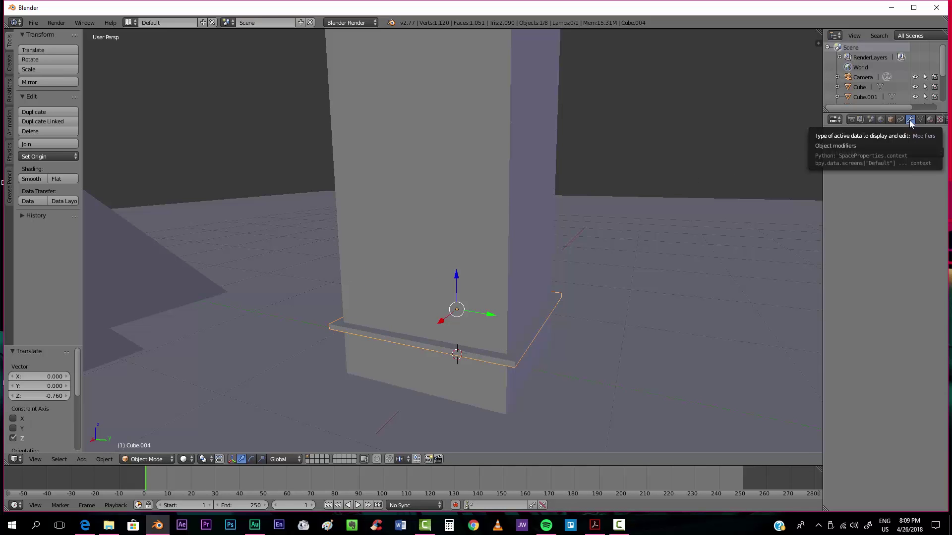
Step: Add an Array modifier to the slab and set its relative X offset to 0
left_click(874, 153)
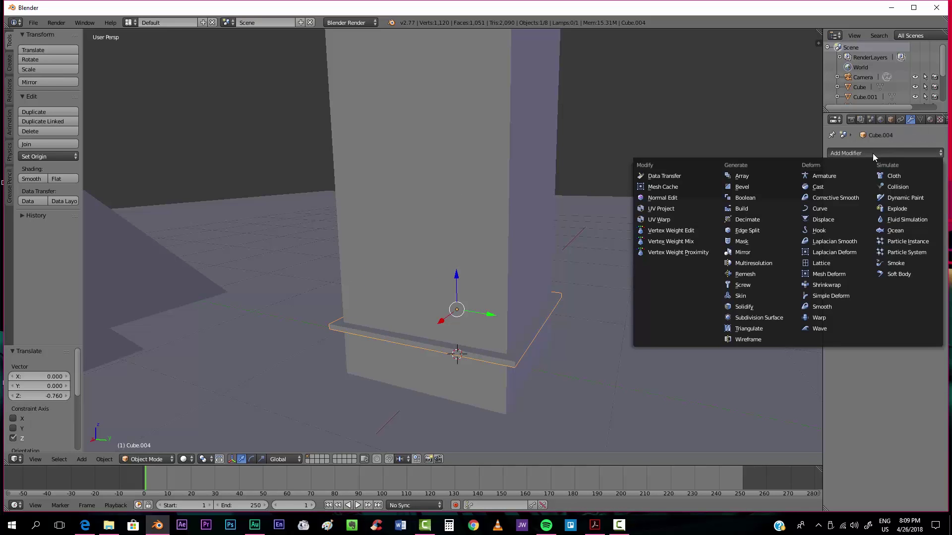
left_click(741, 176)
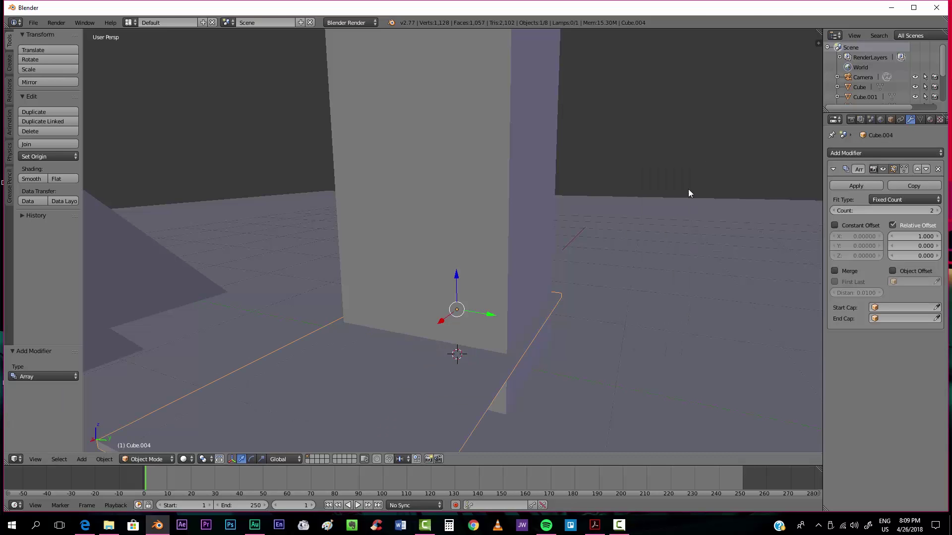
scroll(515, 227, "down", 4)
middle_click_drag(504, 229, 373, 291)
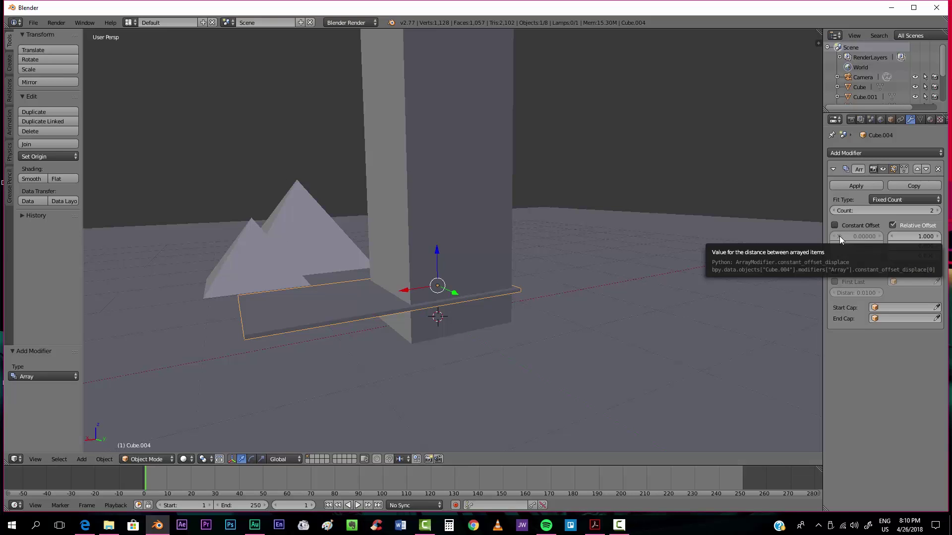
left_click(914, 236)
type("0")
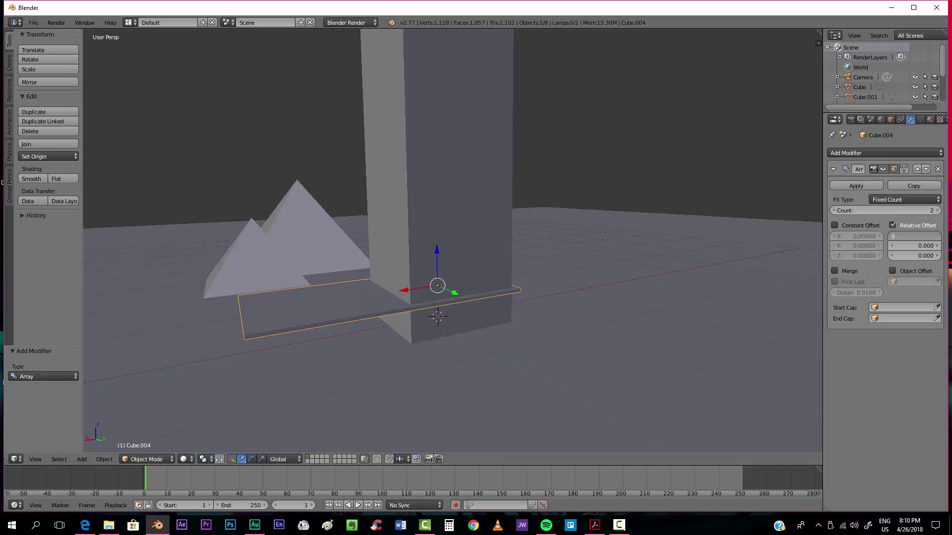
key("Return")
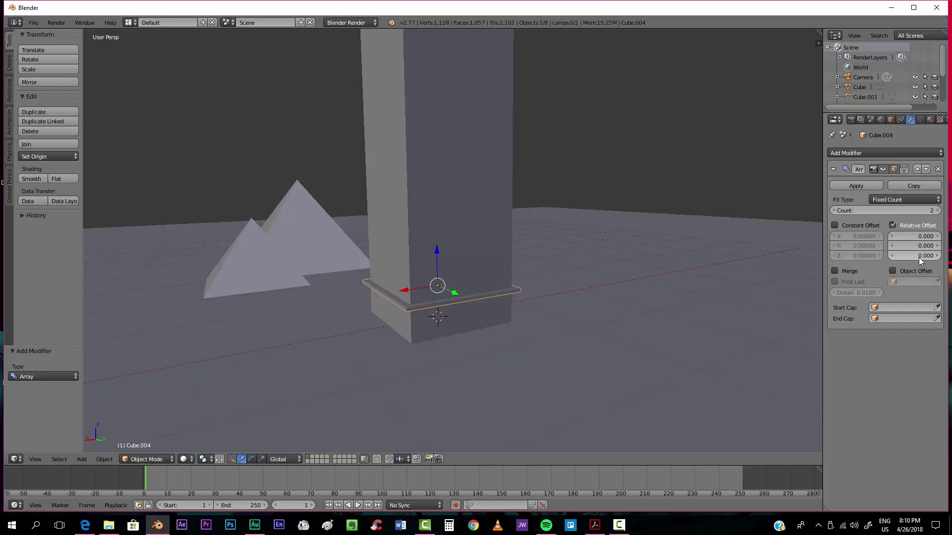
Step: Set the slab array's relative Z offset to 2.8 and its count to 35 to ring the full tower
left_click_drag(914, 256, 926, 256)
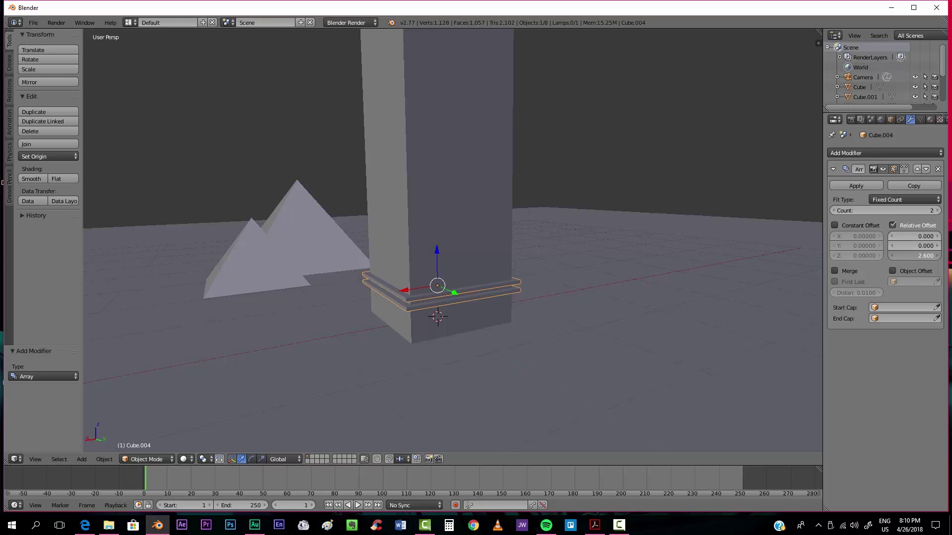
mouse_move(464, 256)
middle_mouse_down()
mouse_move(484, 246)
mouse_move(461, 255)
middle_mouse_up()
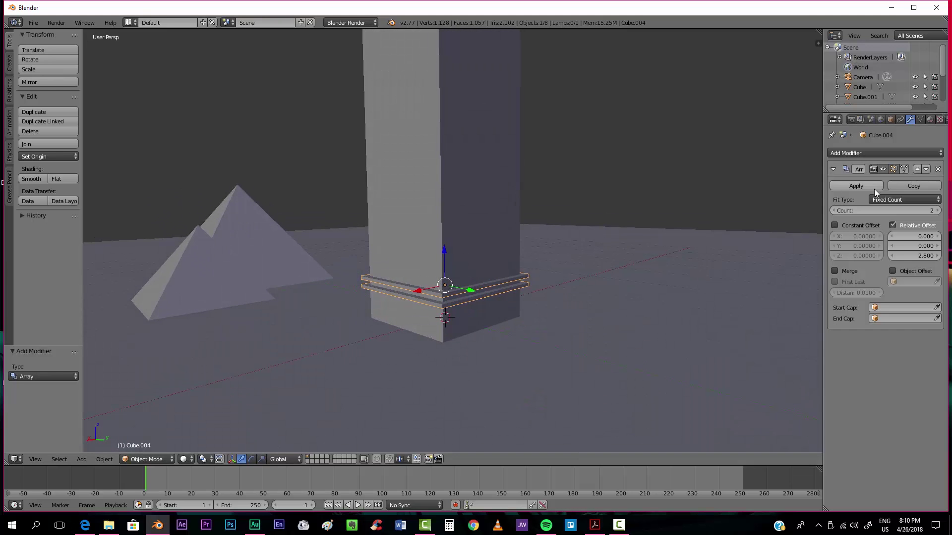
scroll(528, 214, "down", 3)
middle_click_drag(529, 215, 532, 217)
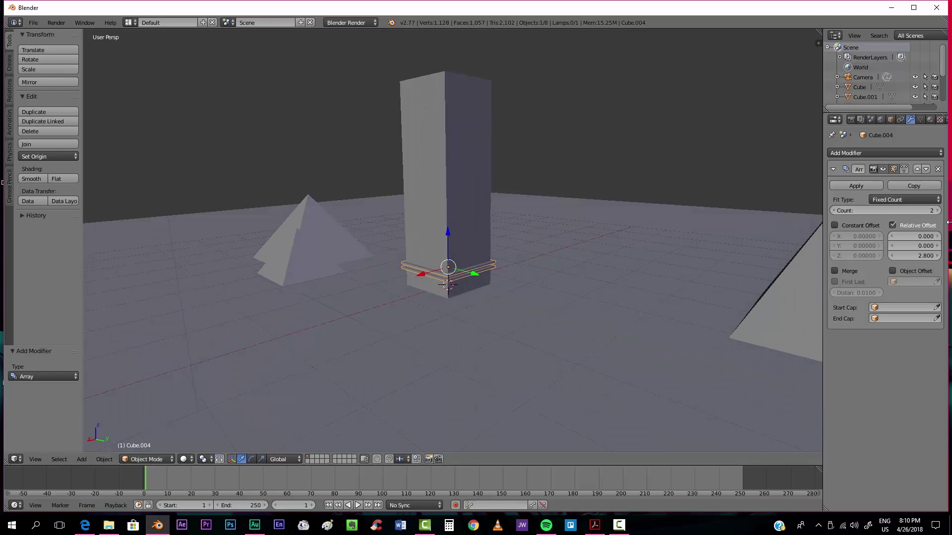
left_click_drag(878, 211, 920, 212)
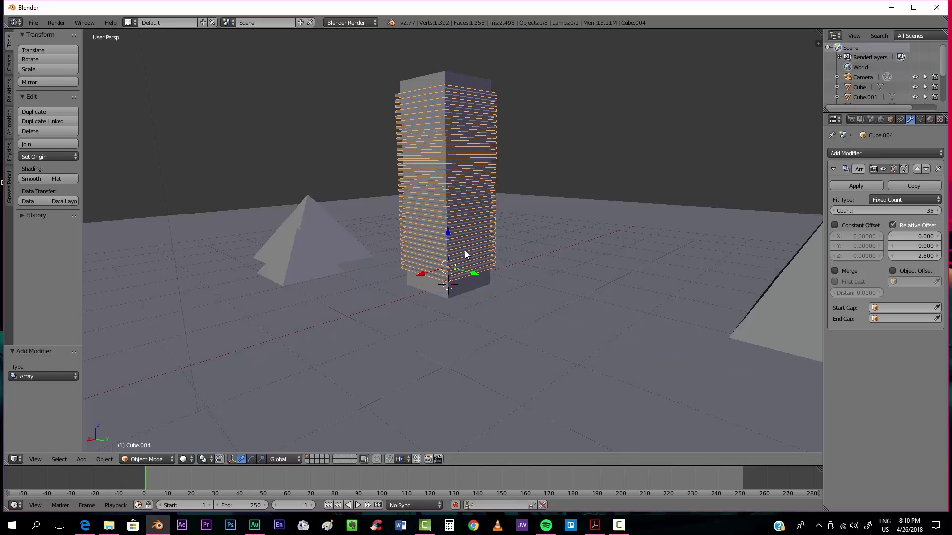
middle_click_drag(465, 251, 443, 233)
key("a")
scroll(453, 221, "up", 3)
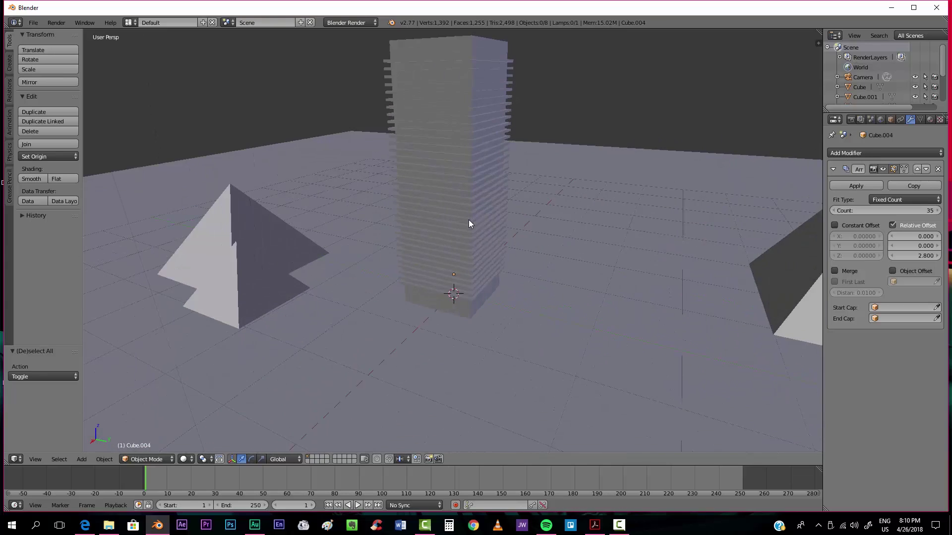
Step: Parent the arrayed slabs to the tower with Object (Keep Transform), and check the link with a trial move
middle_click_drag(482, 162, 522, 140)
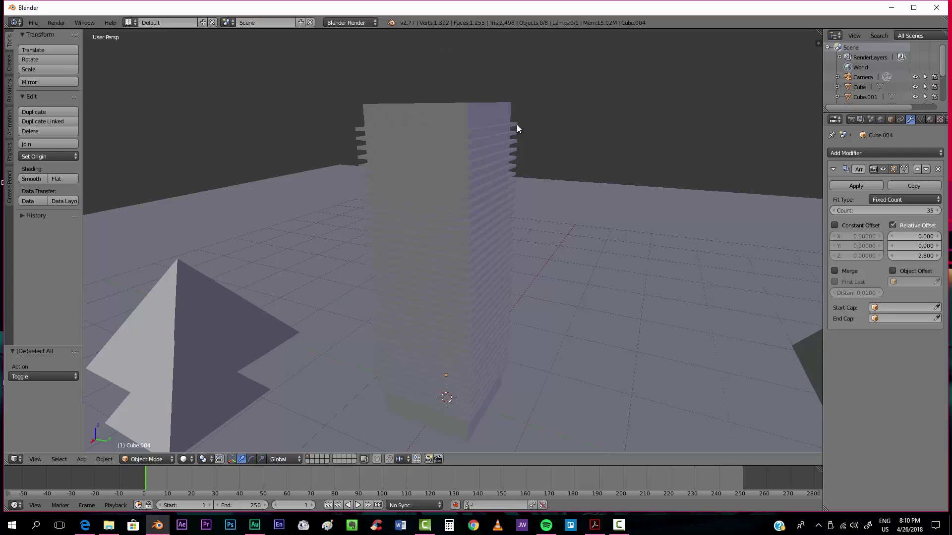
right_click(517, 125)
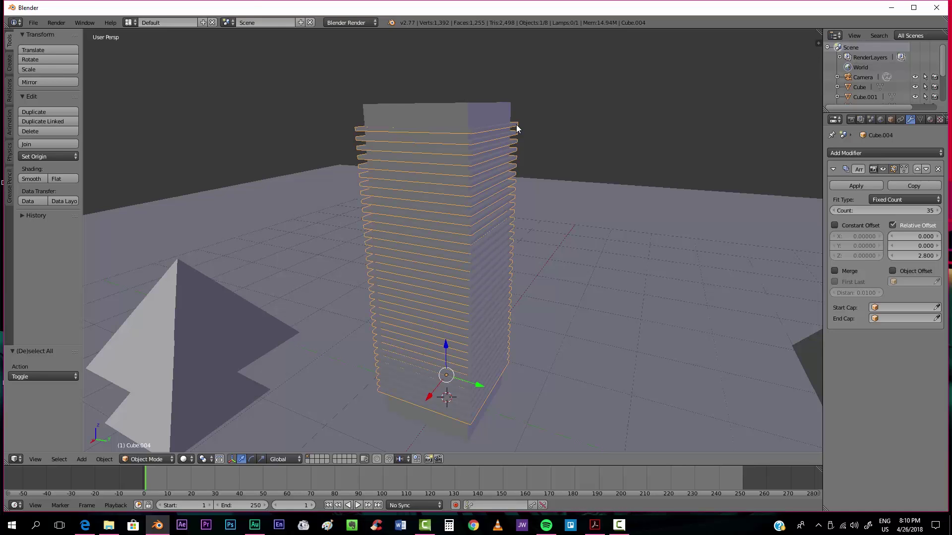
right_click(491, 104, "shift")
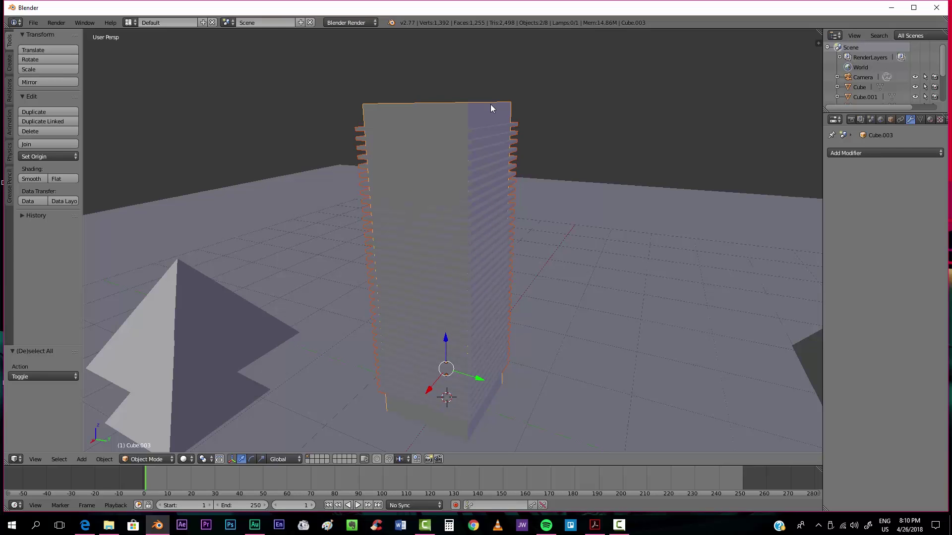
key("ctrl+p")
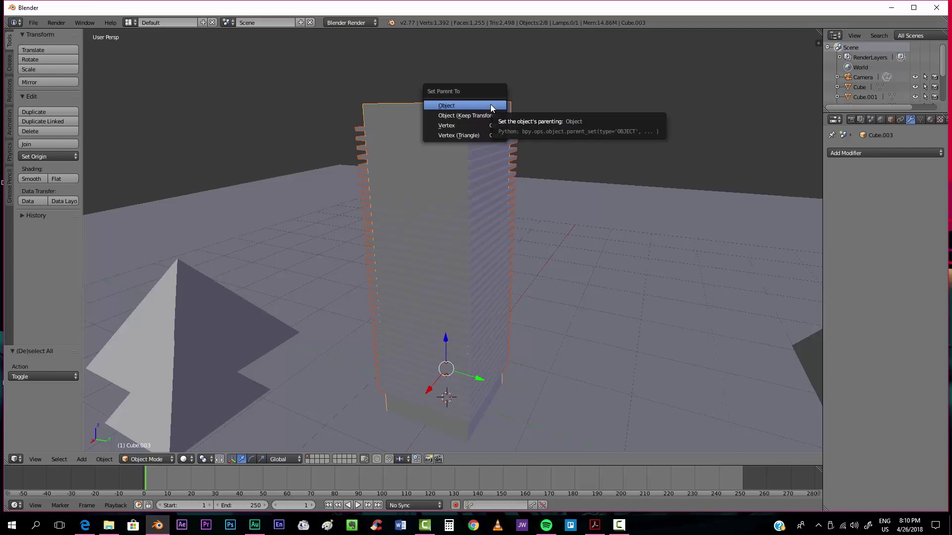
left_click(460, 115)
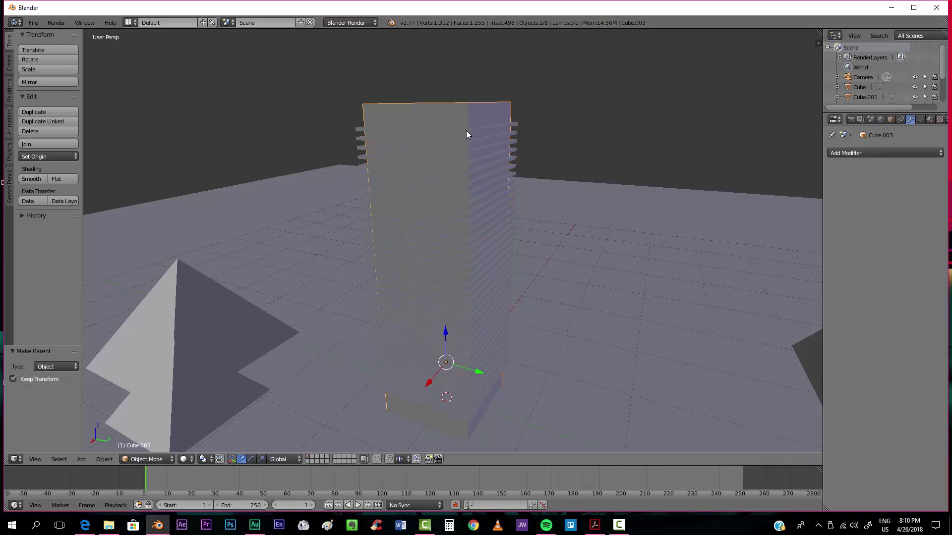
key("g")
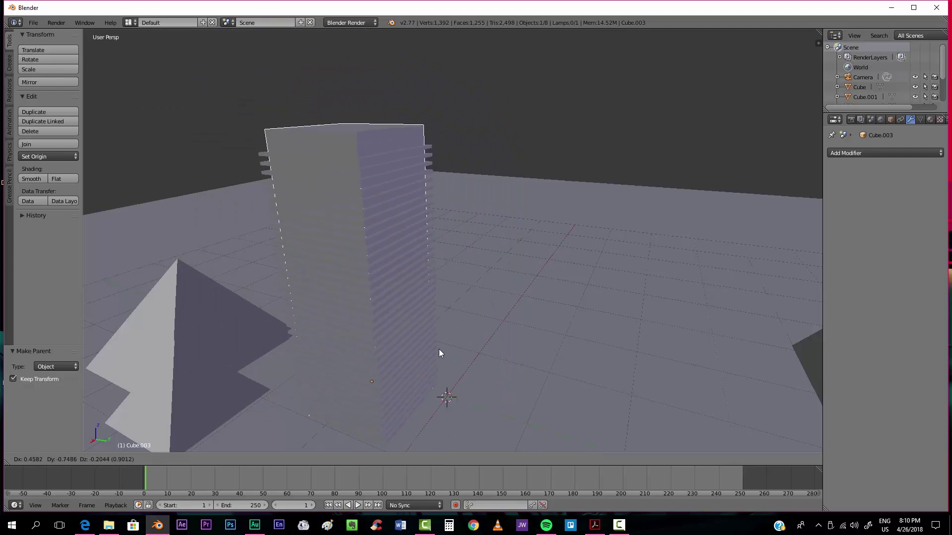
right_click(460, 301)
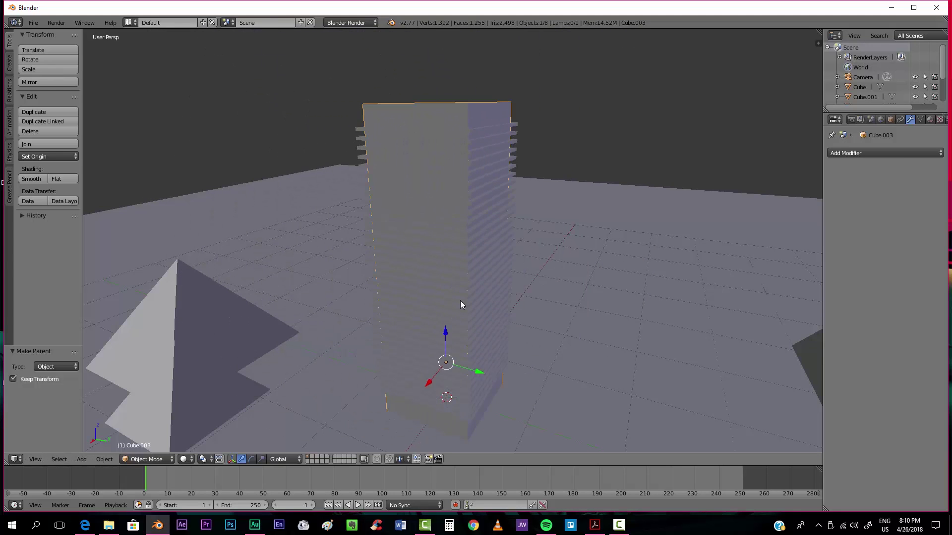
Step: Try parenting the three pyramids to the tower with Object (Keep Transform)
scroll(460, 301, "down", 3)
right_click(302, 282)
right_click(302, 281, "shift")
right_click(713, 295, "shift")
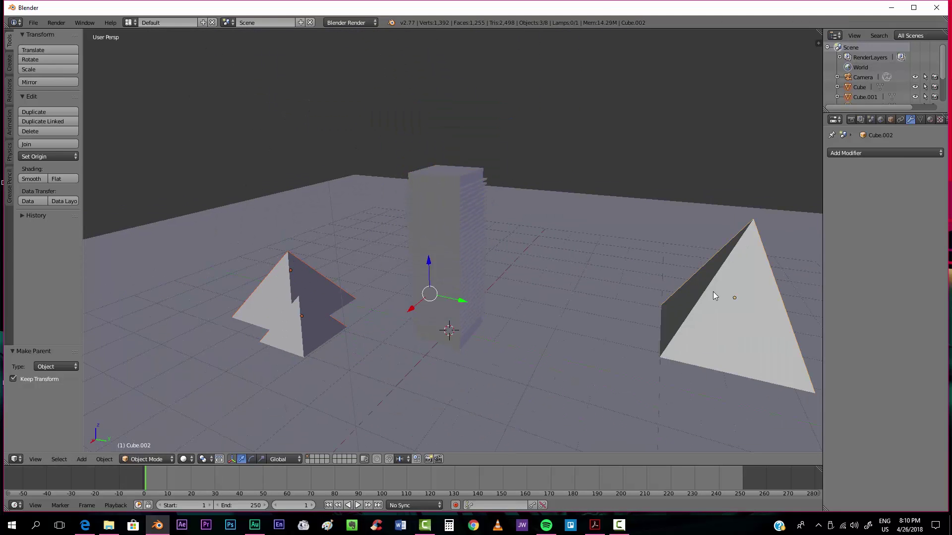
right_click(475, 171, "shift")
key("ctrl+p")
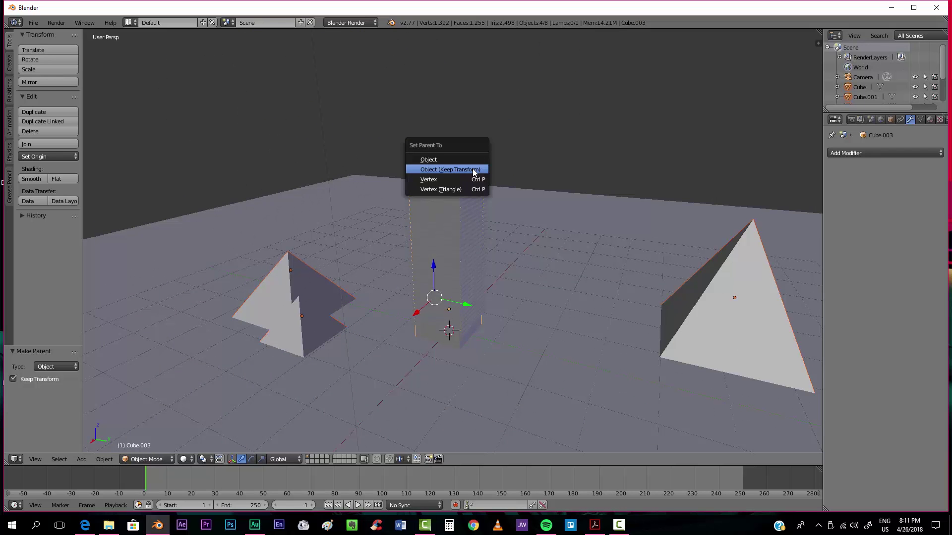
left_click(474, 170)
right_click(480, 215)
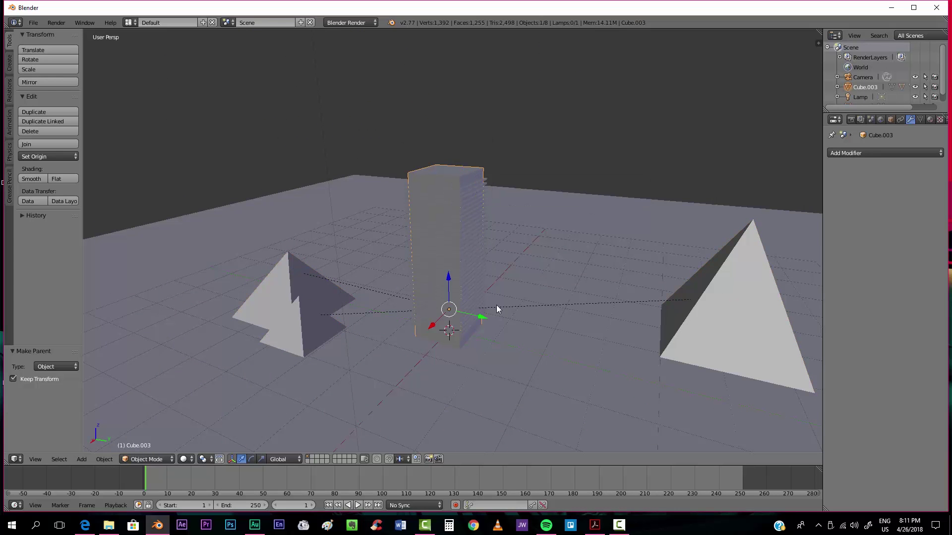
key("g")
right_click(511, 222)
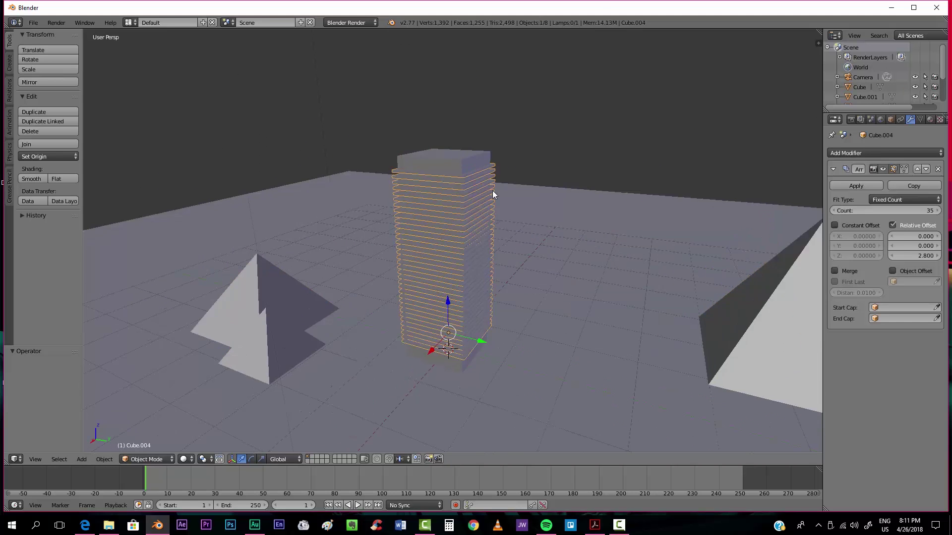
scroll(486, 245, "up", 1)
key("shift+d")
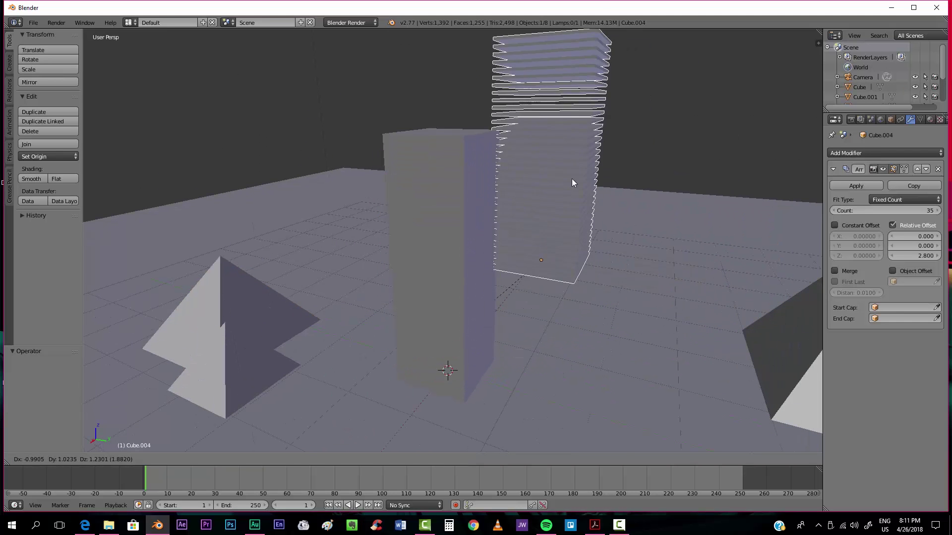
right_click(570, 181)
middle_click_drag(499, 257, 500, 246)
Step: Move the tower with its slabs about 1.58 units along Y and -0.612 units along X
right_click(462, 139)
scroll(458, 209, "down", 1)
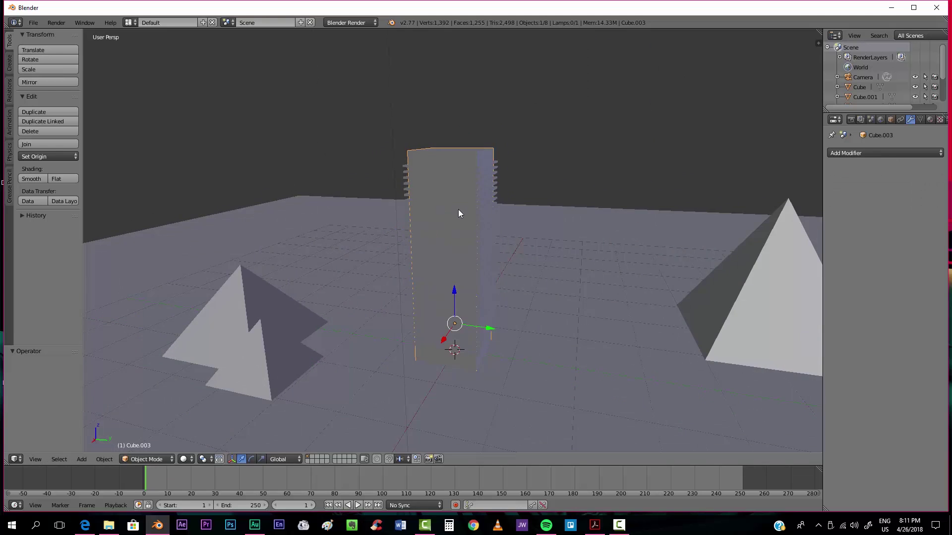
scroll(458, 209, "down", 1)
key("g")
key("y")
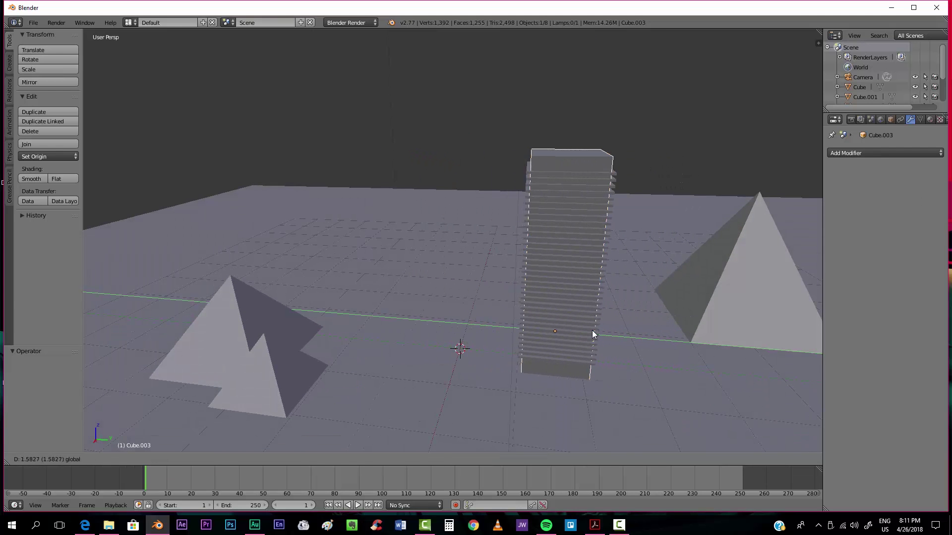
left_click_drag(592, 330, 591, 330)
middle_click_drag(575, 315, 466, 307, "shift")
left_click_drag(453, 321, 469, 299)
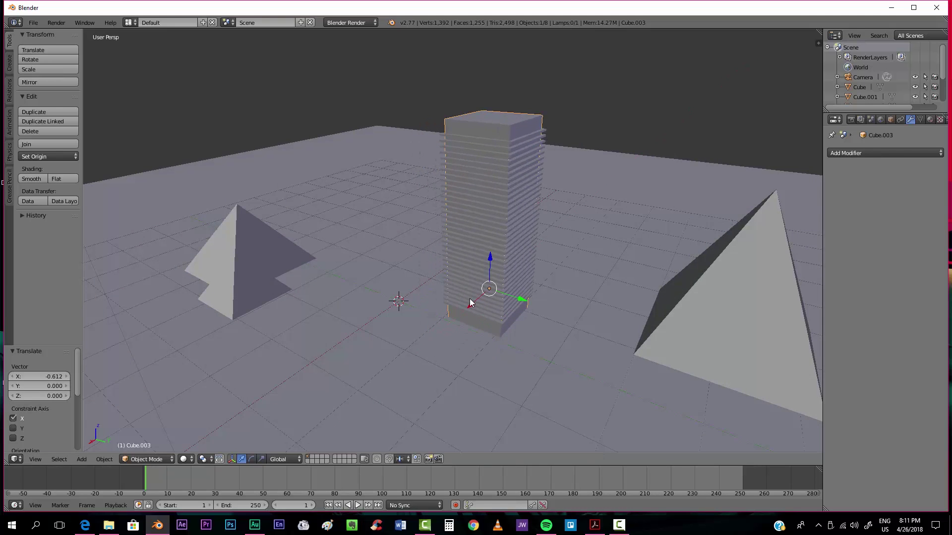
middle_click_drag(469, 299, 494, 318, "shift")
middle_click_drag(494, 317, 535, 297)
Step: Duplicate the tower with its slabs, and move the copy -3.482 units along Y and -1.017 units along X
right_click(542, 135, "shift")
key("shift+d")
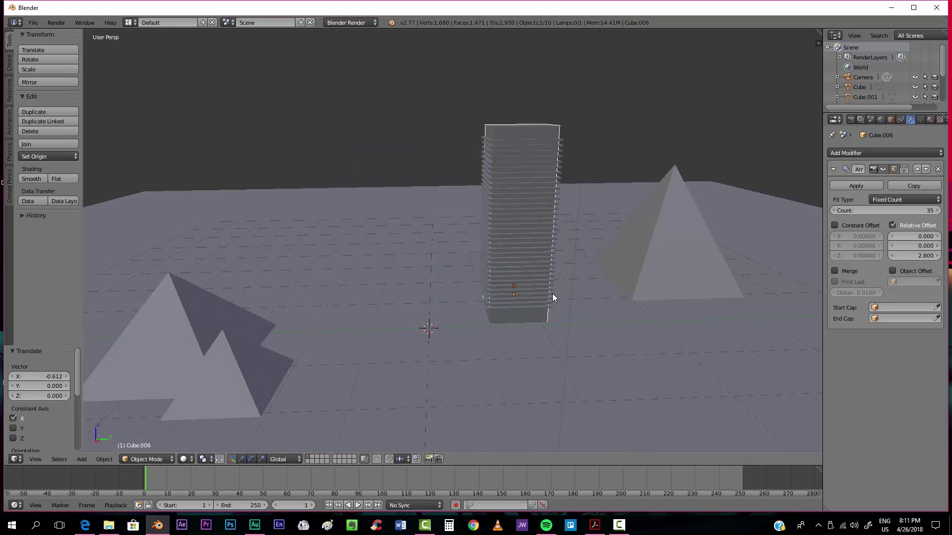
key("shift+d")
key("y")
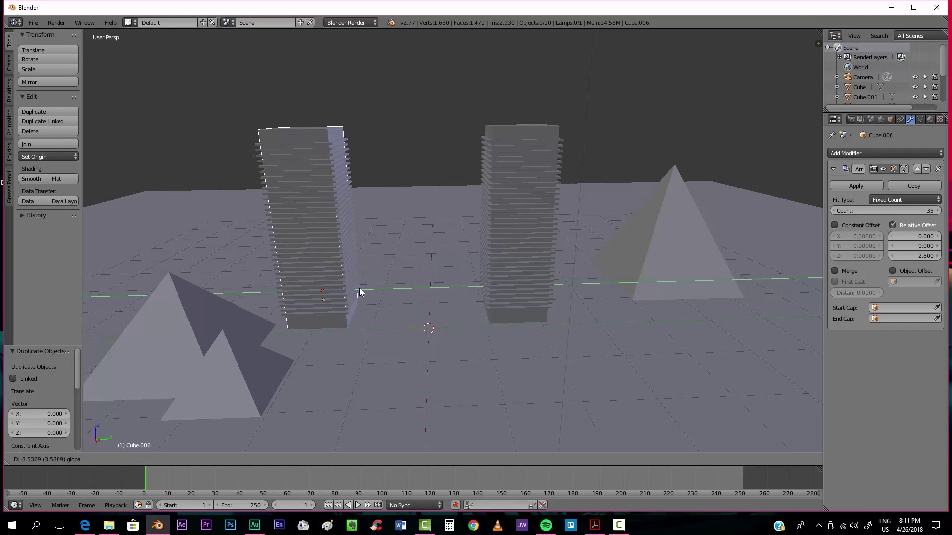
left_click(359, 287)
middle_click_drag(359, 288, 420, 383)
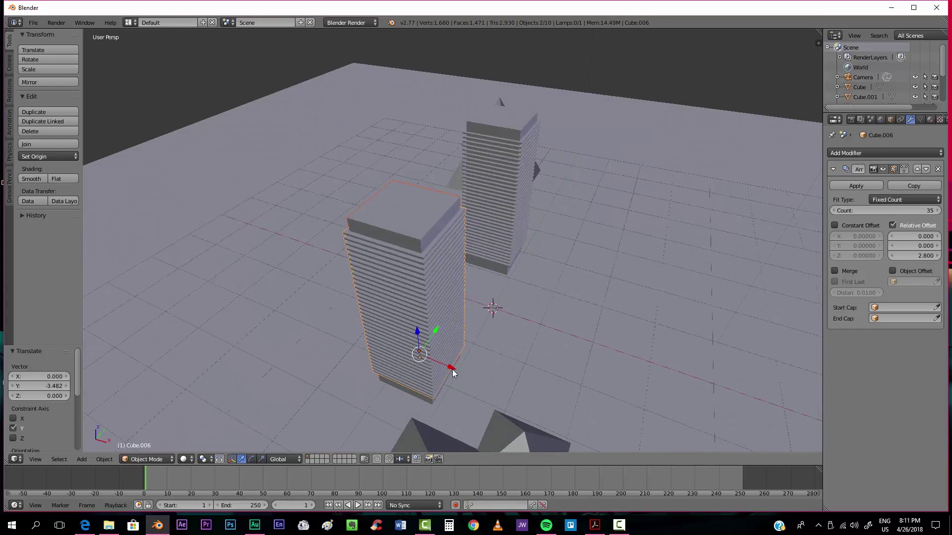
left_click_drag(452, 369, 395, 353)
Step: Reduce the array count of the duplicated tower's slabs to 18
right_click(357, 216)
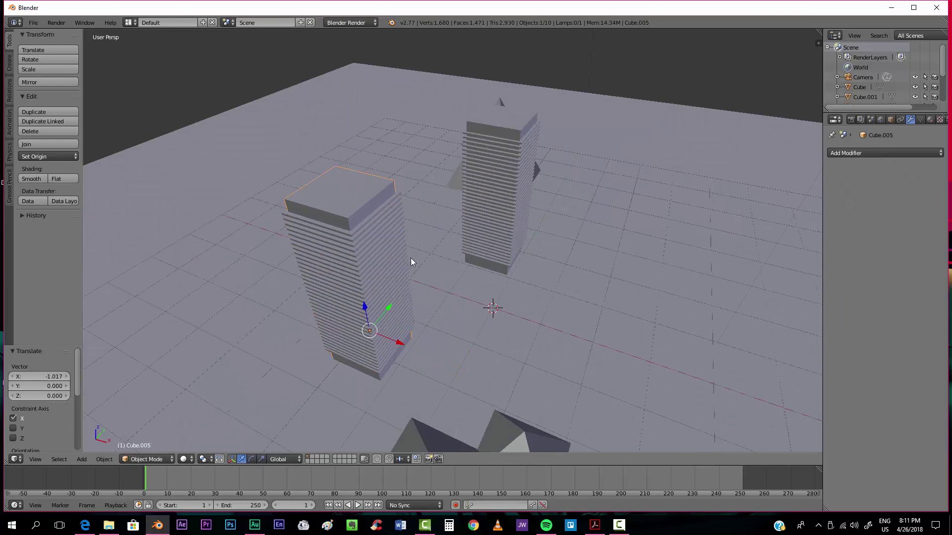
middle_click_drag(410, 262, 435, 231)
right_click(374, 185)
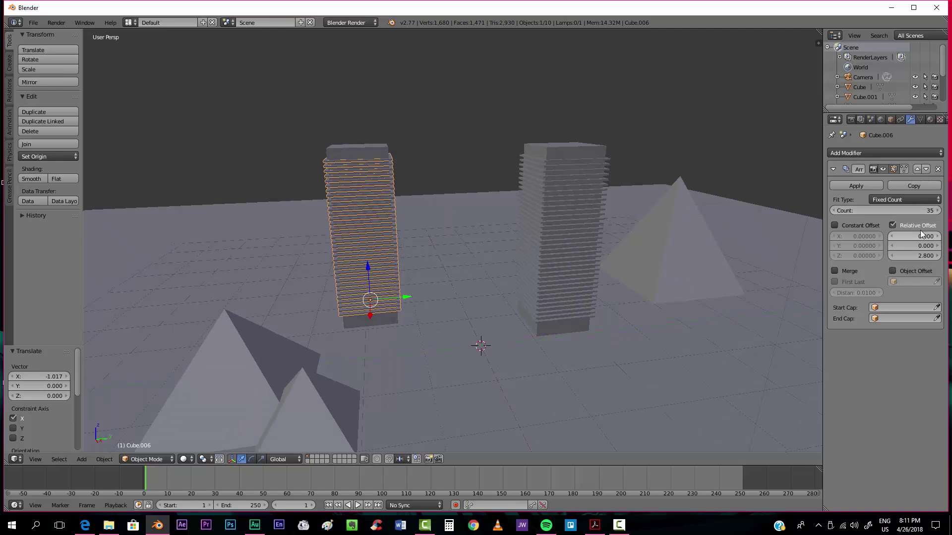
left_click_drag(915, 211, 881, 210)
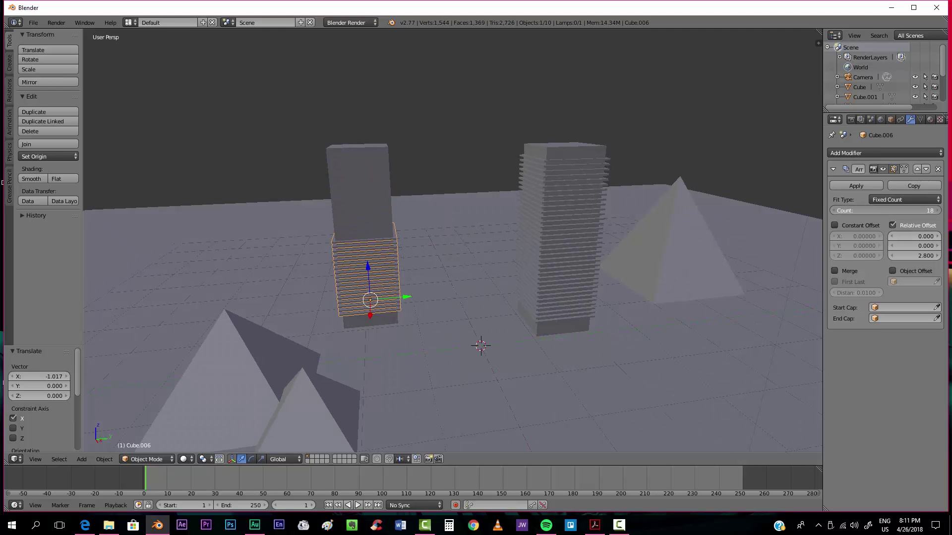
Step: Lower the duplicated tower's top face in Edit Mode to just above its uppermost slab
right_click(338, 173)
key("Tab")
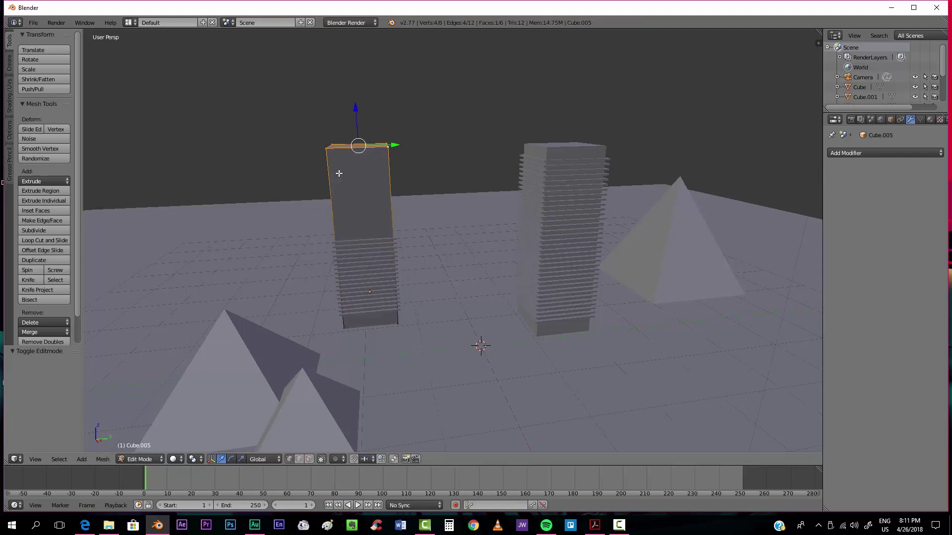
middle_click_drag(350, 157, 391, 174)
left_click_drag(336, 117, 358, 195)
key("Tab")
middle_click_drag(436, 298, 562, 242)
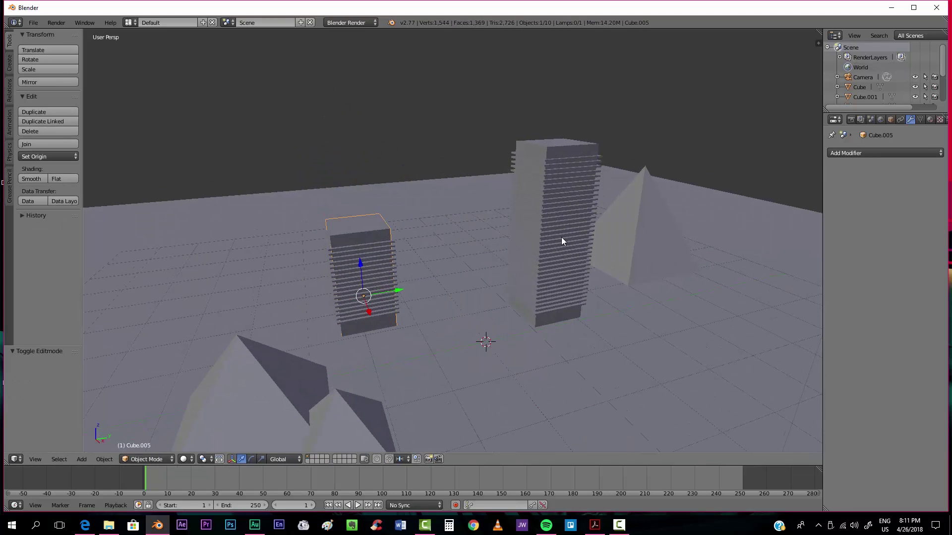
Step: Duplicate the full-height tower with its slabs, move the copy -5.564 units along Y, and shift it along negative X behind the short tower
right_click(561, 237)
right_click(557, 144, "shift")
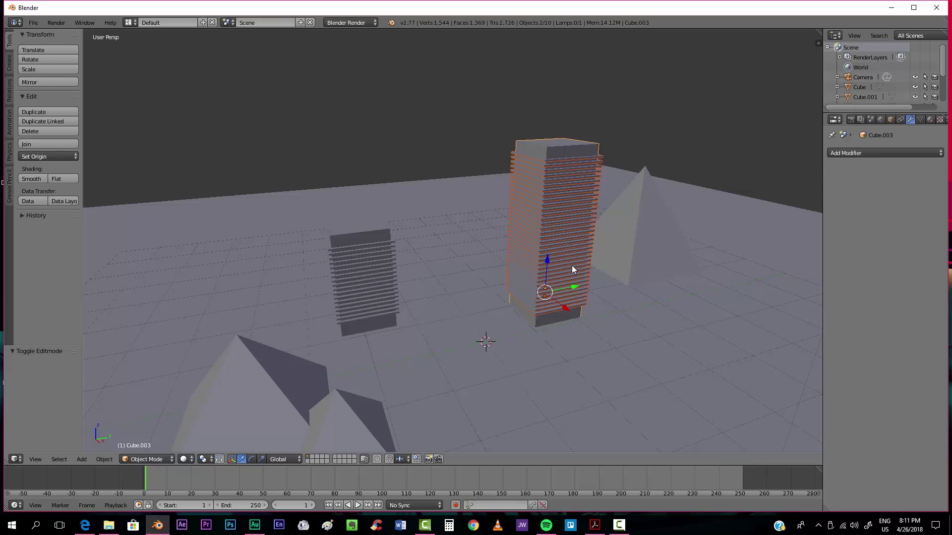
key("shift+d")
right_click(573, 266)
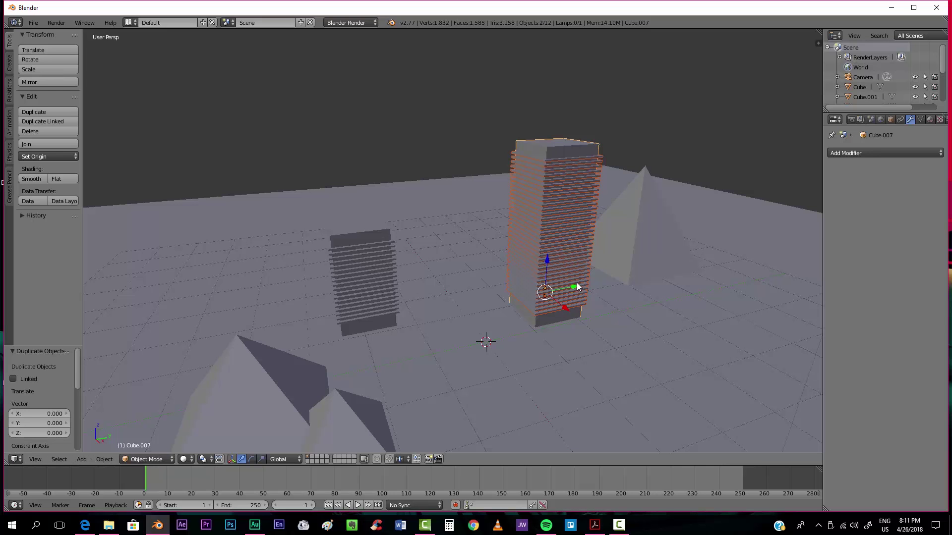
left_click_drag(576, 283, 258, 293)
middle_click_drag(257, 293, 456, 320)
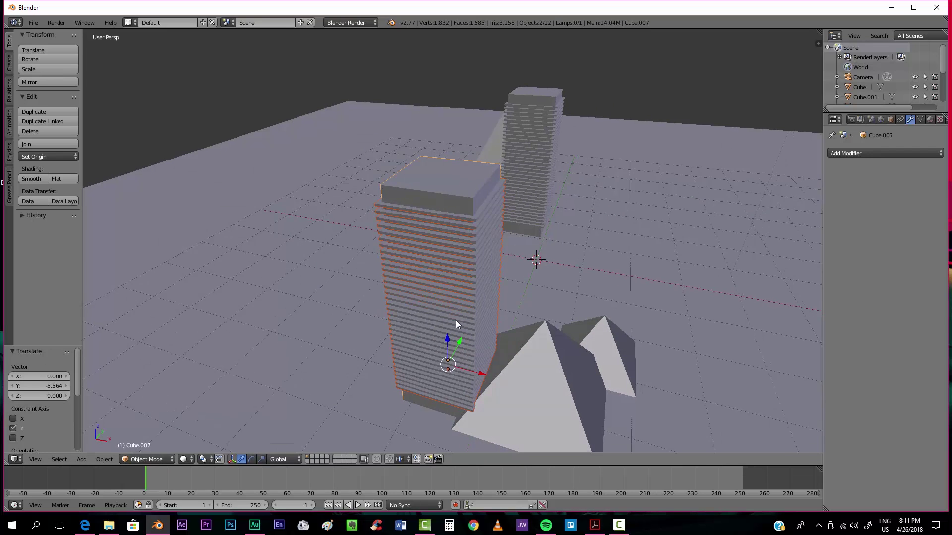
left_click_drag(483, 374, 358, 355)
middle_click_drag(358, 356, 396, 300)
left_click_drag(423, 246, 443, 246)
Step: Raise the rear tower copy's top face in Edit Mode, and set its slab array count to 45
key("Tab")
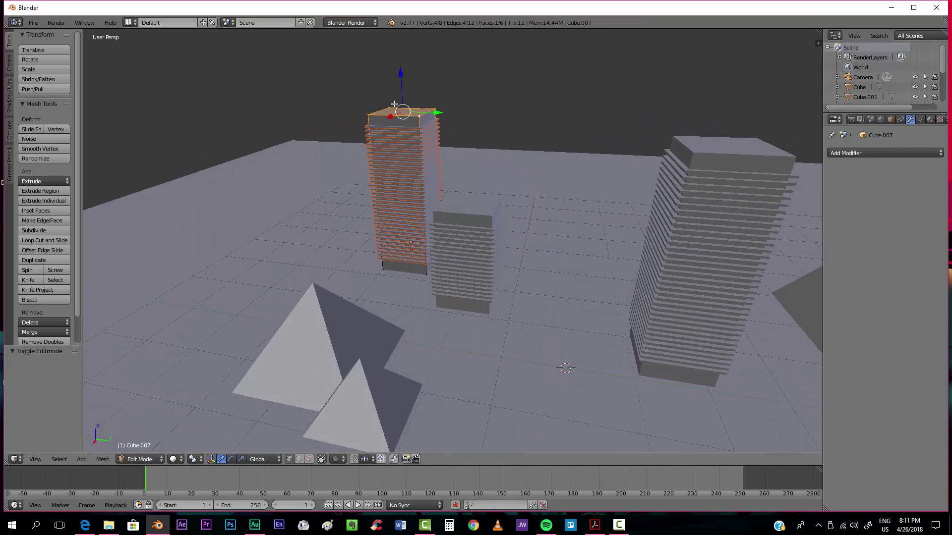
left_click_drag(402, 77, 411, 36)
key("Tab")
right_click(435, 129)
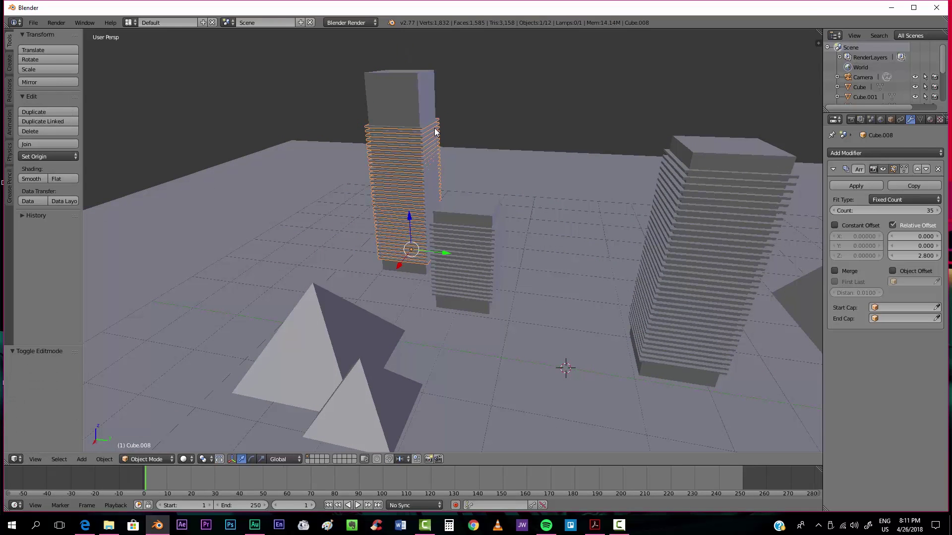
left_click_drag(903, 213, 933, 213)
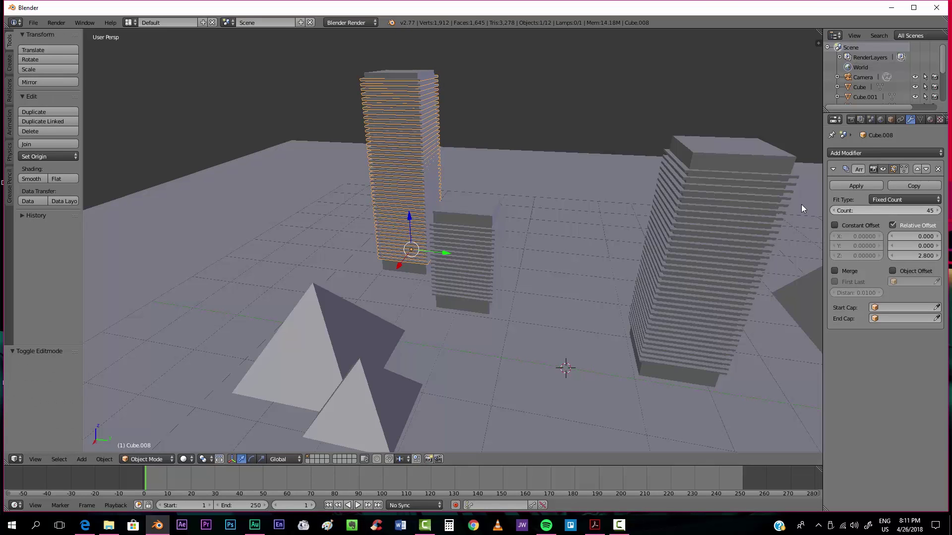
Step: Raise the tallest slab tower's top face slightly in Edit Mode so the roof clears its uppermost slab
right_click(463, 203)
middle_click_drag(463, 202, 402, 107)
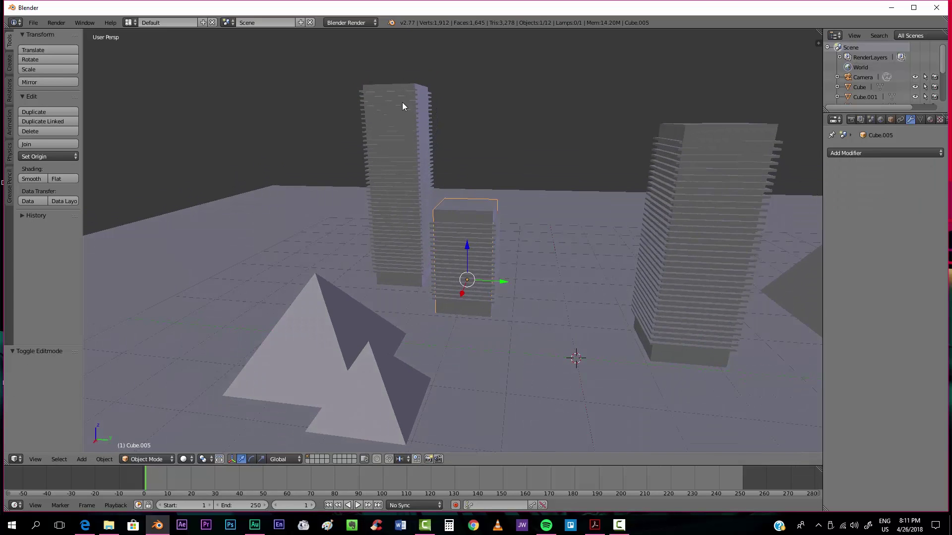
right_click(409, 86)
key("Tab")
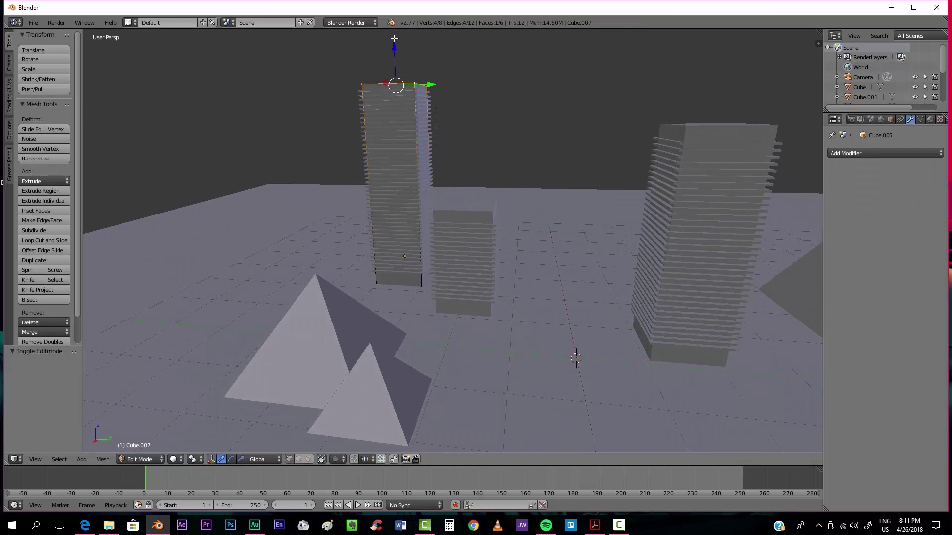
left_click_drag(394, 44, 399, 36)
key("Tab")
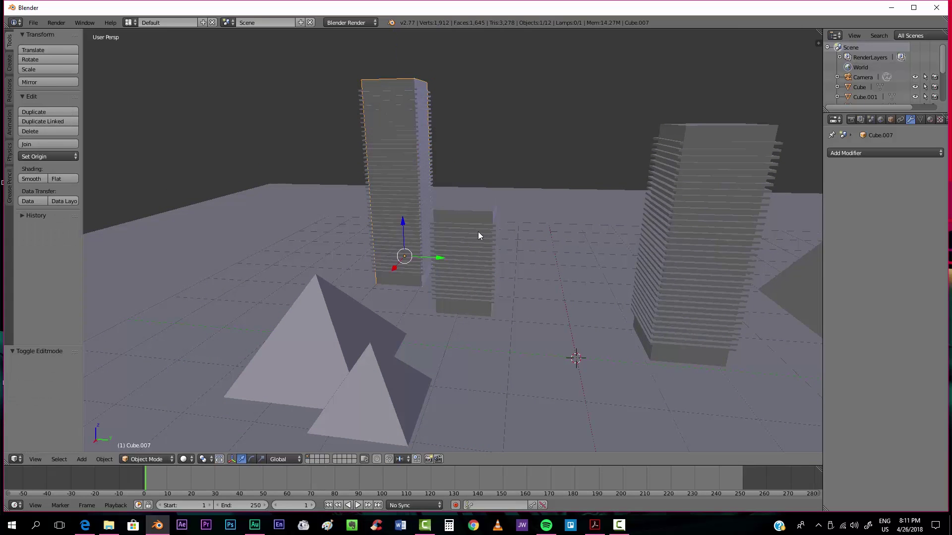
Step: Add a cube at the 3D cursor in front of the towers and scale its mesh down in Edit Mode
middle_click_drag(478, 231, 494, 308)
key("space")
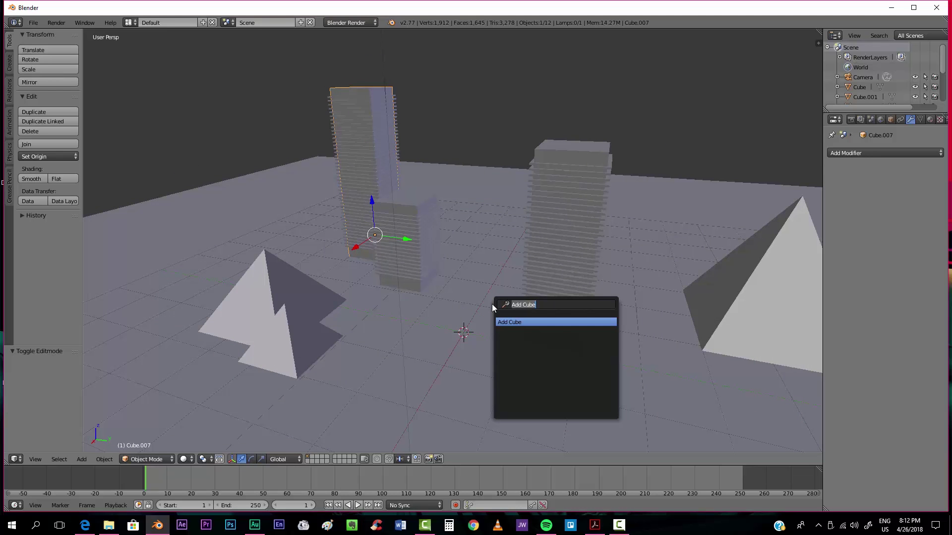
key("Return")
middle_click_drag(490, 311, 499, 301)
key("Tab")
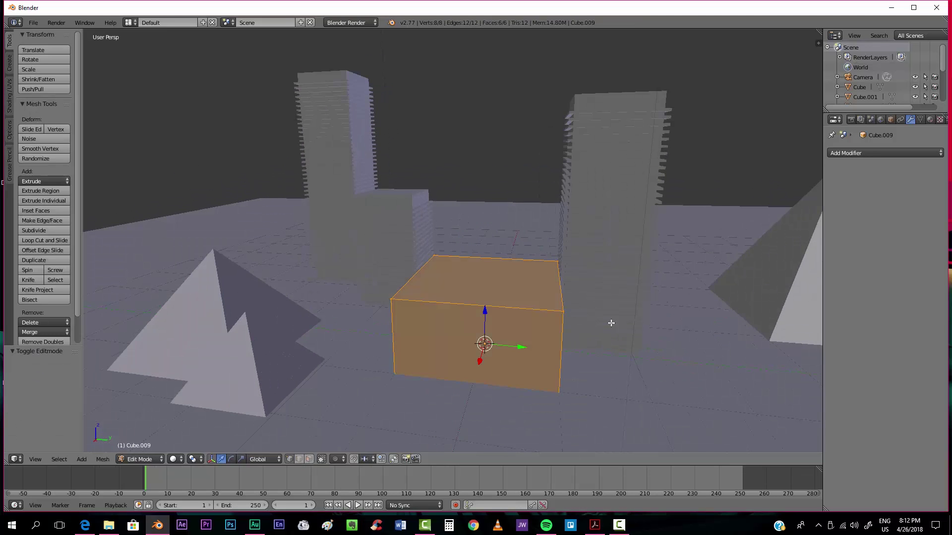
key("s")
left_click(556, 335)
Step: Raise the new cube along Z in Object Mode, and scale its mesh by 1.4 in Edit Mode
key("Tab")
left_click_drag(484, 311, 484, 274)
key("Tab")
key("s")
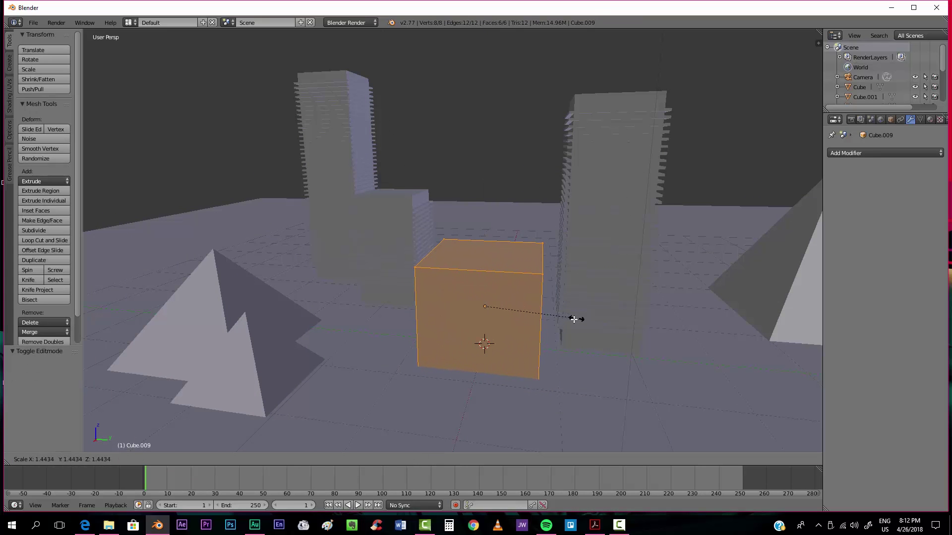
left_click(569, 318)
Step: Scale the cube's mesh by 1.223 along Z and by 0.842 along X
middle_click_drag(550, 310, 514, 301)
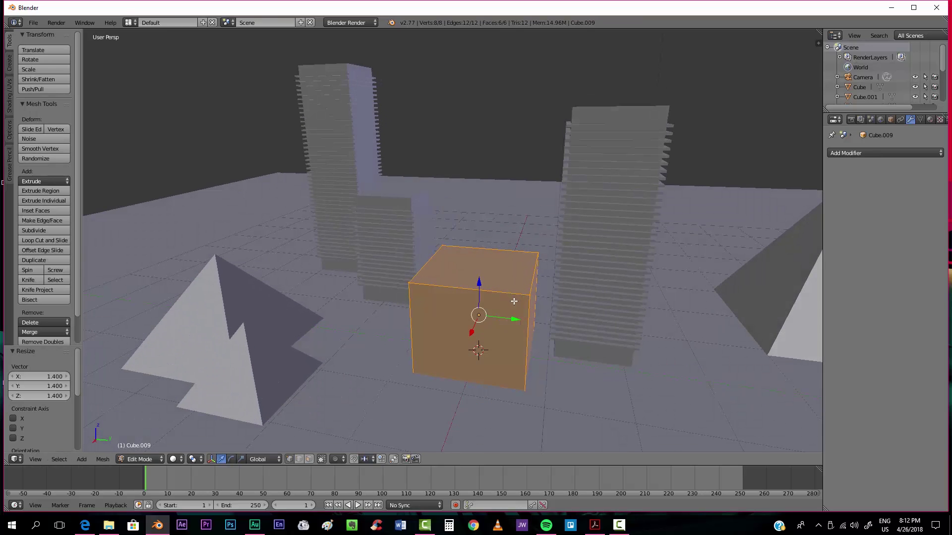
key("s")
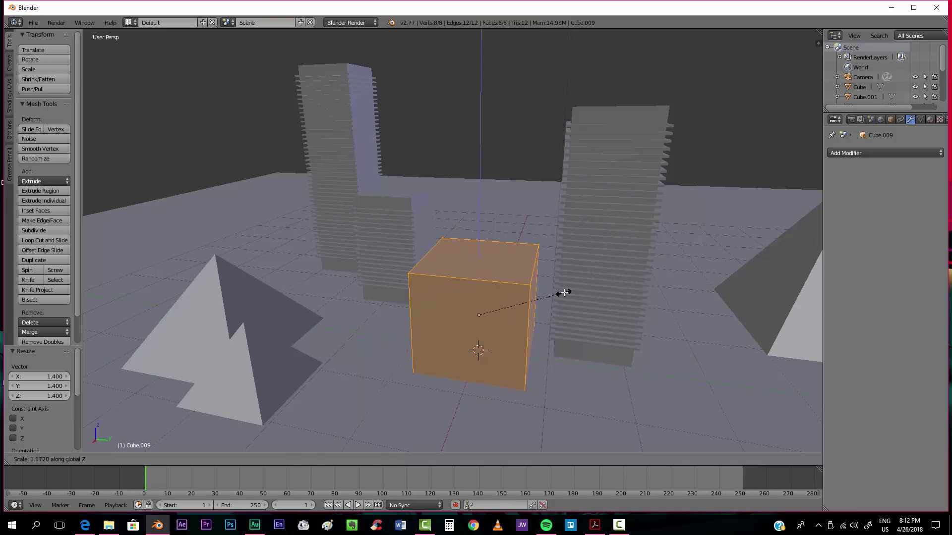
left_click(566, 293)
middle_click_drag(567, 291, 583, 267)
key("s")
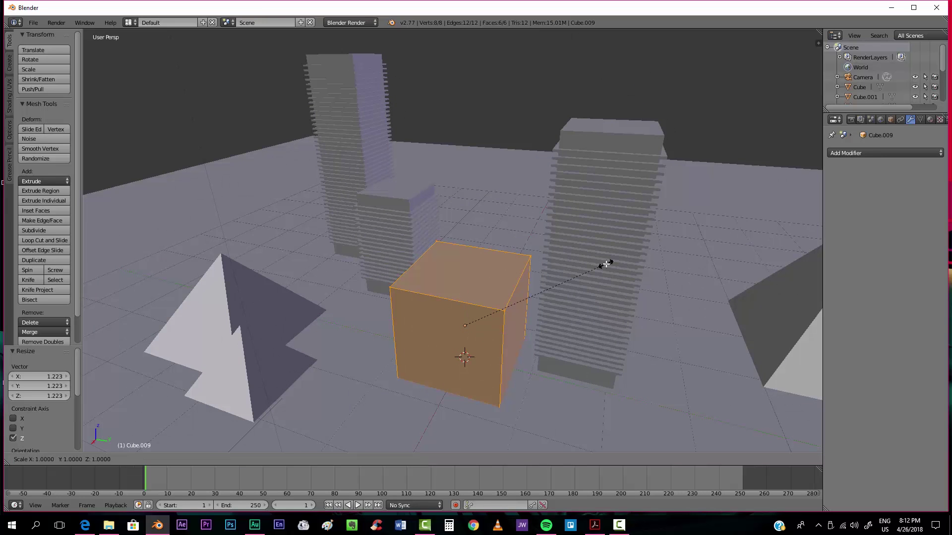
key("y")
key("y")
key("y")
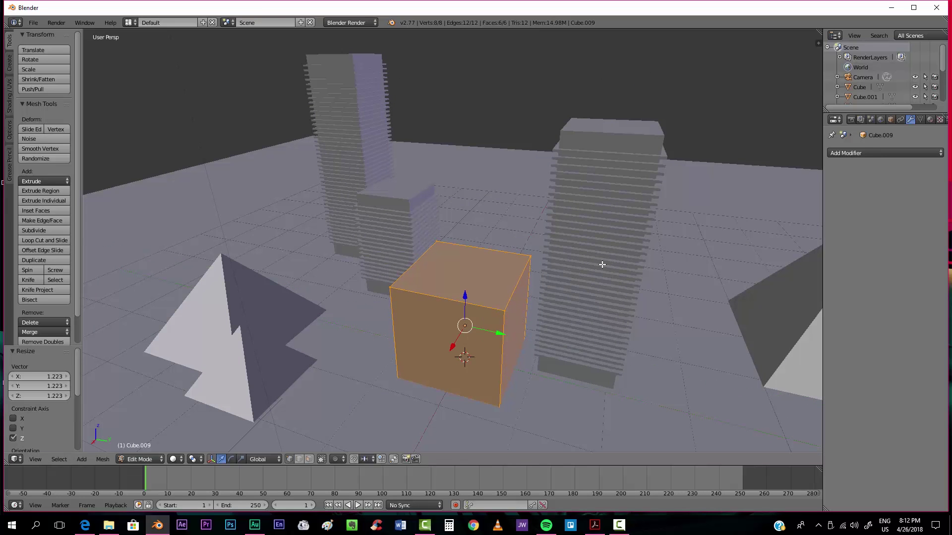
left_click(577, 271)
middle_click_drag(570, 277, 519, 298)
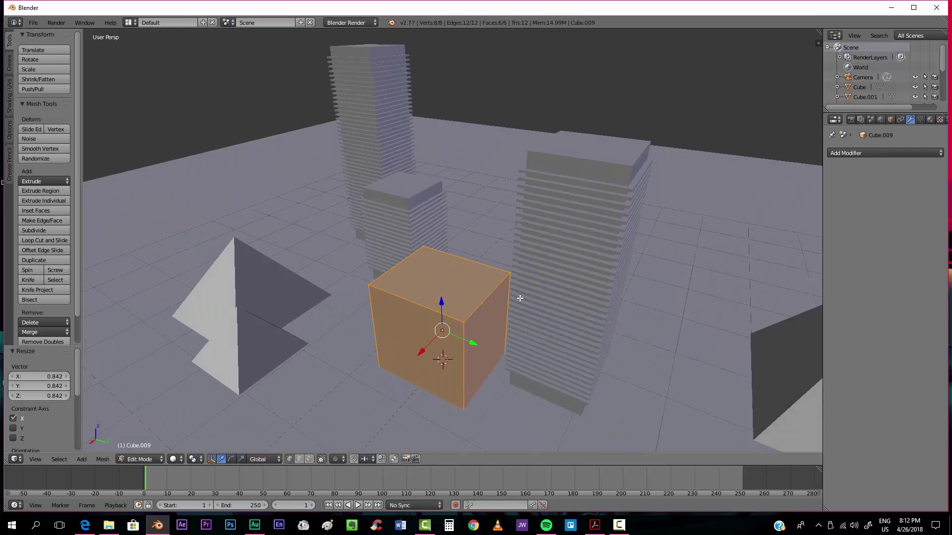
Step: Duplicate the cube's mesh in place, raise the copy 1.335 units along Z, and scale it to about 0.73 as a second tier
key("shift+d")
right_click(502, 302)
left_click_drag(441, 304, 597, 217)
key("s")
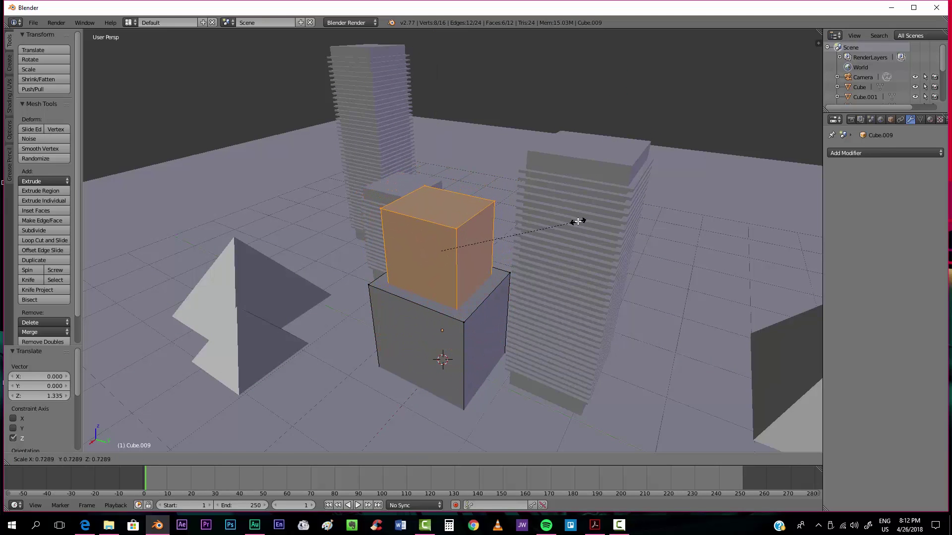
left_click(574, 219)
middle_click_drag(575, 219, 510, 200)
left_click_drag(510, 200, 522, 162)
middle_click_drag(514, 187, 516, 209)
Step: Duplicate the second tier, raise the copy along Z, and scale it by 0.594 as a third tier
key("shift+d")
left_click(526, 215)
left_click_drag(498, 171, 501, 94)
key("s")
left_click(595, 151)
middle_click_drag(585, 161, 455, 251)
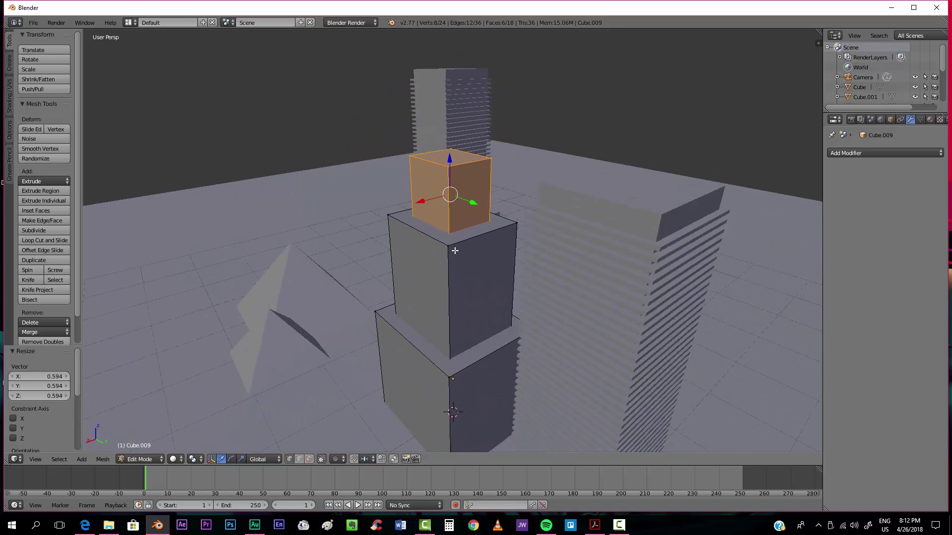
Step: Duplicate the third tier, raise the copy 0.713 units along Z, and scale it to about 0.44
middle_click_drag(447, 217, 475, 208)
key("shift+d")
key("Escape")
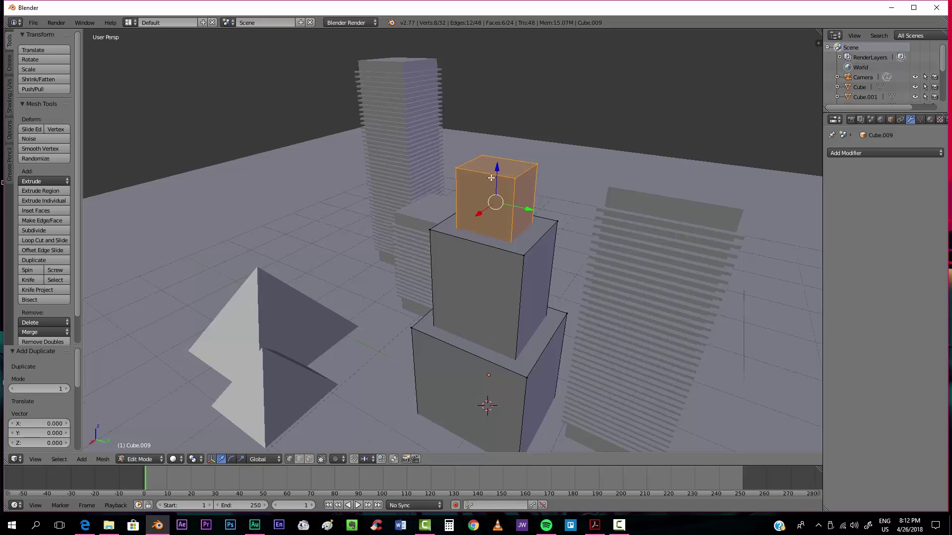
left_click_drag(497, 168, 500, 97)
key("s")
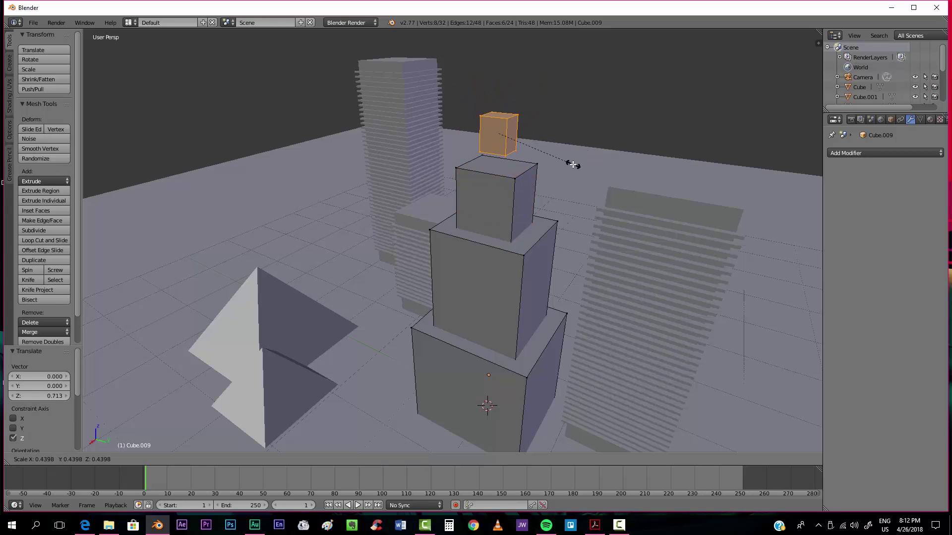
left_click(573, 164)
Step: Stretch the smallest block to about 2.3 times its height along Z, seat it on the third tier, and return to Object Mode
key("s")
key("z")
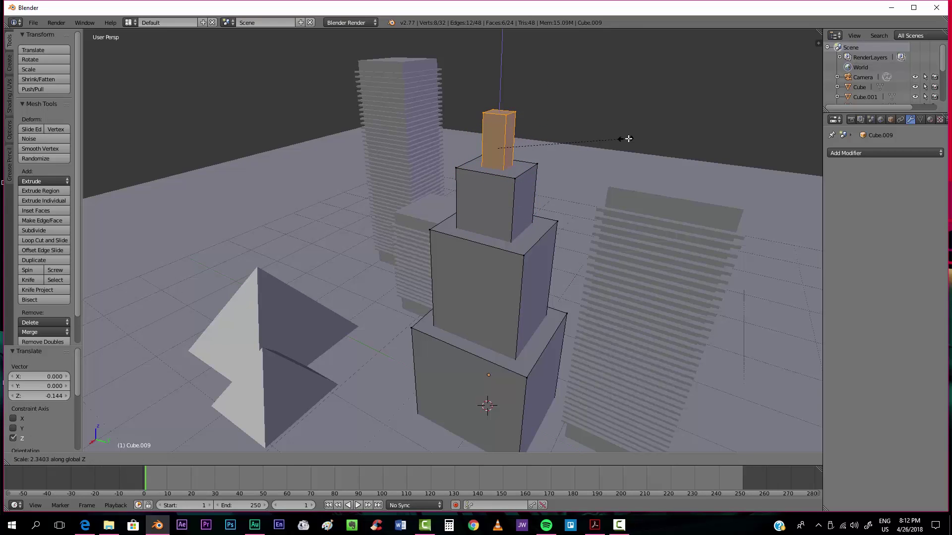
left_click(622, 139)
middle_click_drag(539, 143, 548, 139)
left_click_drag(512, 107, 514, 111)
key("Tab")
Step: Move the stepped tower back behind the front slab tower, and scale its whole mesh by about 1.54 in Edit Mode
middle_click_drag(537, 171, 466, 275)
left_click_drag(377, 350, 484, 326)
middle_click_drag(484, 326, 483, 266)
left_click_drag(483, 265, 516, 266)
middle_click_drag(515, 265, 538, 259)
key("Tab")
key("a")
key("s")
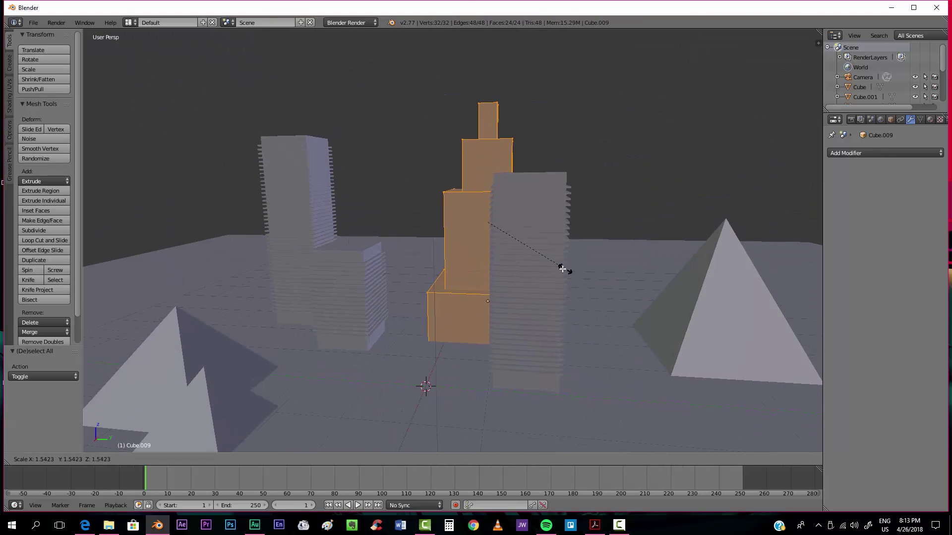
left_click(563, 270)
Step: Raise the stepped tower along Z so its base sits on the ground, and shift it -0.206 units along X
key("Tab")
key("Tab")
key("Tab")
key("g")
key("z")
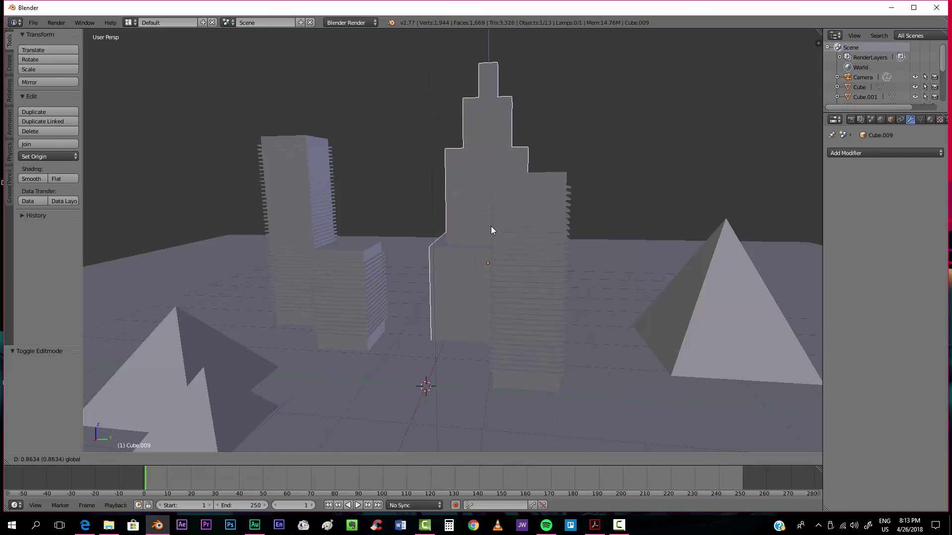
left_click(501, 234)
middle_click_drag(501, 237, 377, 314)
key("g")
key("x")
left_click(440, 293)
middle_click_drag(440, 292, 541, 293)
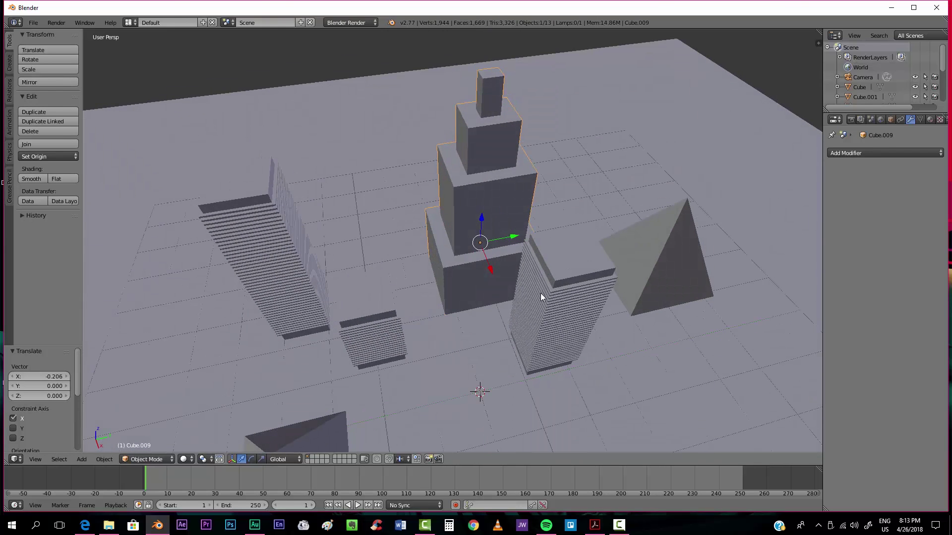
Step: Duplicate the stepped tower and place the copy behind the tallest slab tower, finishing with a -0.358 unit shift along Y
middle_click_drag(460, 289, 471, 293)
key("shift+d")
left_click_drag(473, 259, 408, 225)
left_click_drag(459, 158, 306, 198)
middle_click_drag(366, 245, 488, 269, "shift")
key("g")
key("y")
left_click(471, 293)
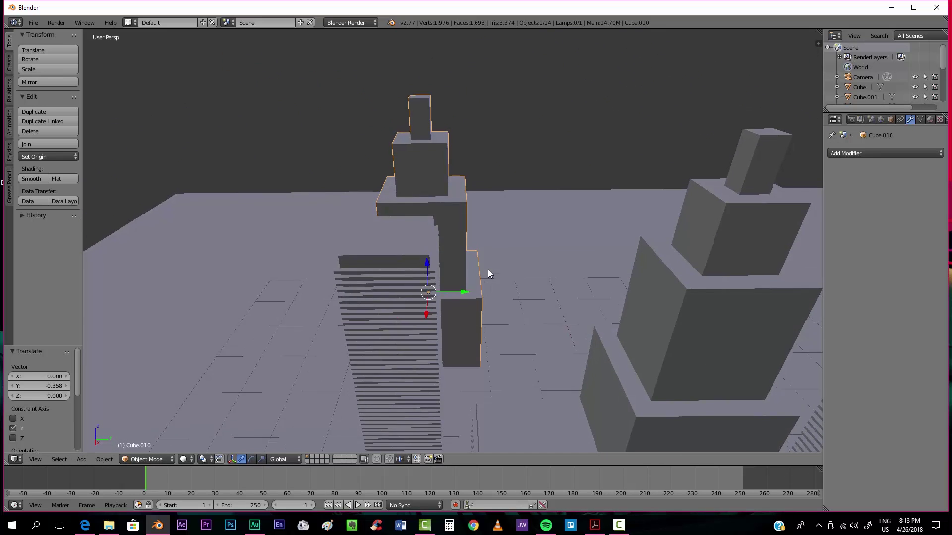
Step: Move the tallest slab tower together with its slabs -1.078 units along Y
scroll(487, 272, "down", 4)
right_click(431, 317)
right_click(422, 241)
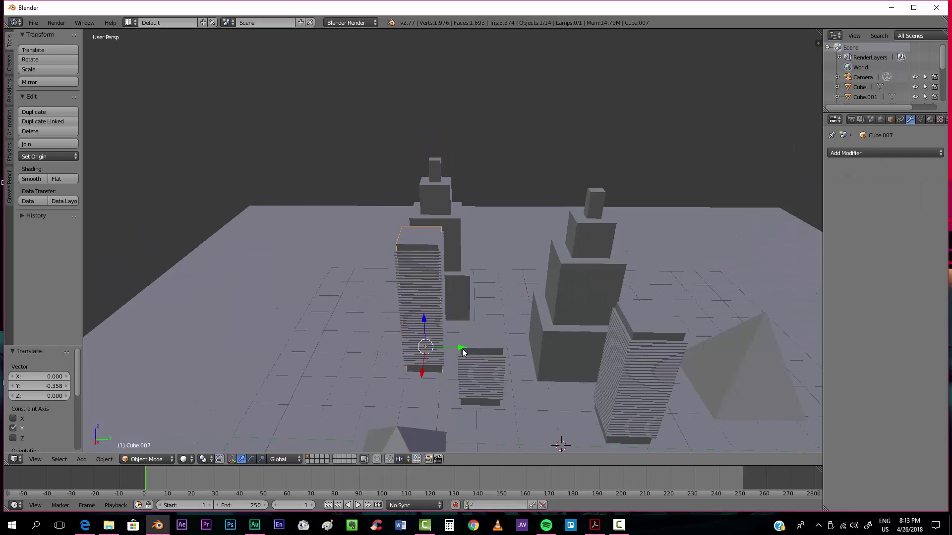
key("g")
key("y")
left_click(489, 347)
Step: Move the short slab tower with its slabs back along negative X, -0.727 units along Y, and finally 0.174 units along X
key("g")
key("x")
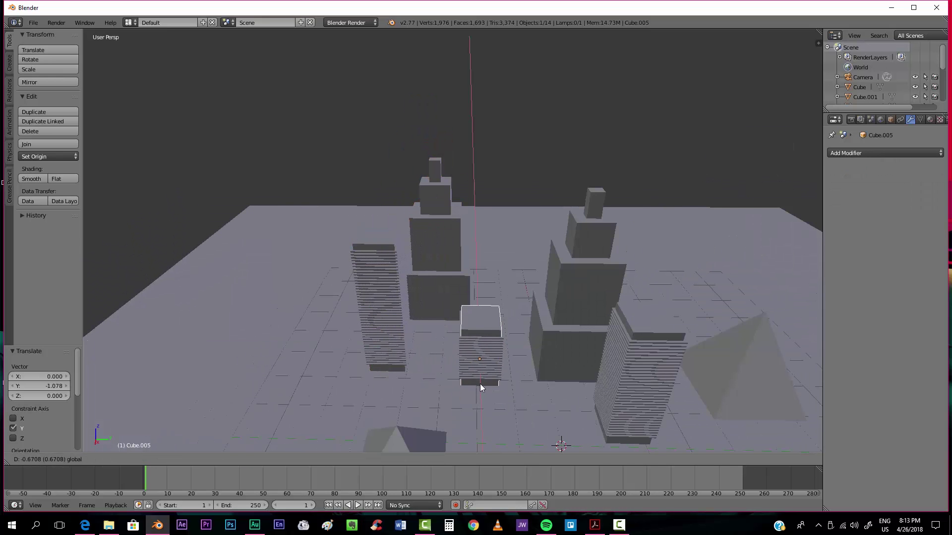
left_click(480, 383)
key("g")
key("y")
left_click(457, 379)
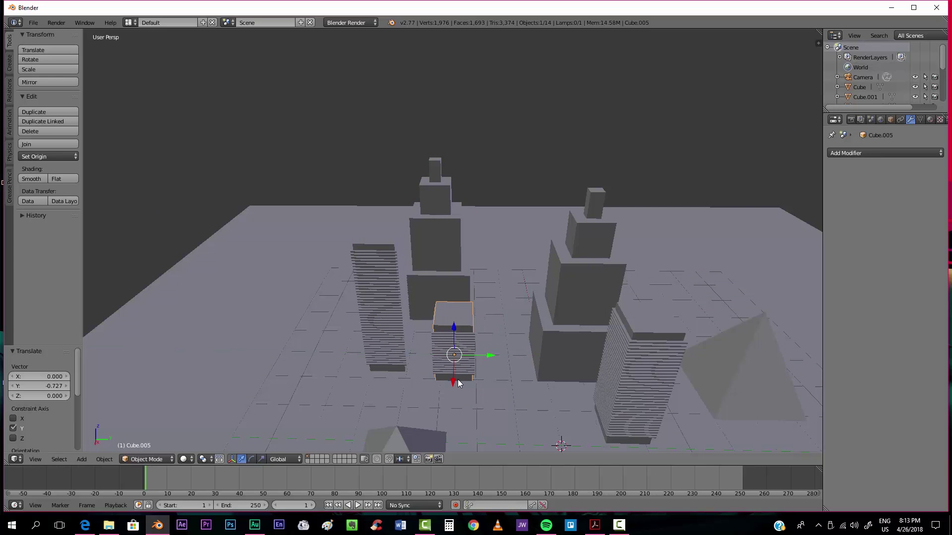
middle_click_drag(461, 386, 480, 315)
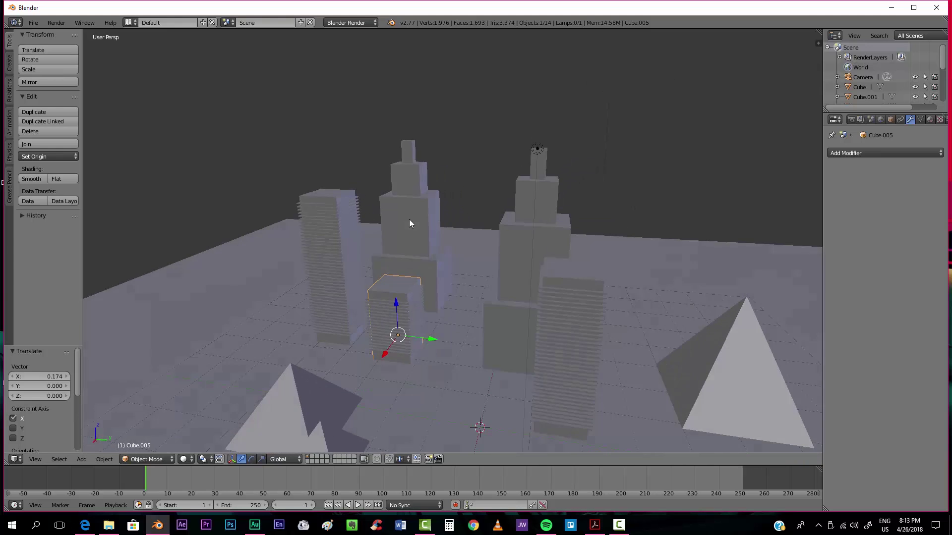
Step: Duplicate the topmost block of the copied stepped tower in Edit Mode, scale the duplicate by 0.49, and raise it 0.839 units along Z
middle_click_drag(413, 219, 450, 315, "shift")
scroll(454, 312, "up", 3)
key("Tab")
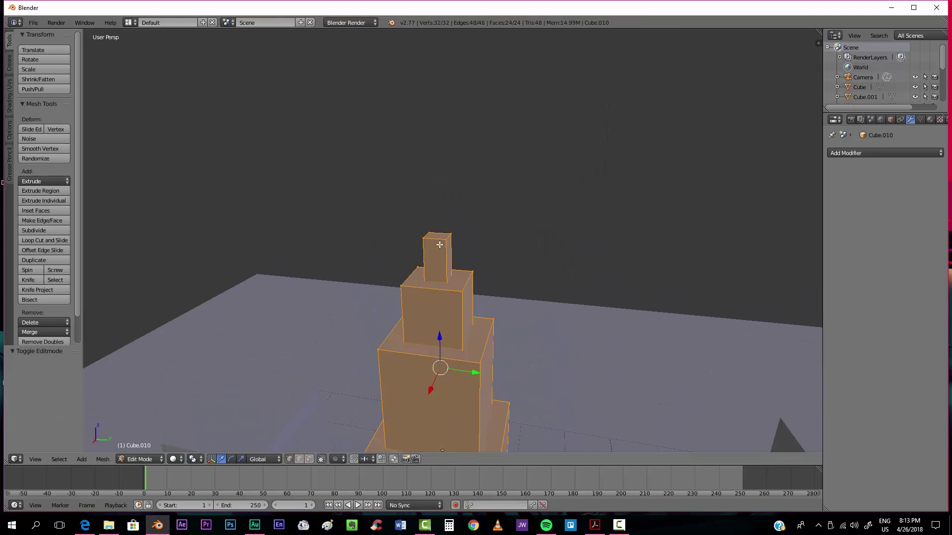
middle_click_drag(440, 251, 433, 241)
right_click(431, 228)
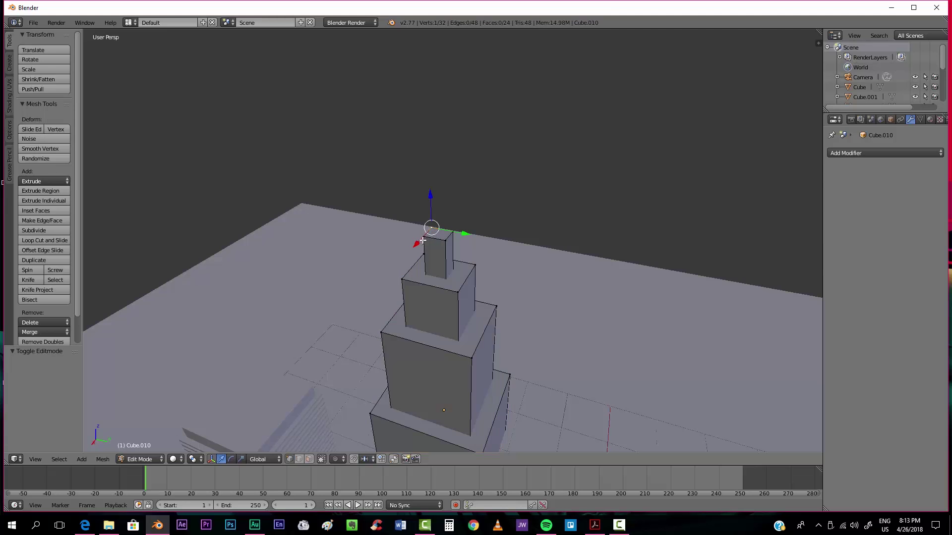
middle_click_drag(448, 241, 479, 236)
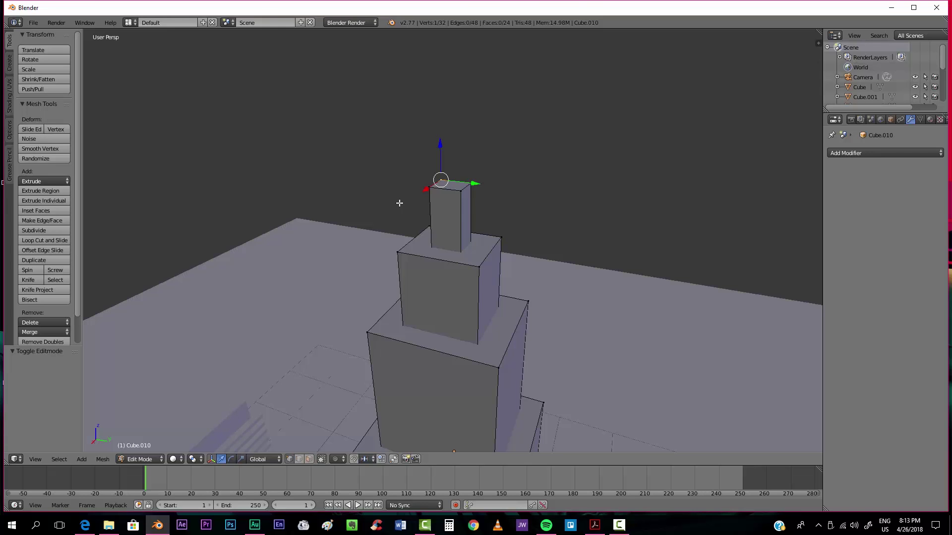
key("ctrl+KP_Add")
key("ctrl+KP_Add")
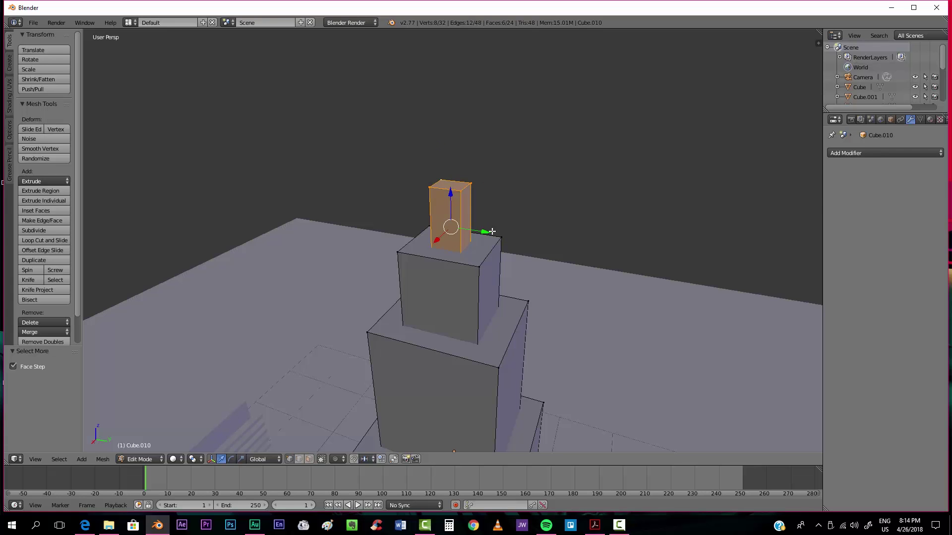
key("shift+s")
key("shift+d")
right_click(493, 211)
type("s.49")
key("Return")
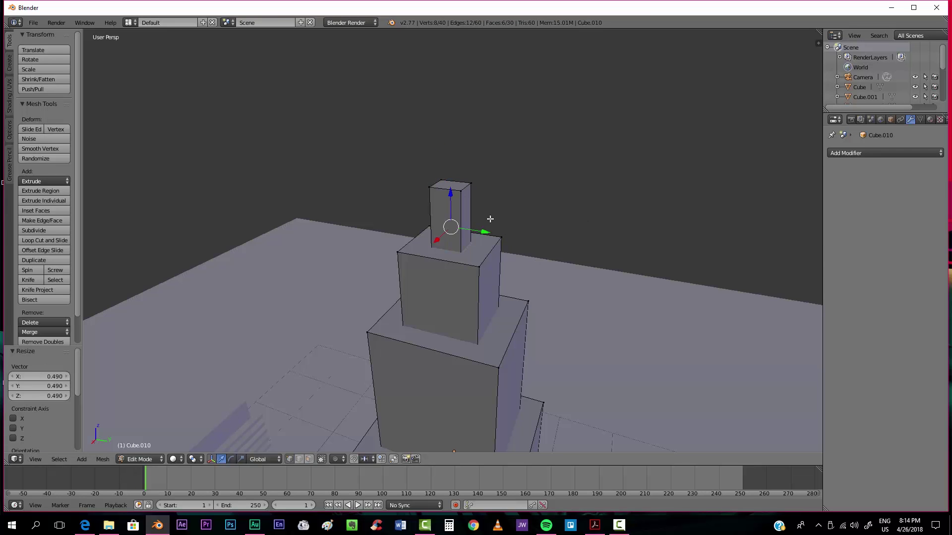
left_click_drag(455, 188, 453, 112)
Step: Narrow the new top block by scaling it 0.666 along Y and about 0.87 along X
middle_click_drag(461, 174, 475, 221)
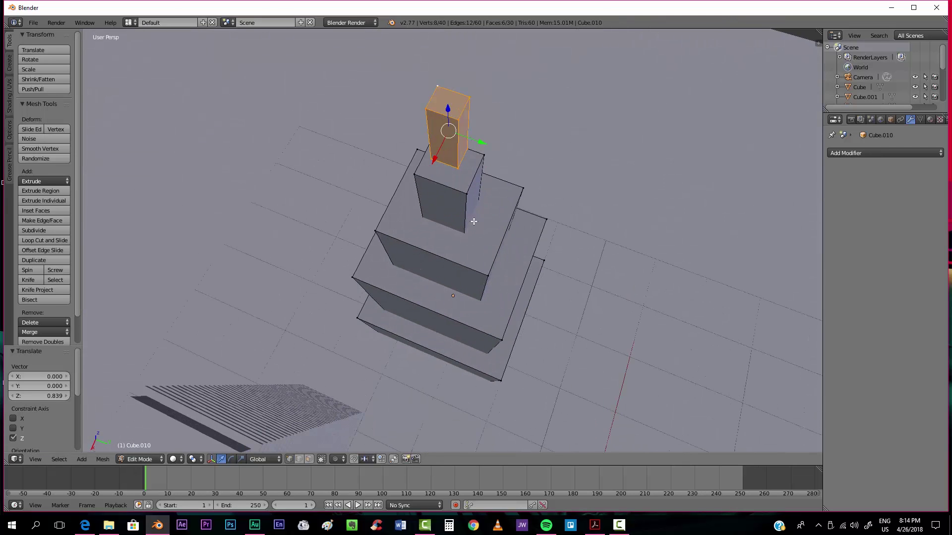
middle_click_drag(550, 200, 564, 222)
key("s")
key("y")
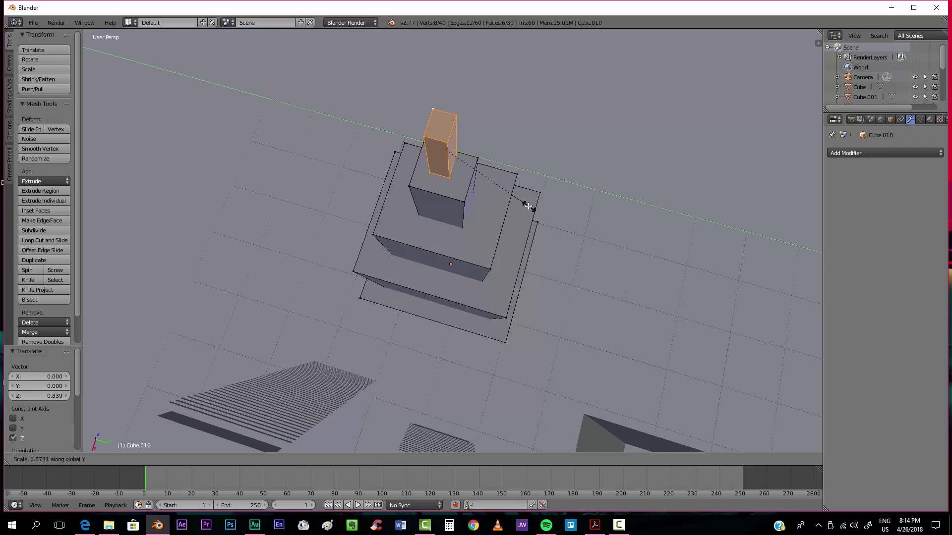
left_click(528, 205)
middle_click_drag(585, 263, 610, 200)
key("s")
key("x")
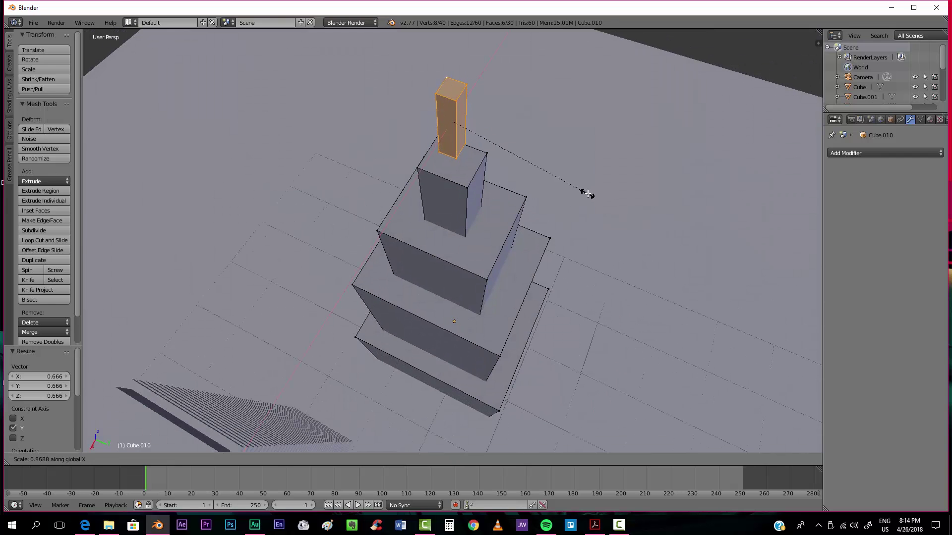
left_click(588, 194)
Step: Turn the top block into a thin spire by scaling it 0.31, stretching it about 5.17 along Z, and moving it -0.39 units along Z
middle_click_drag(548, 219, 531, 164)
key("s")
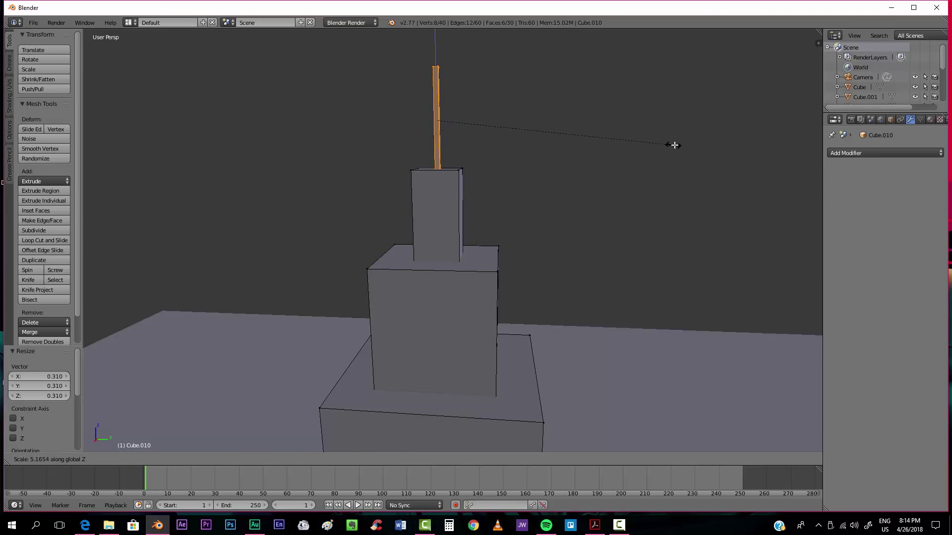
left_click(674, 146)
middle_click_drag(574, 149, 531, 152)
left_click_drag(466, 77, 471, 139)
middle_click_drag(471, 139, 479, 250)
Step: Scale the spire by 1.15, extrude its top face 0.201 units upward, and merge the extruded vertices at center into a point
key("s")
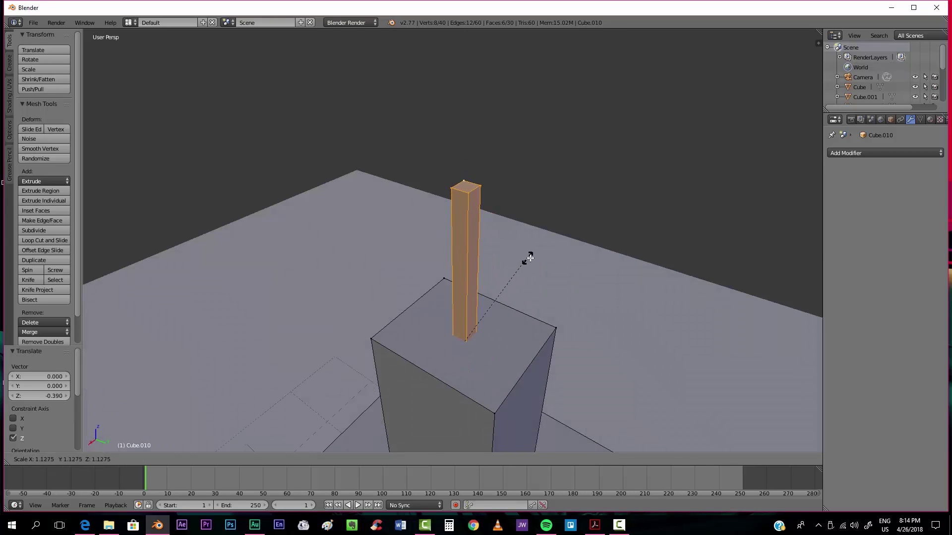
left_click(527, 259)
right_click(467, 172)
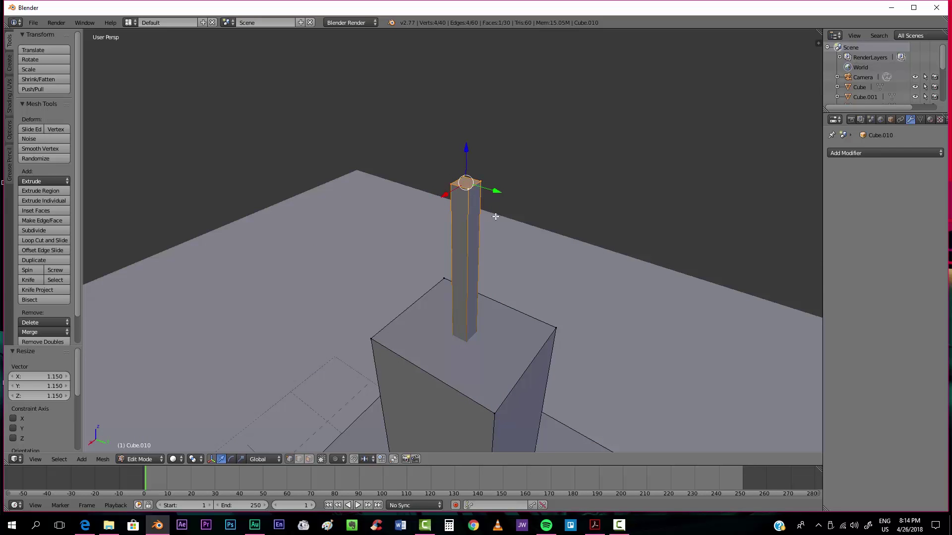
key("e")
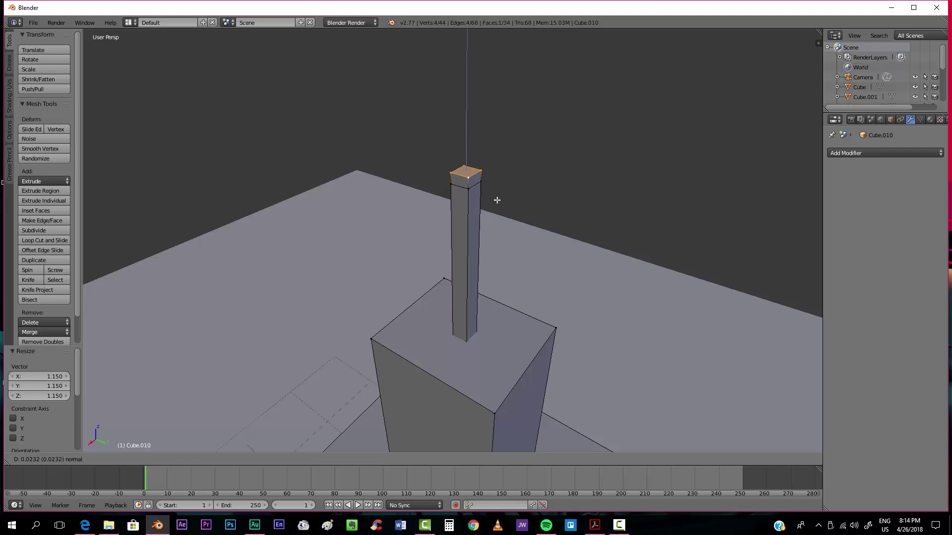
left_click(504, 113)
middle_click_drag(491, 161, 513, 169)
key("alt+m")
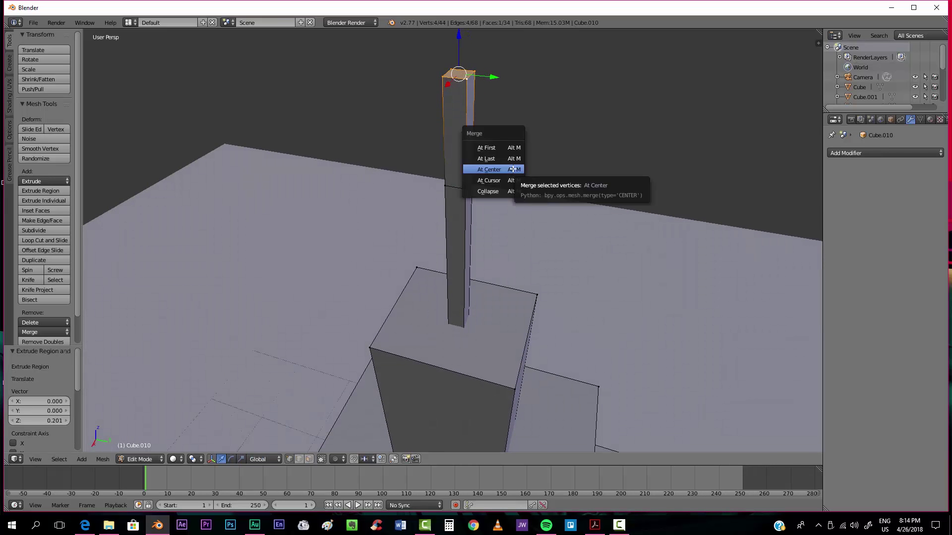
left_click(513, 169)
key("Tab")
Step: Examine the spire-topped stepped tower and its proportions against the neighboring buildings
scroll(485, 239, "down", 5)
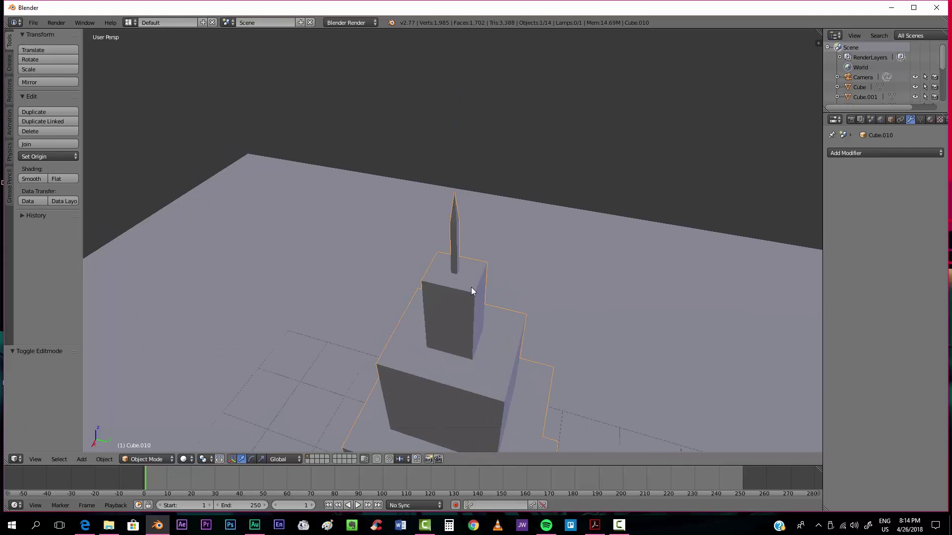
middle_click_drag(474, 330, 483, 296)
scroll(483, 295, "down", 8)
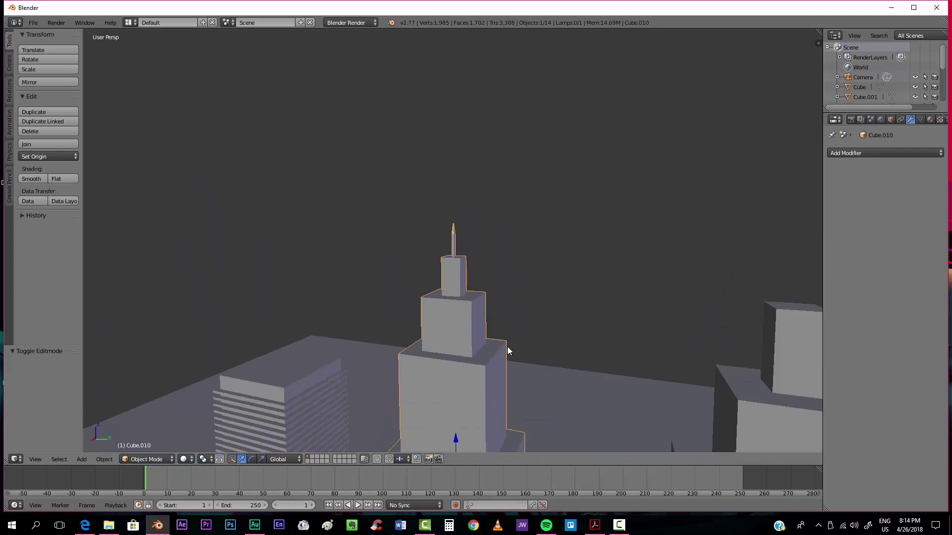
middle_click_drag(453, 245, 480, 280)
scroll(466, 291, "up", 2)
scroll(480, 284, "up", 3)
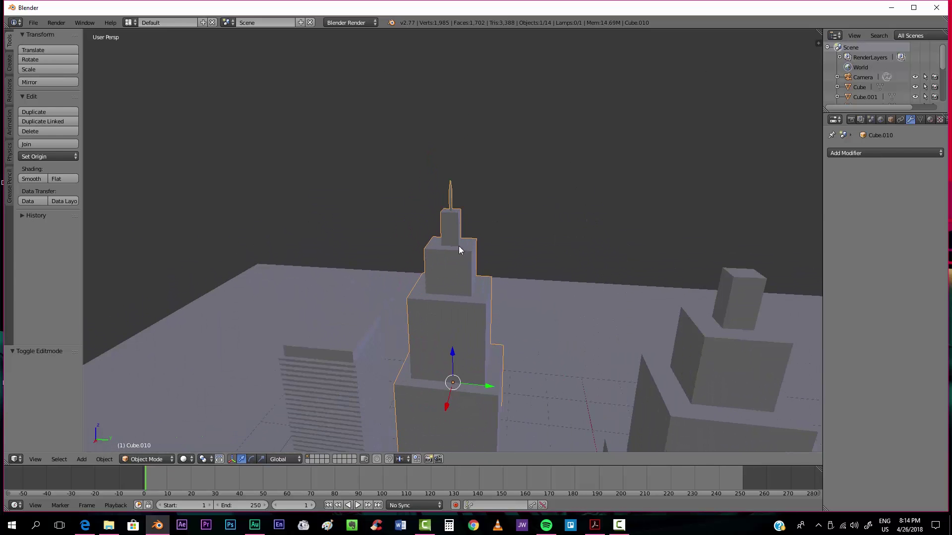
mouse_move(504, 299)
middle_mouse_down()
mouse_move(489, 293)
mouse_move(497, 294)
middle_mouse_up()
scroll(498, 295, "down", 3)
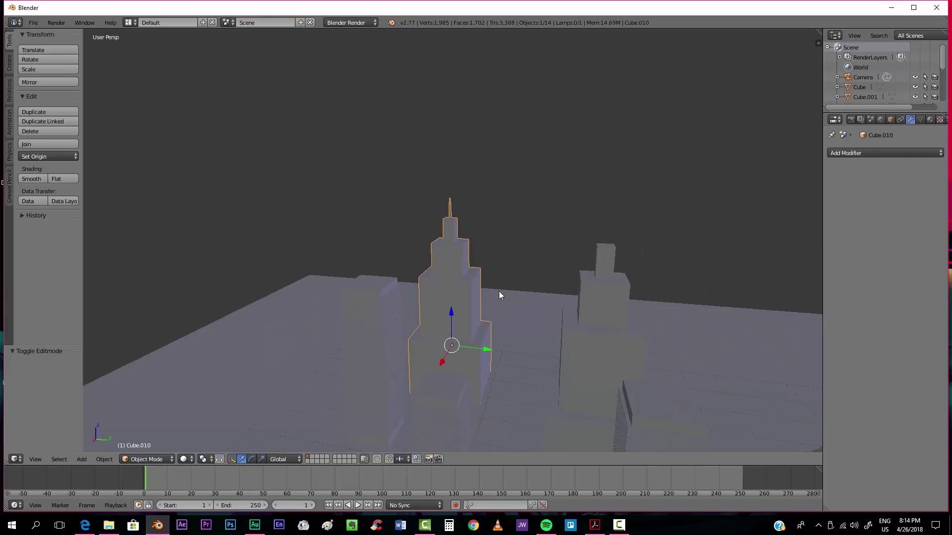
Step: Add a cylinder, move it back toward the spire-topped stepped tower, and shift it -3.502 units along Y
key("space")
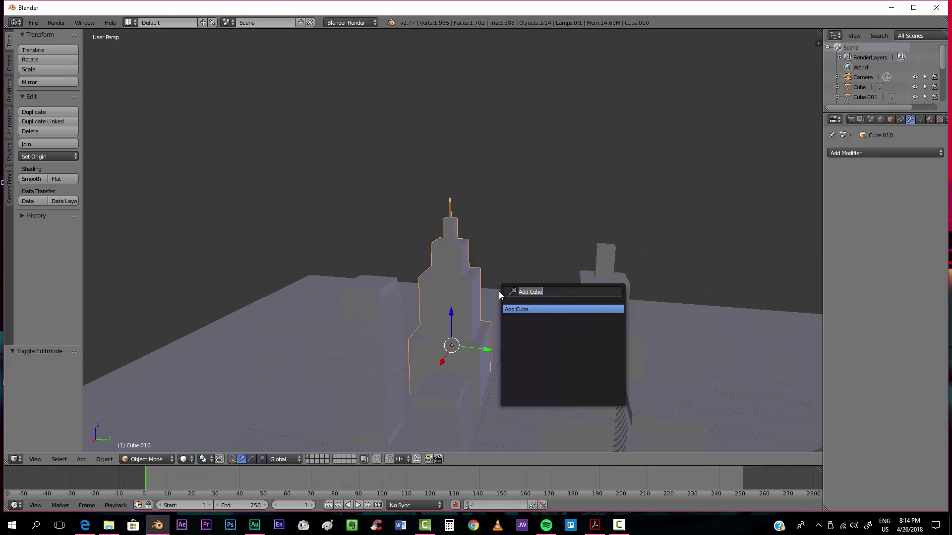
type("add cy")
key("Return")
scroll(496, 295, "down", 4)
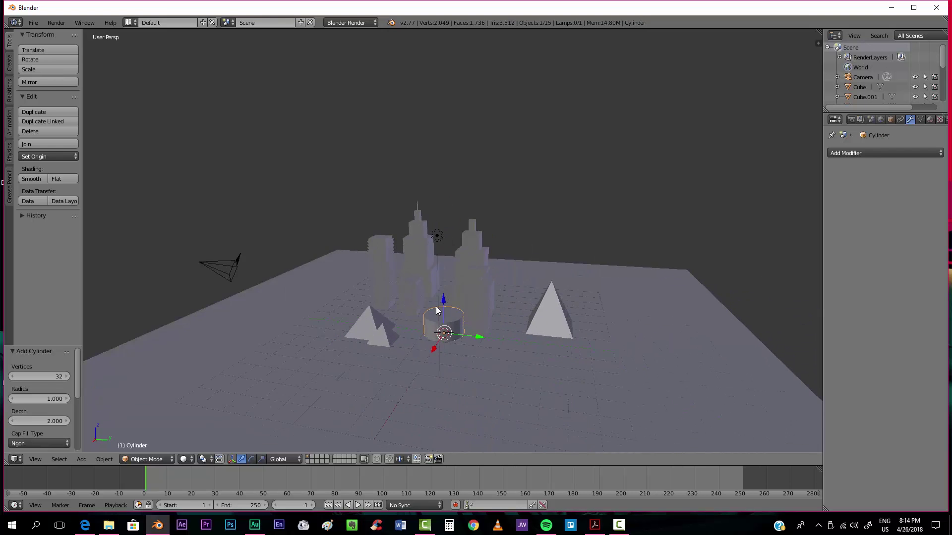
middle_click_drag(439, 316, 514, 350)
left_click_drag(519, 353, 471, 263)
left_click_drag(515, 221, 453, 222)
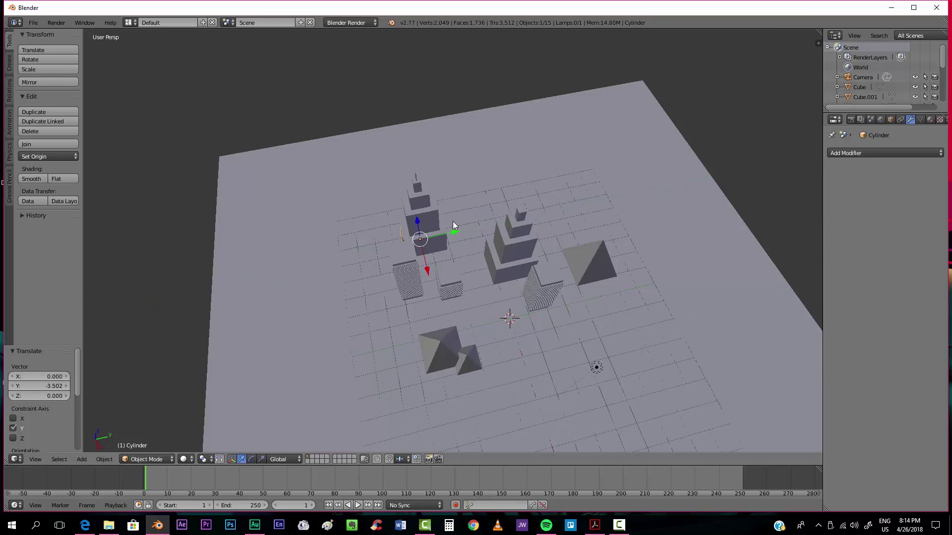
Step: Raise the cylinder to the upper part of the spired tower and center it with Y moves of 0.236 and -0.057 units
middle_click_drag(437, 234, 492, 317, "shift")
left_click_drag(492, 317, 498, 211)
middle_click_drag(498, 211, 450, 227, "shift")
scroll(478, 250, "up", 3)
left_click_drag(461, 259, 476, 265)
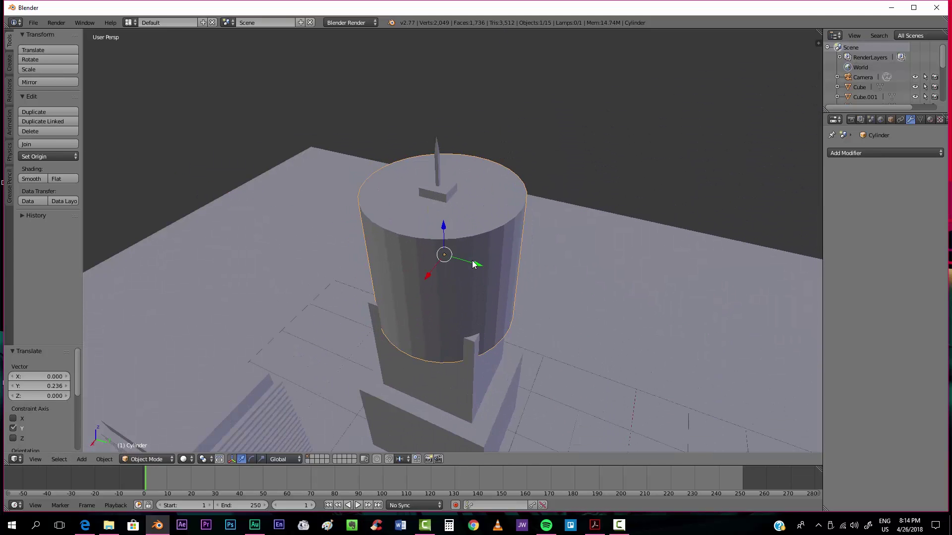
key("Tab")
middle_click_drag(476, 266, 506, 326)
left_click_drag(546, 342, 540, 338)
middle_click_drag(539, 338, 479, 275)
Step: Flatten the cylinder into a disc by scaling its mesh about 0.25 along Z, and raise the disc 0.821 units along Z
key("s")
key("z")
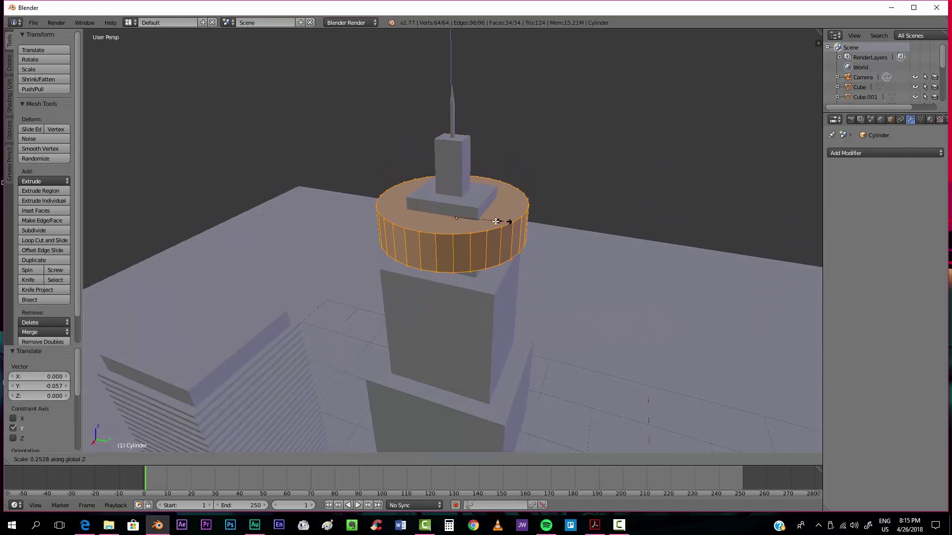
left_click(501, 219)
key("Tab")
left_click_drag(460, 187, 471, 137)
middle_click_drag(471, 137, 513, 225)
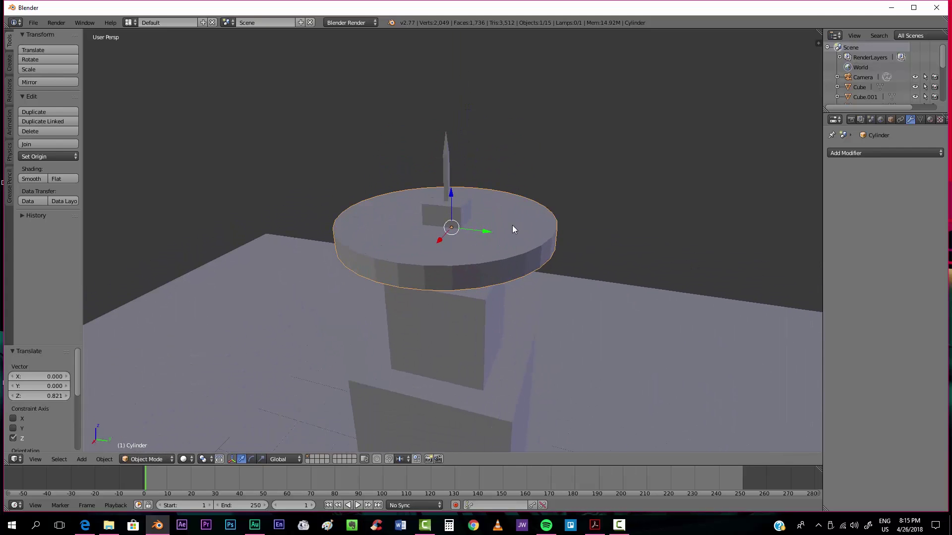
Step: Scale the disc's mesh down slightly in Edit Mode and shift the disc 0.033 units along Y
key("Tab")
key("s")
left_click(553, 227)
key("Tab")
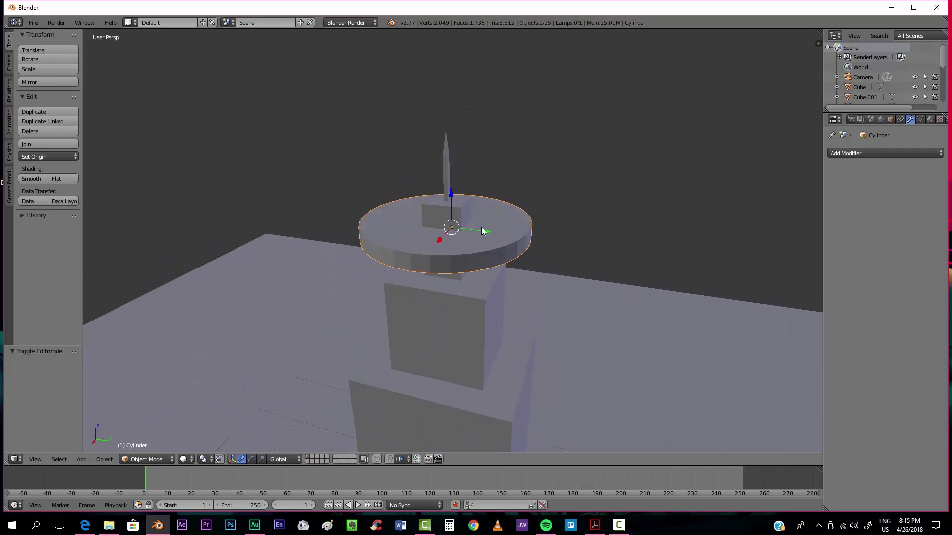
left_click_drag(481, 227, 488, 227)
mouse_move(488, 227)
middle_mouse_down()
mouse_move(512, 212)
mouse_move(482, 230)
middle_mouse_up()
scroll(481, 229, "up", 4)
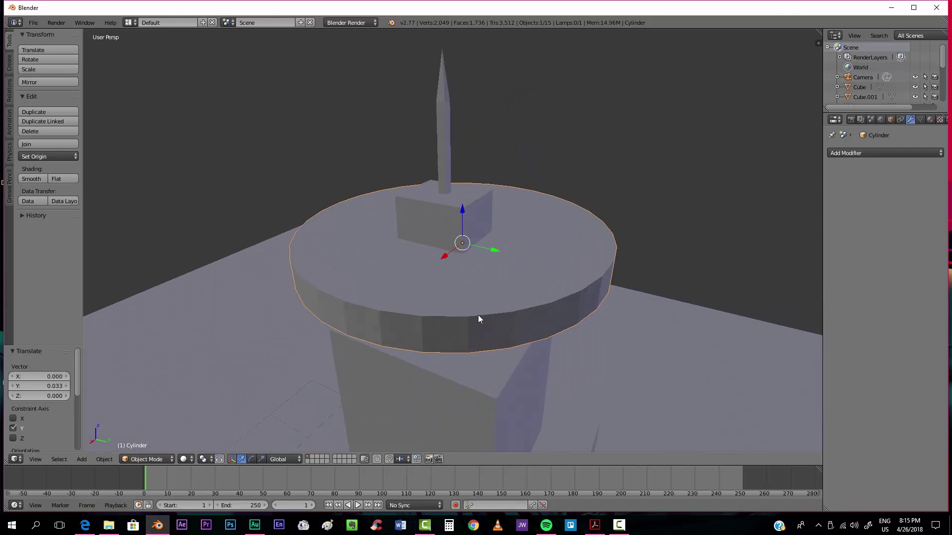
scroll(478, 314, "down", 6)
middle_click_drag(478, 314, 557, 283)
Step: Thin the disc by scaling its mesh 0.289 along Z, and enlarge it uniformly by 2.421
key("Tab")
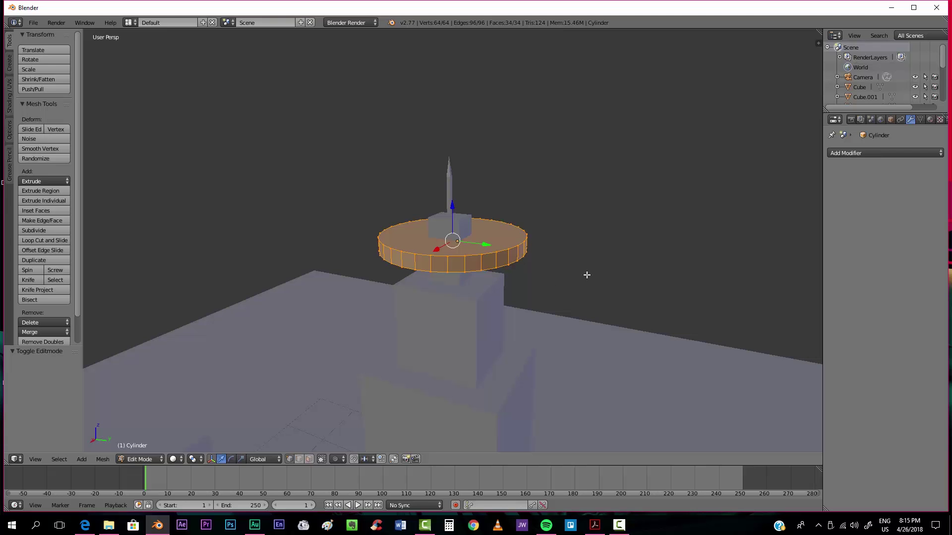
key("s")
key("z")
left_click(492, 244)
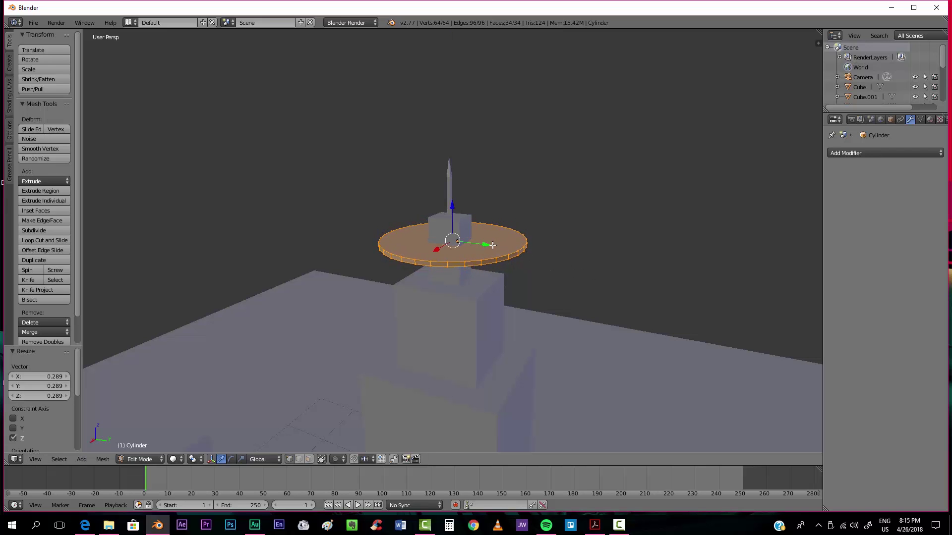
key("s")
left_click(516, 279)
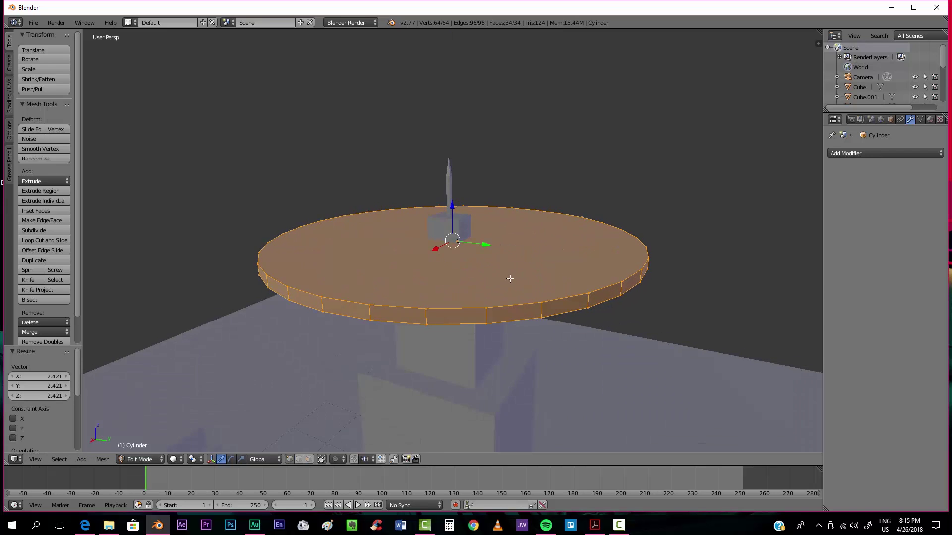
middle_click_drag(510, 272, 514, 274)
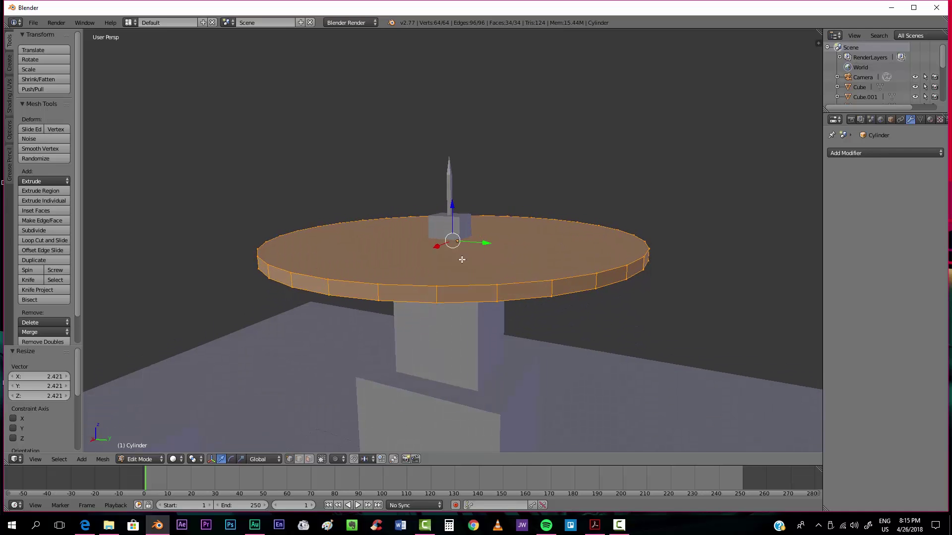
Step: Switch to face selection and try individual faces around the disc's rim, ending with only its top face selected
left_click(308, 460)
right_click(354, 290)
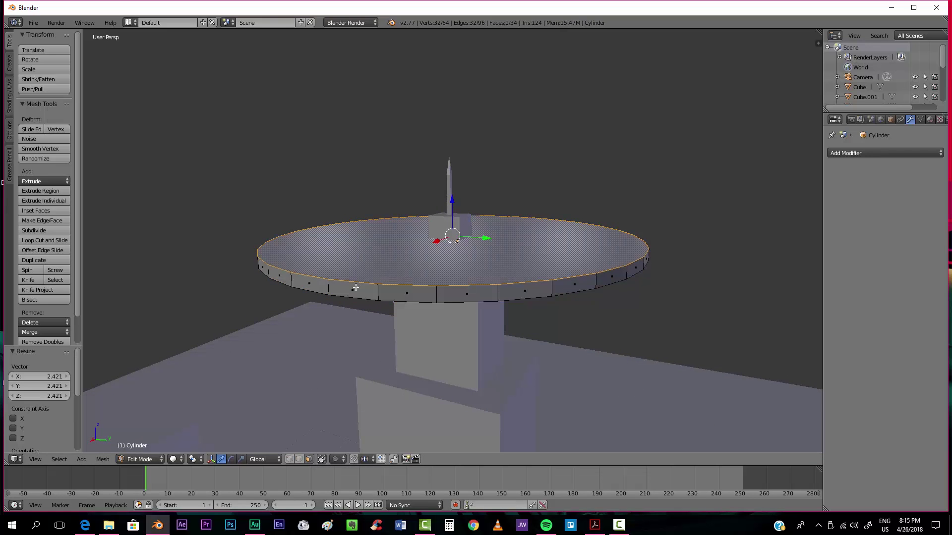
right_click(407, 293)
right_click(467, 293)
right_click(525, 290)
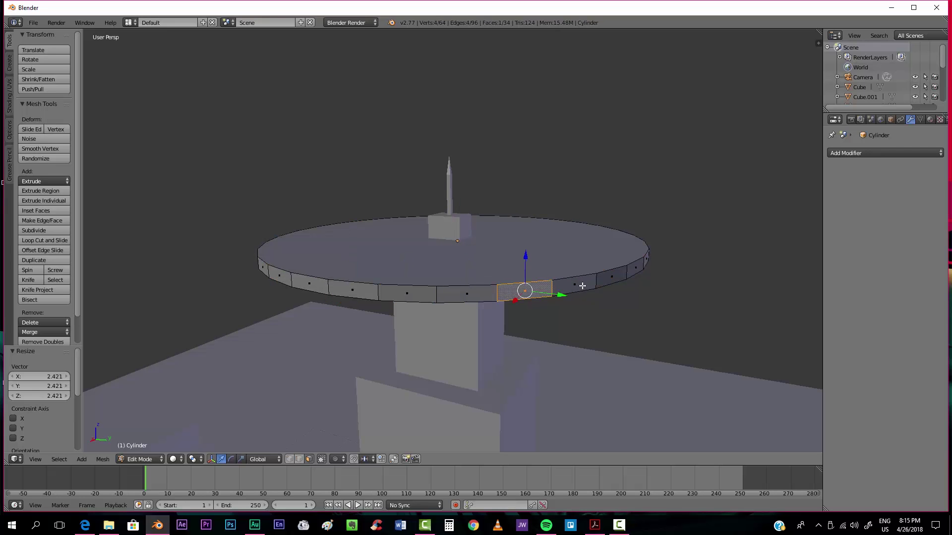
right_click(574, 284)
right_click(616, 277)
right_click(638, 268)
right_click(520, 290)
right_click(466, 294)
right_click(427, 274)
Step: Extrude the disc's top face 0.080 units upward and scale it by 0.968 to bevel the rim
middle_click_drag(455, 274, 471, 274)
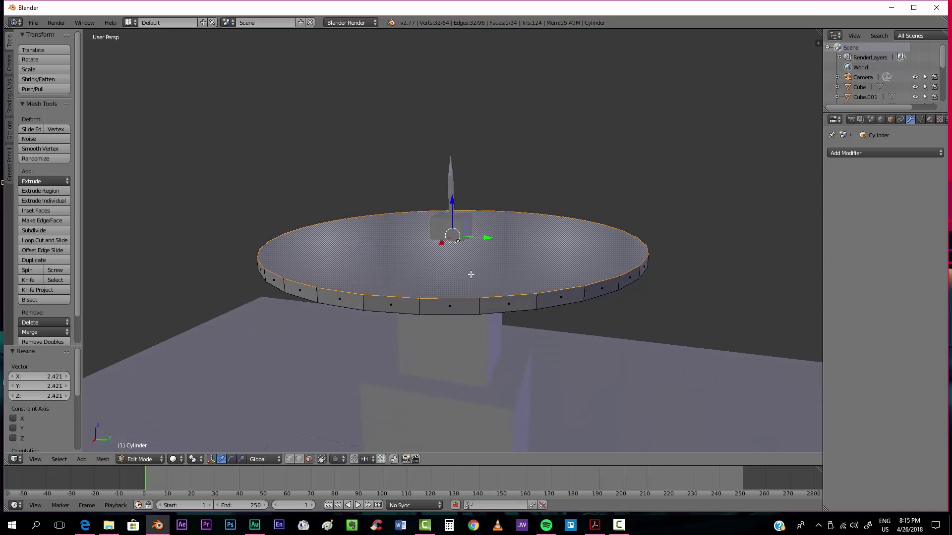
key("e")
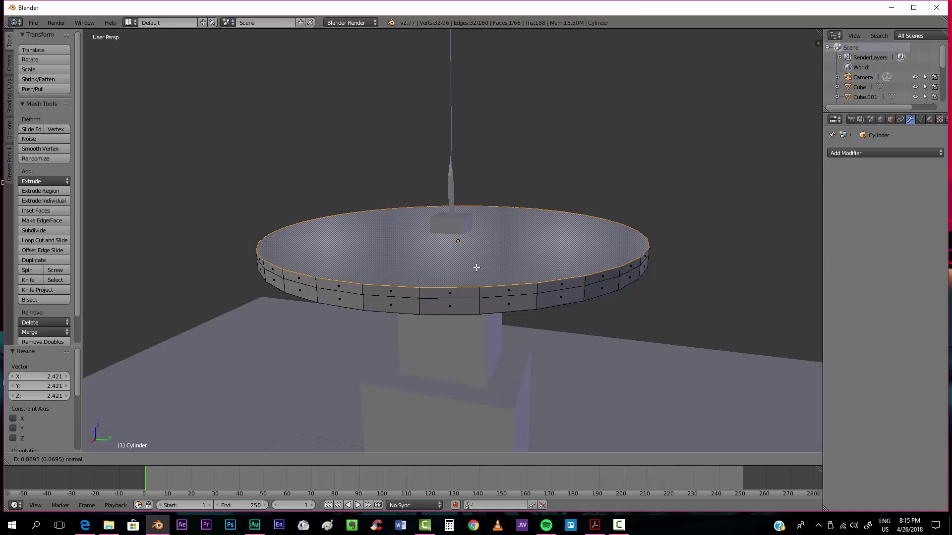
left_click(477, 268)
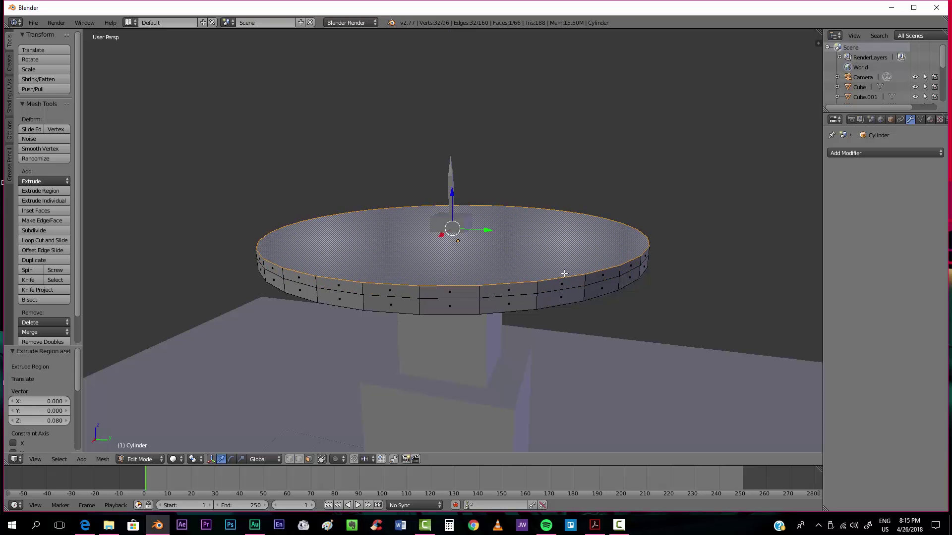
key("s")
left_click(703, 305)
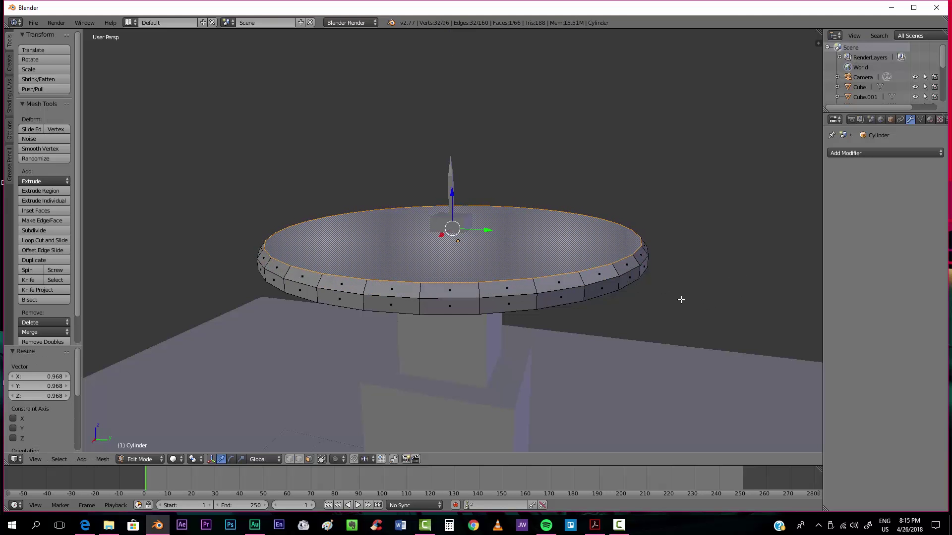
Step: Round the disc with two more top-face extrusions, about 0.08 units scaled by 0.879 and about 0.016 units scaled by 0.734
key("e")
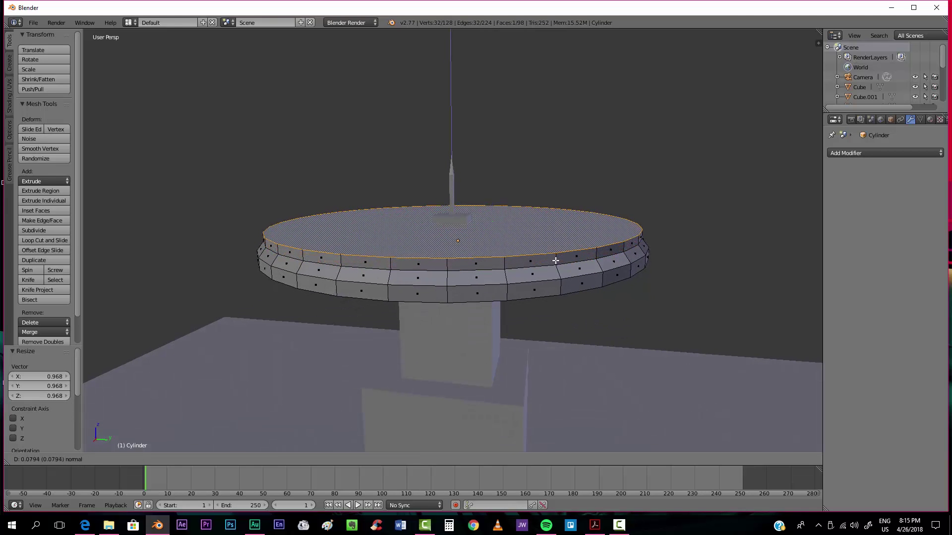
left_click(558, 260)
key("s")
left_click(628, 265)
key("e")
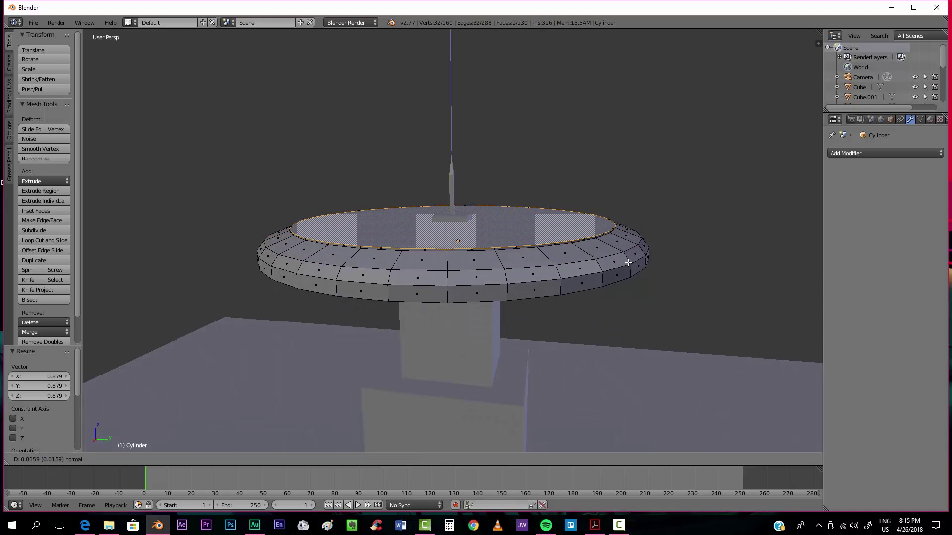
left_click(628, 263)
key("s")
left_click(608, 261)
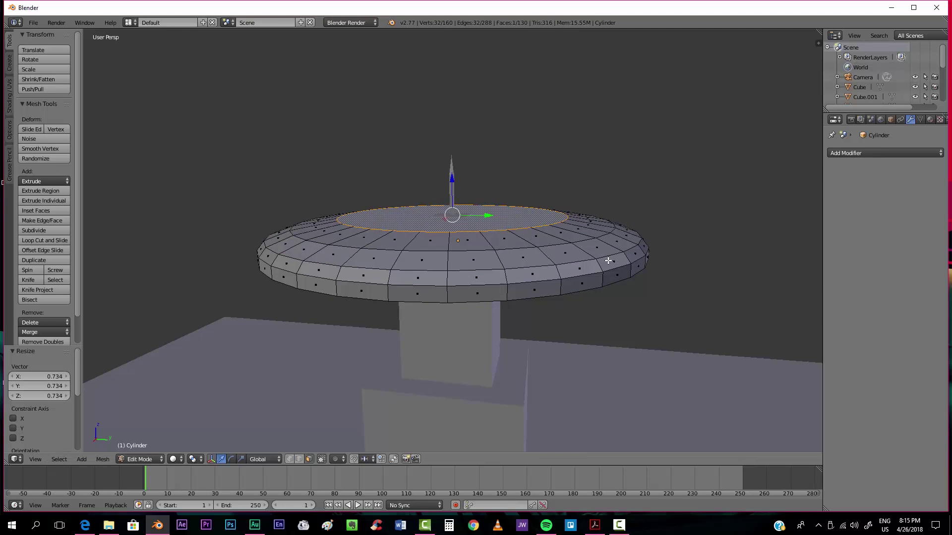
Step: Extrude the top face in place, scale it by 0.845, and lower it slightly along Z to start a central recess
key("e")
left_click(608, 261)
middle_click_drag(601, 259, 557, 272)
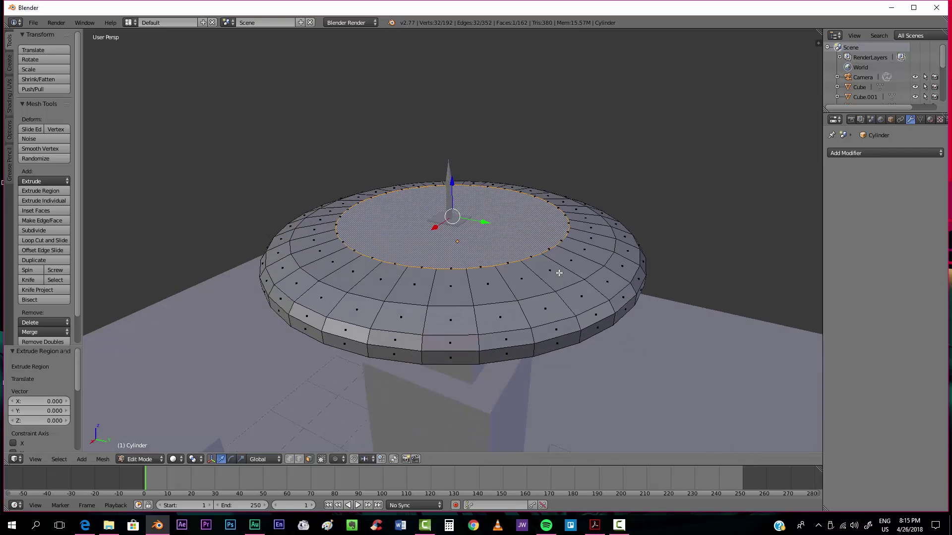
key("s")
left_click(548, 243)
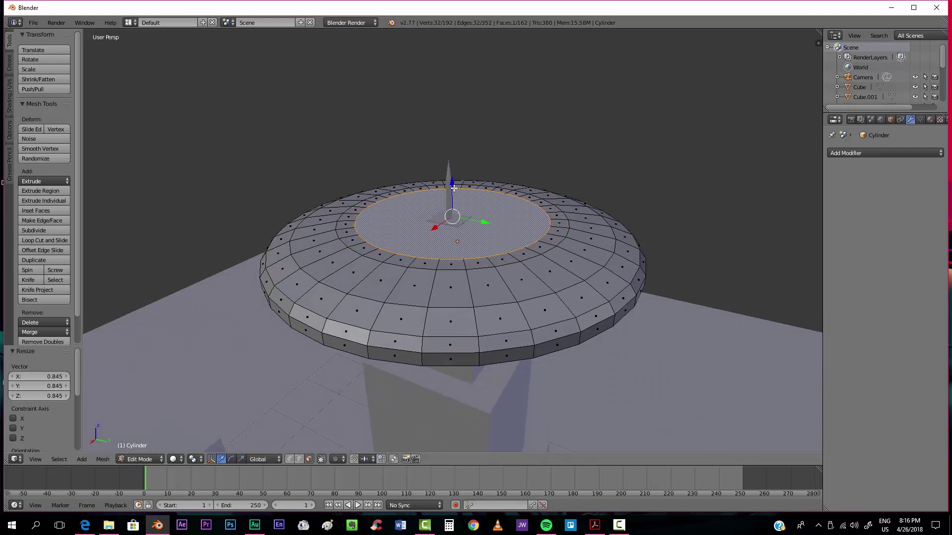
left_click_drag(453, 187, 454, 194)
Step: Deepen the disc's recess by extruding the inner face in place, scaling it by 0.854, and lowering it along Z
key("e")
left_click(599, 229)
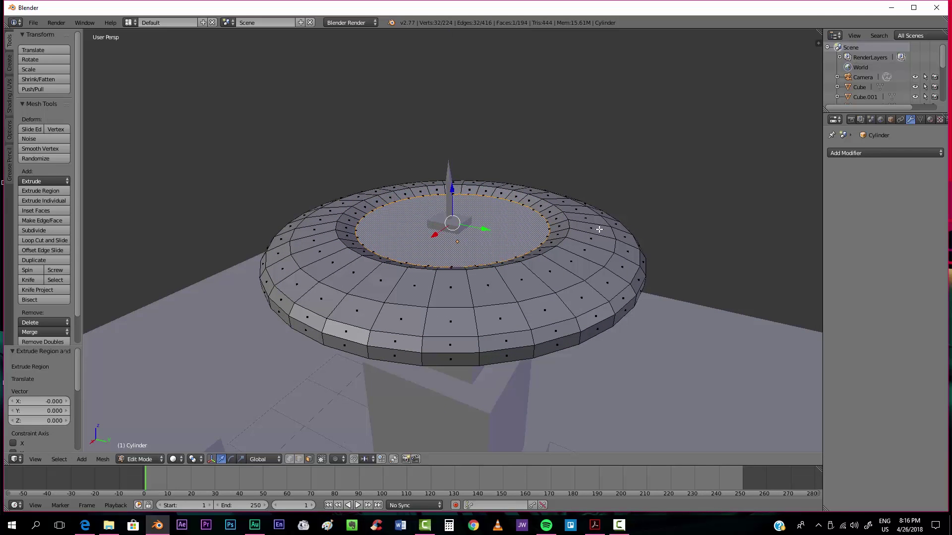
scroll(600, 229, "up", 3)
key("s")
left_click(609, 250)
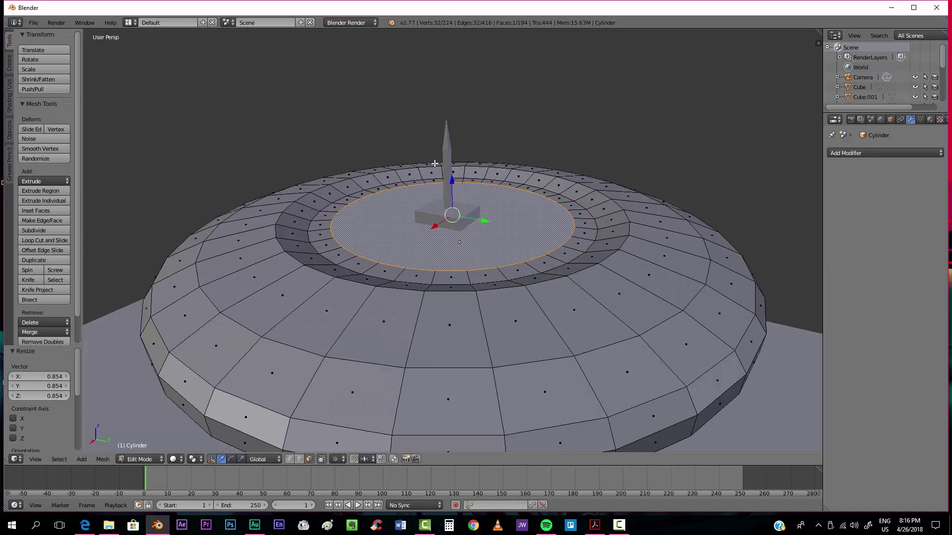
key("g")
key("z")
left_click(473, 260)
middle_click_drag(473, 260, 506, 247)
key("Tab")
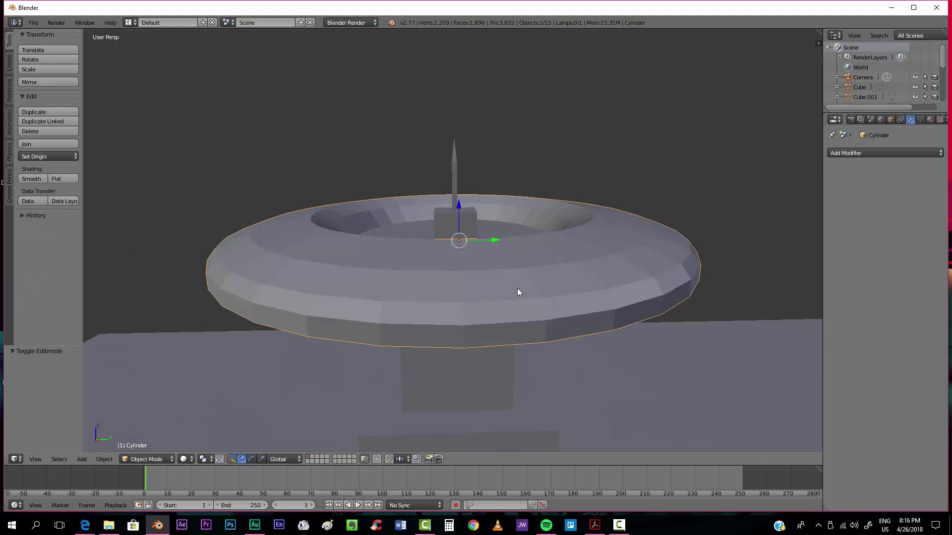
Step: Select the disc's entire mesh and duplicate it in place
scroll(521, 292, "down", 4)
middle_click_drag(520, 295, 502, 268)
scroll(485, 351, "up", 3)
key("Tab")
key("a")
scroll(503, 290, "down", 1)
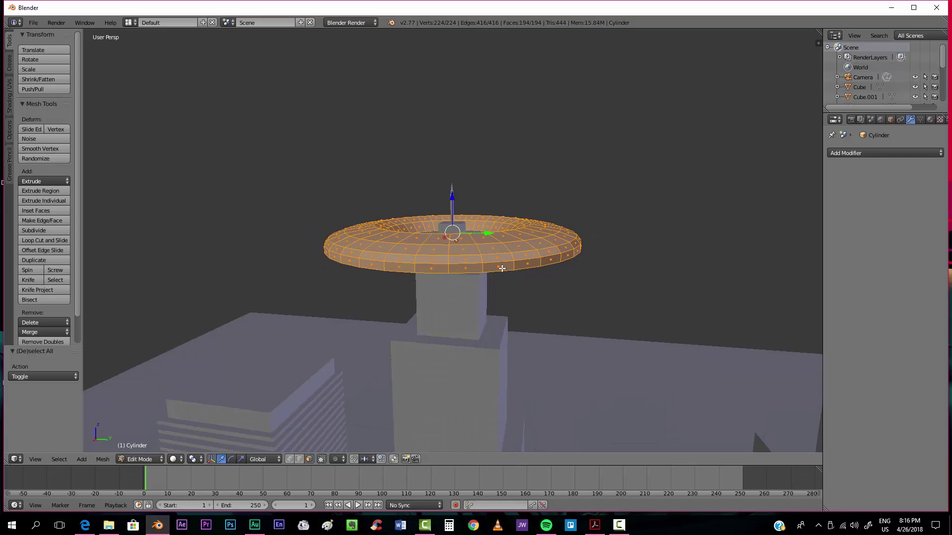
key("shift+d")
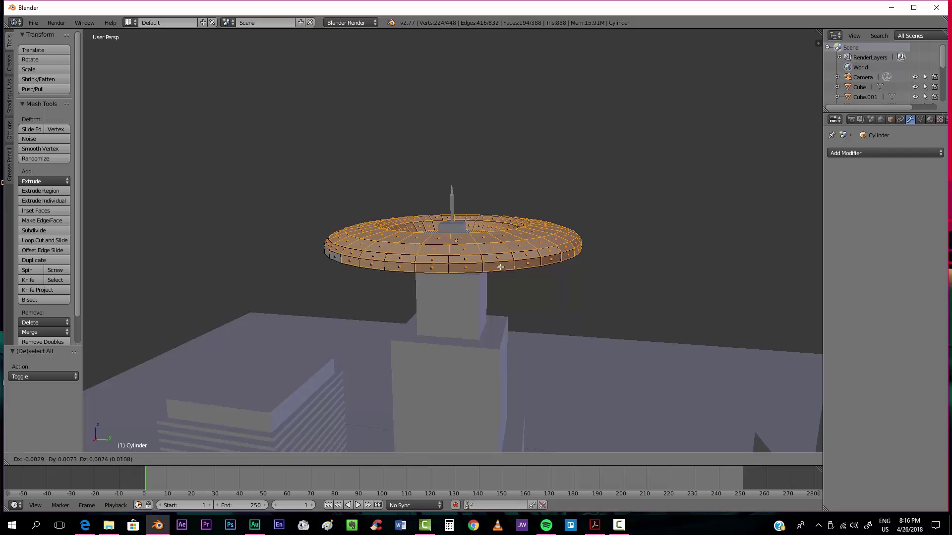
right_click(598, 189)
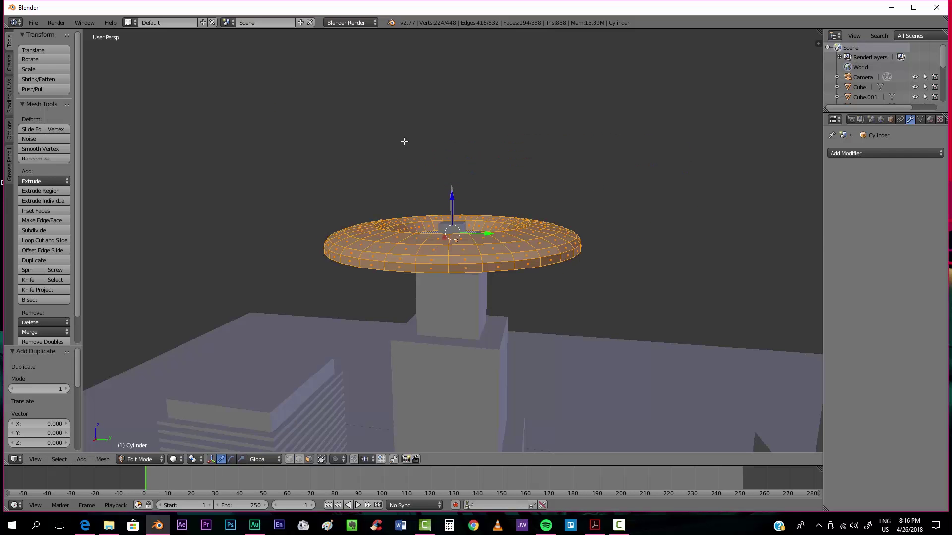
key("g")
right_click(473, 254)
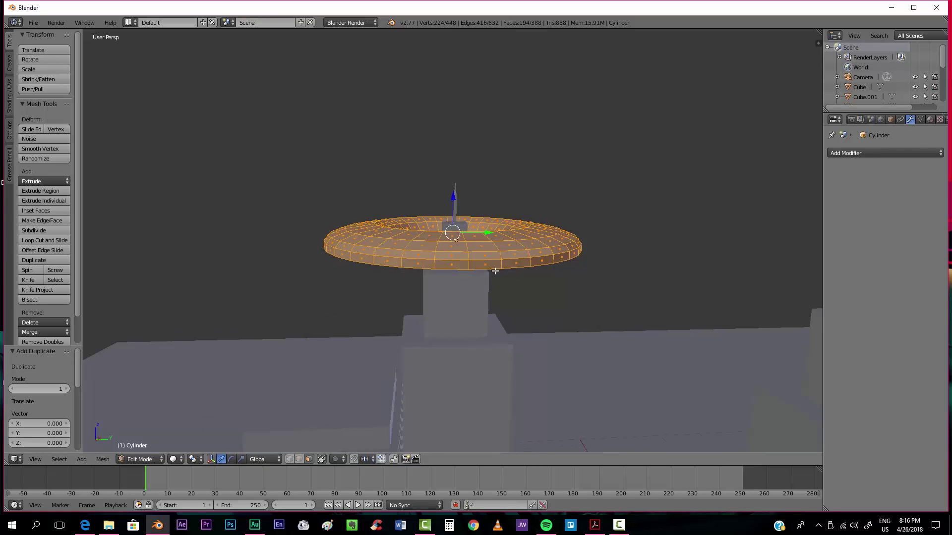
Step: Rotate the duplicated disc mesh by -180° in the front orthographic view so it is upside down
key("KP_1")
key("KP_3")
key("KP_1")
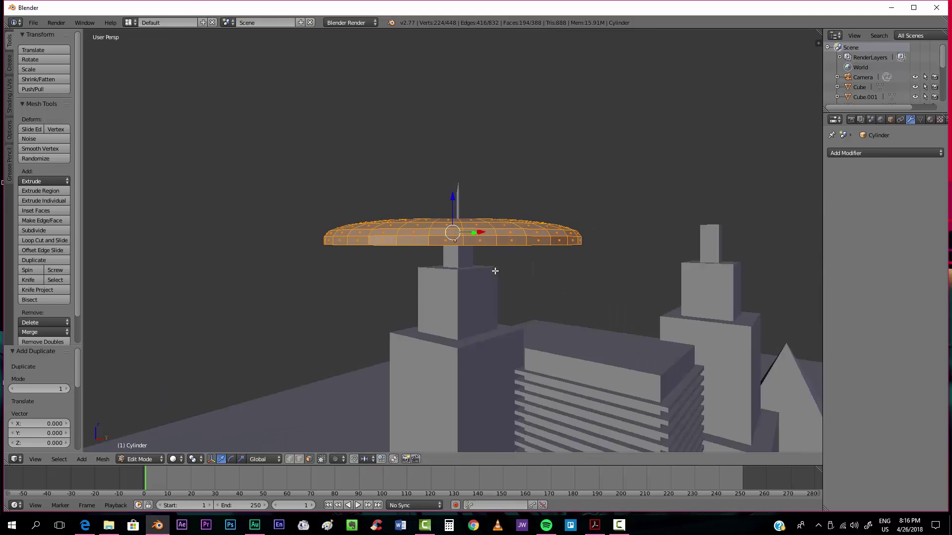
key("KP_3")
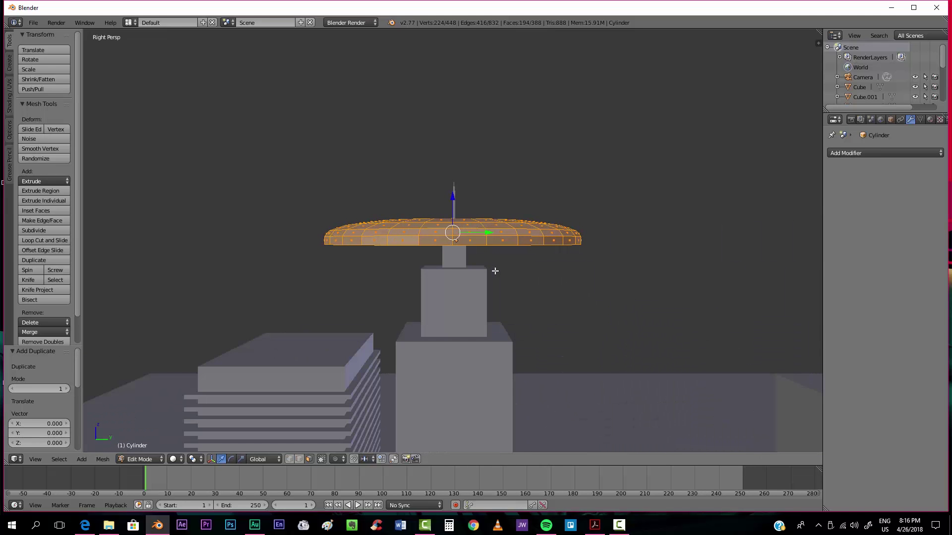
key("KP_7")
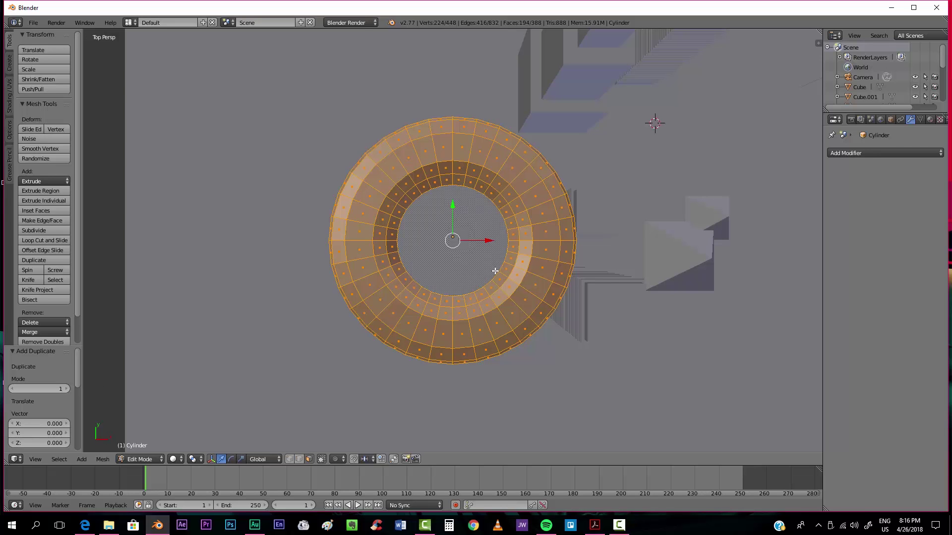
key("KP_1")
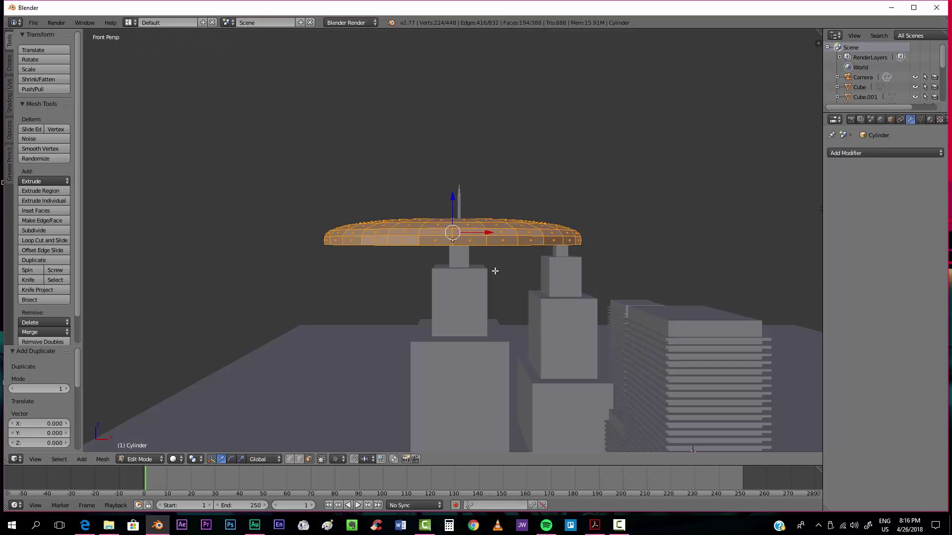
key("KP_5")
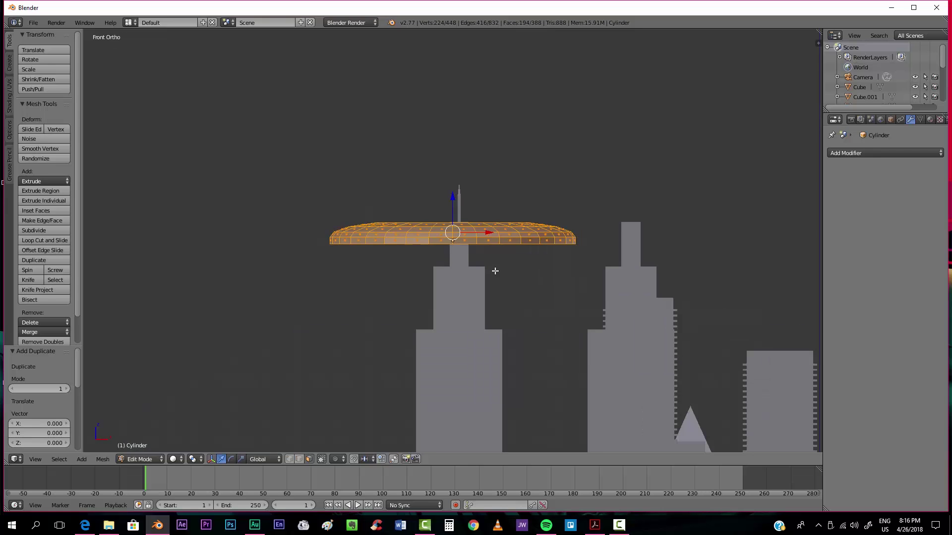
scroll(464, 250, "down", 3)
scroll(449, 296, "up", 4)
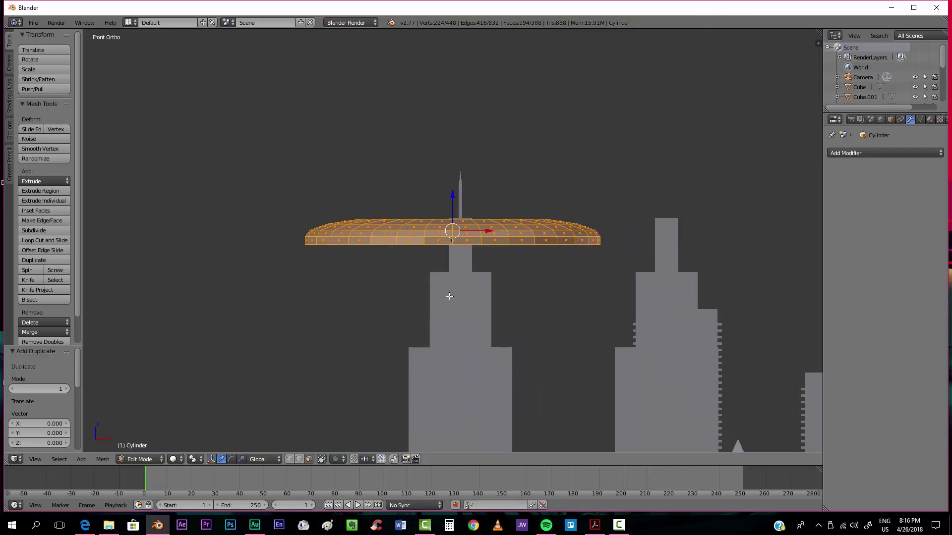
key("r")
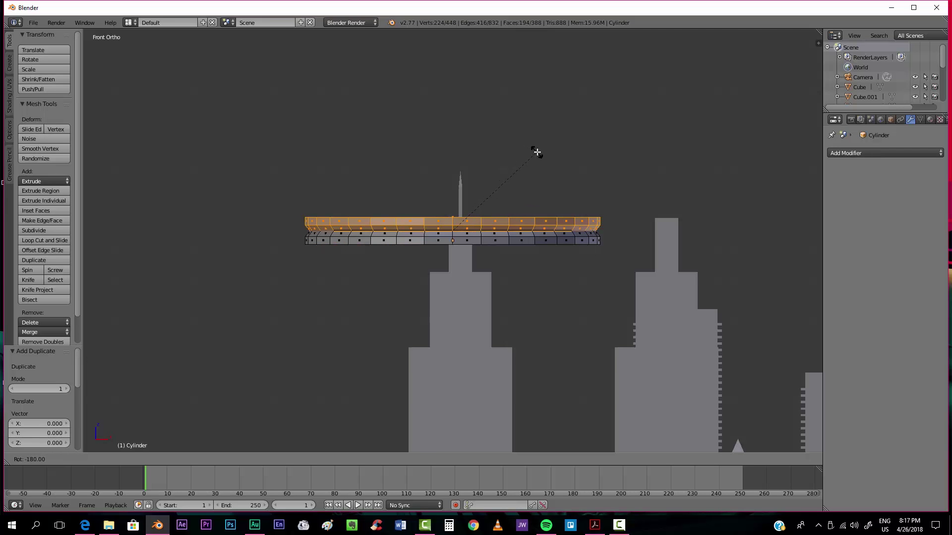
left_click(536, 152)
scroll(505, 209, "up", 6)
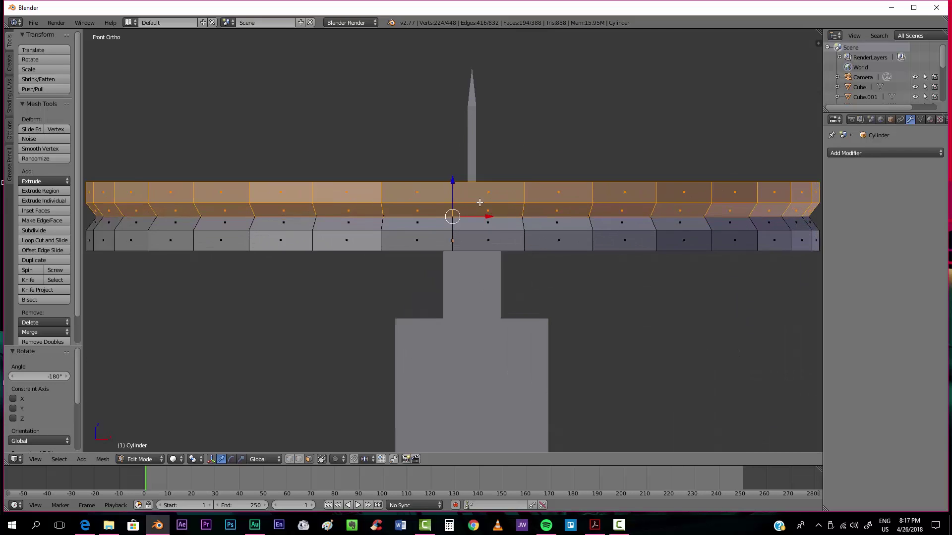
Step: Lower the flipped half 0.354 units along Z, then nudge it about 0.001 further down to meet the upper half's base
key("g")
key("z")
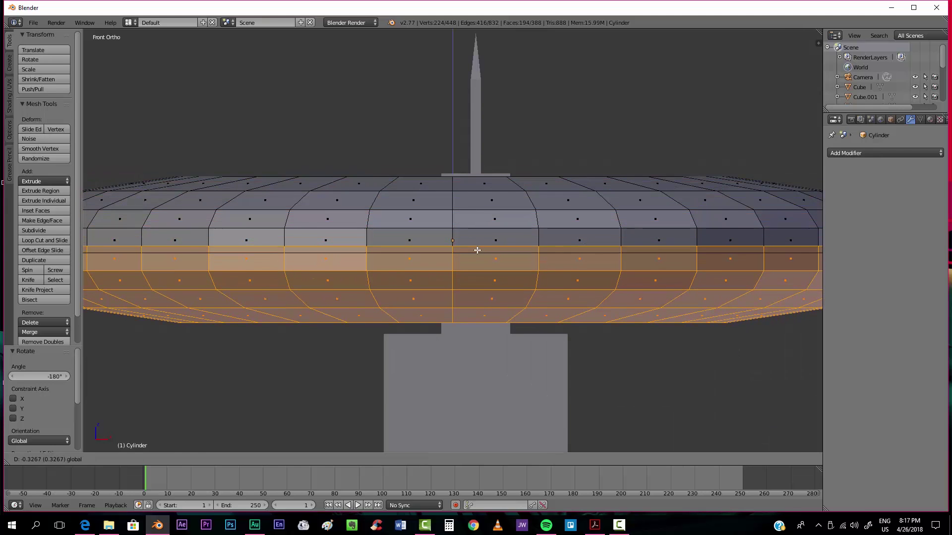
left_click(475, 254)
scroll(466, 276, "up", 8)
scroll(466, 277, "up", 1)
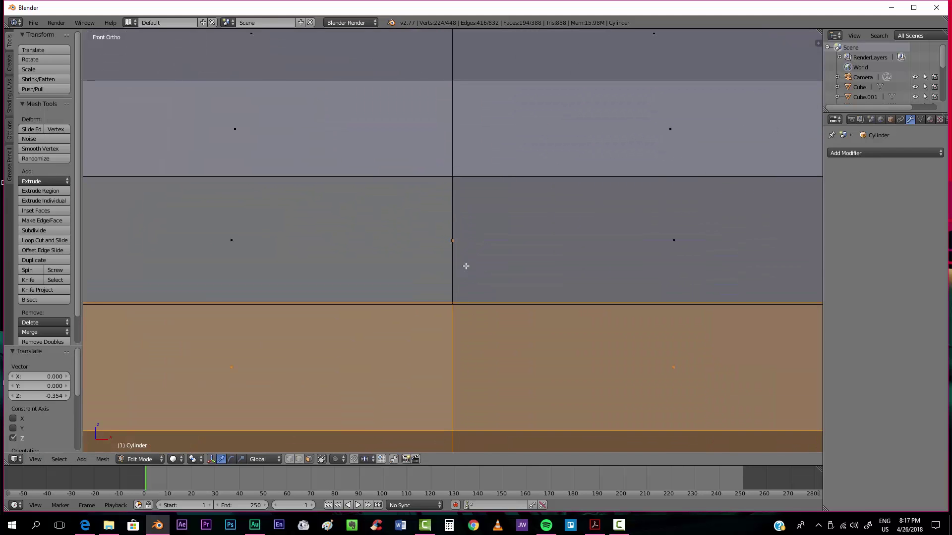
scroll(460, 332, "down", 1)
middle_click_drag(460, 344, 459, 216, "shift")
left_click_drag(452, 303, 452, 303)
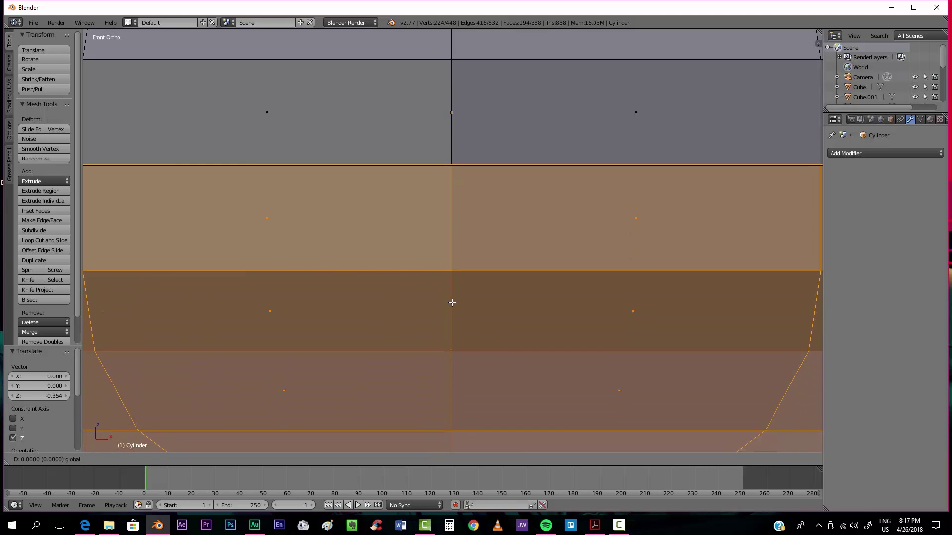
left_click(465, 300)
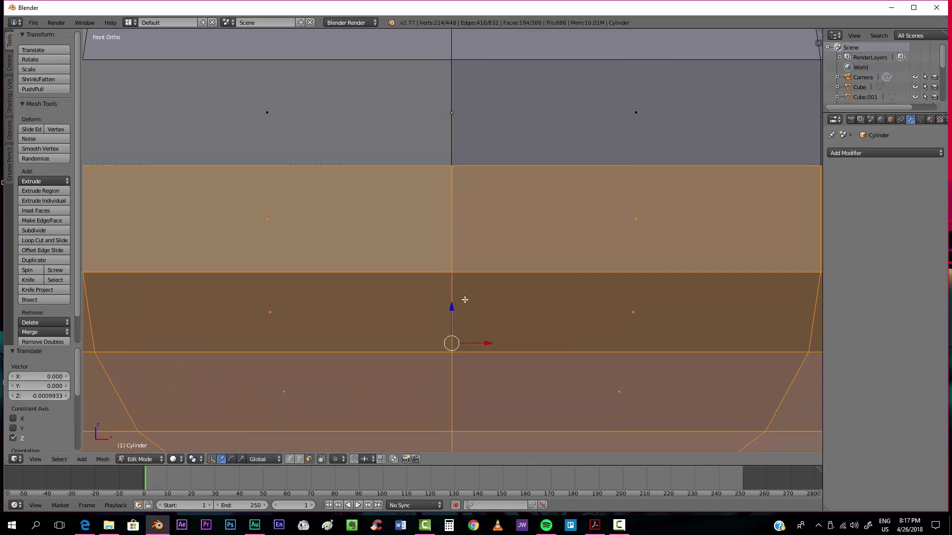
Step: Examine the mirrored disc and the seam between its two halves from several angles
scroll(466, 278, "down", 8)
key("KP_5")
scroll(467, 292, "down", 6)
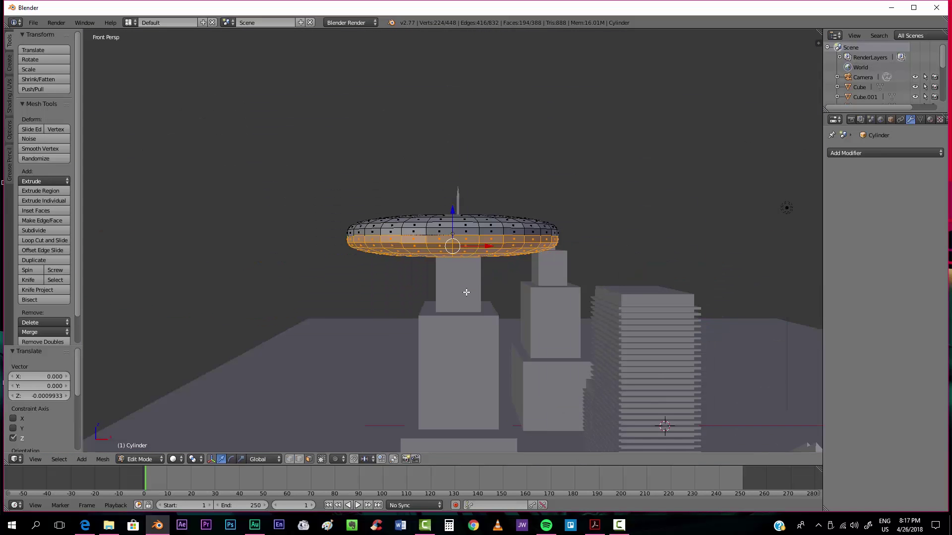
middle_click_drag(544, 259, 494, 285)
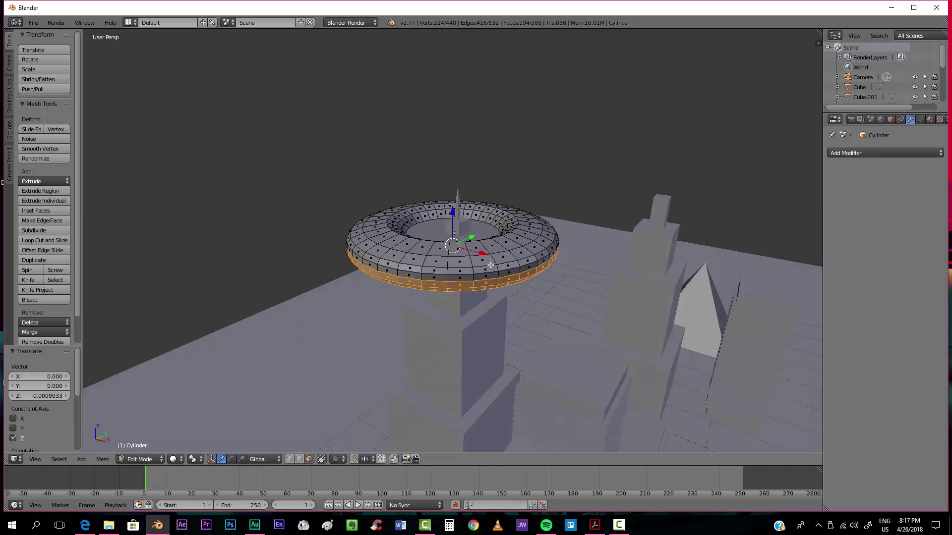
scroll(481, 274, "up", 2)
mouse_move(473, 321)
middle_mouse_down()
mouse_move(476, 308)
mouse_move(448, 307)
mouse_move(464, 305)
middle_mouse_up()
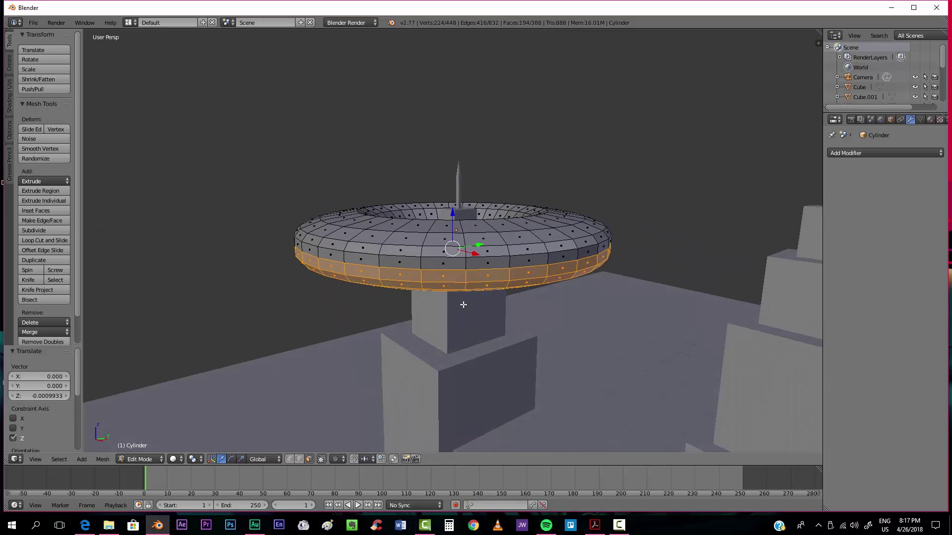
key("KP_5")
key("KP_5")
middle_click_drag(590, 326, 501, 291)
Step: Select both halves of the disc and remove doubles with a merge distance of 0.0001
key("a")
key("a")
scroll(542, 295, "up", 1)
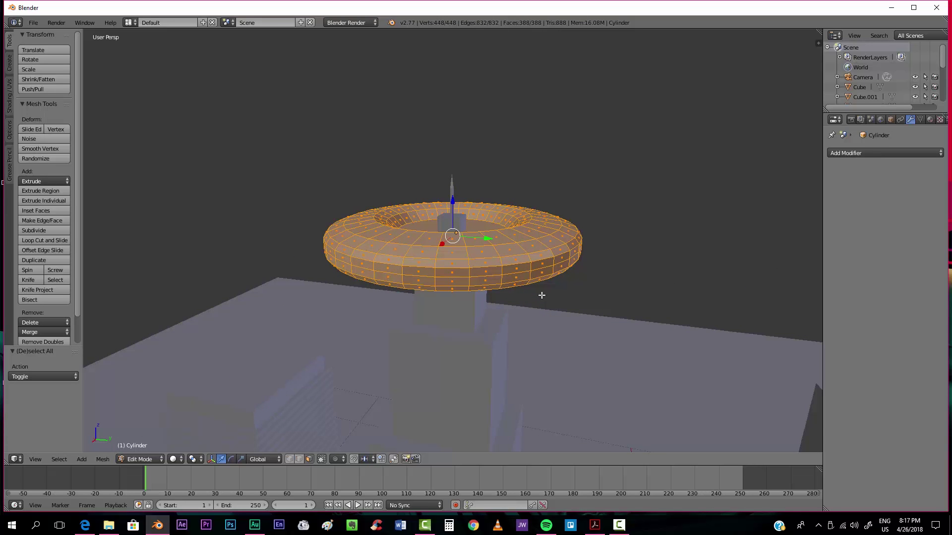
key("w")
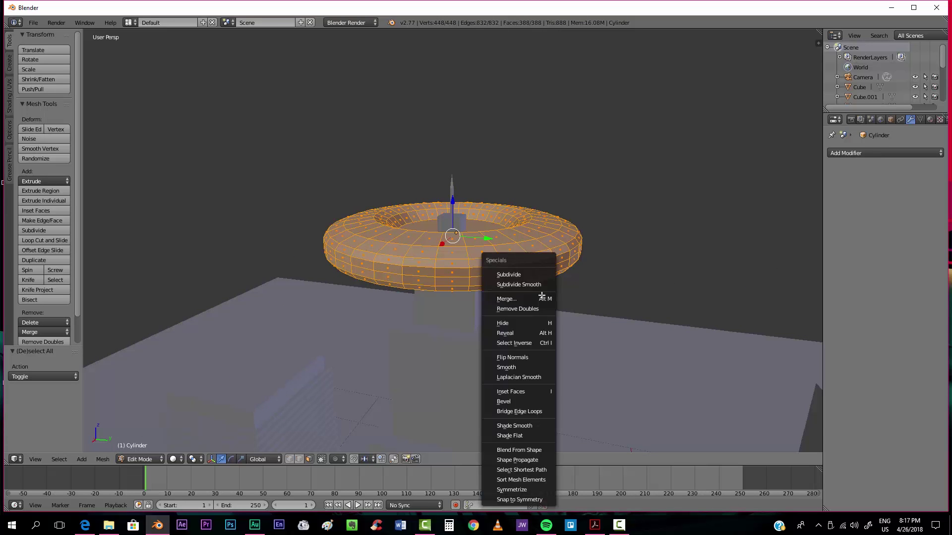
left_click(542, 309)
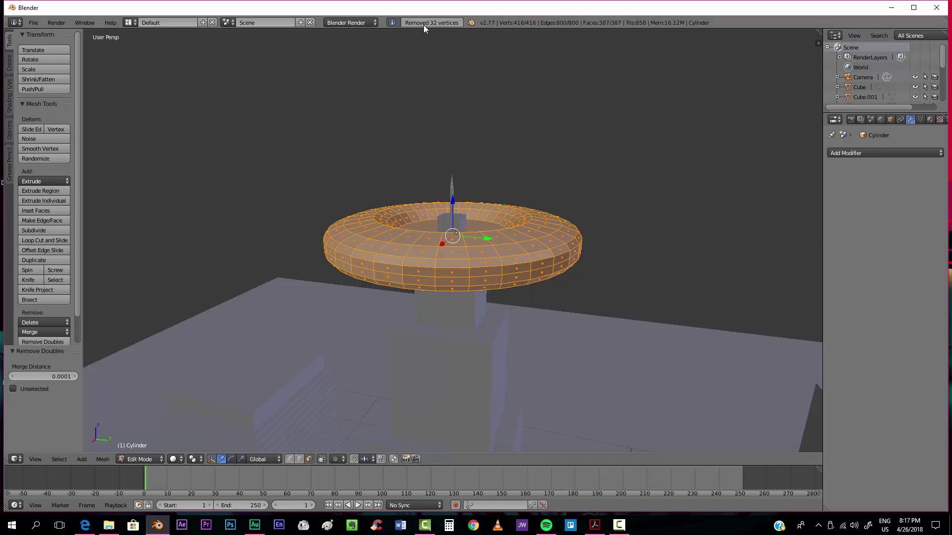
Step: Switch to vertex selection and try moving a single vertex on the disc's side to test the merged seam
scroll(477, 259, "up", 2)
middle_click_drag(472, 293, 465, 284)
left_click(290, 461)
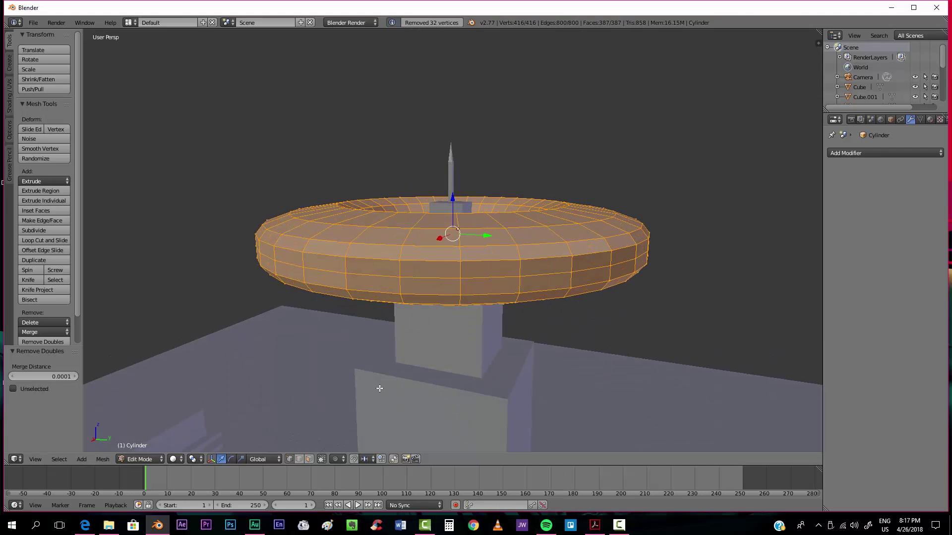
scroll(434, 333, "up", 1)
middle_click_drag(443, 330, 441, 299)
right_click(430, 222)
middle_click_drag(453, 246, 479, 254)
key("g")
right_click(428, 241)
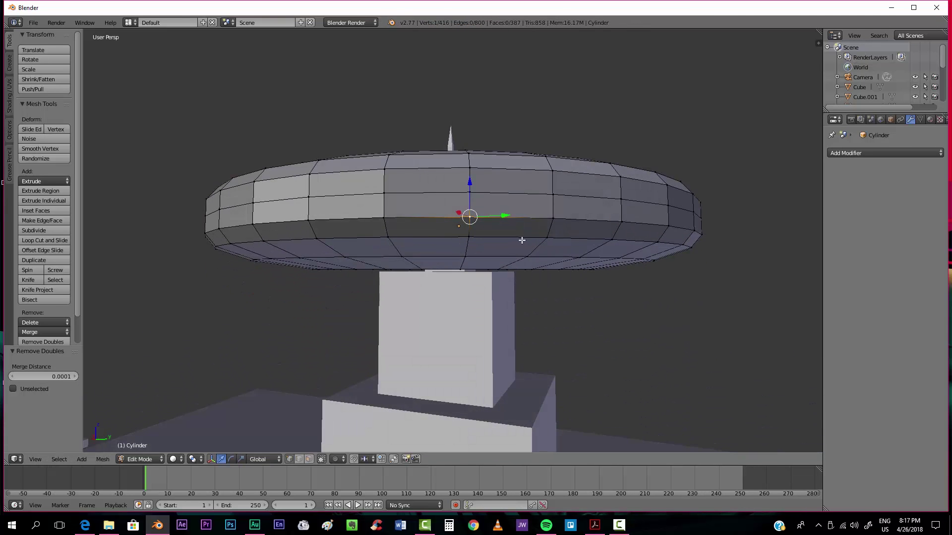
Step: Grow the selection from the side vertex across the disc to check the halves are connected, then deselect and leave mesh editing
scroll(522, 240, "down", 3)
key("ctrl+KP_Add")
key("ctrl+KP_Add")
key("ctrl+KP_Add")
key("ctrl+KP_Add")
key("ctrl+KP_Add")
key("ctrl+KP_Add")
key("ctrl+KP_Add")
key("ctrl+KP_Add")
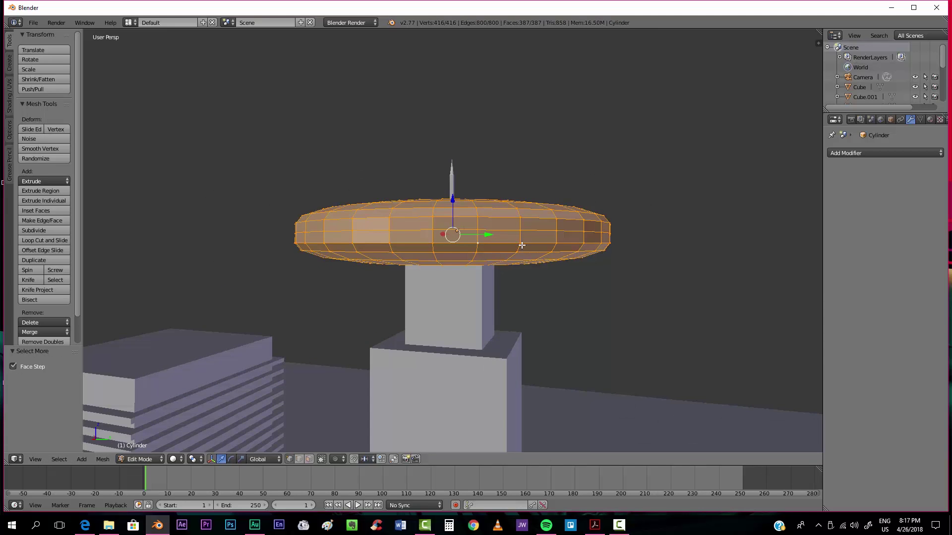
scroll(515, 249, "down", 3)
key("g")
right_click(495, 201)
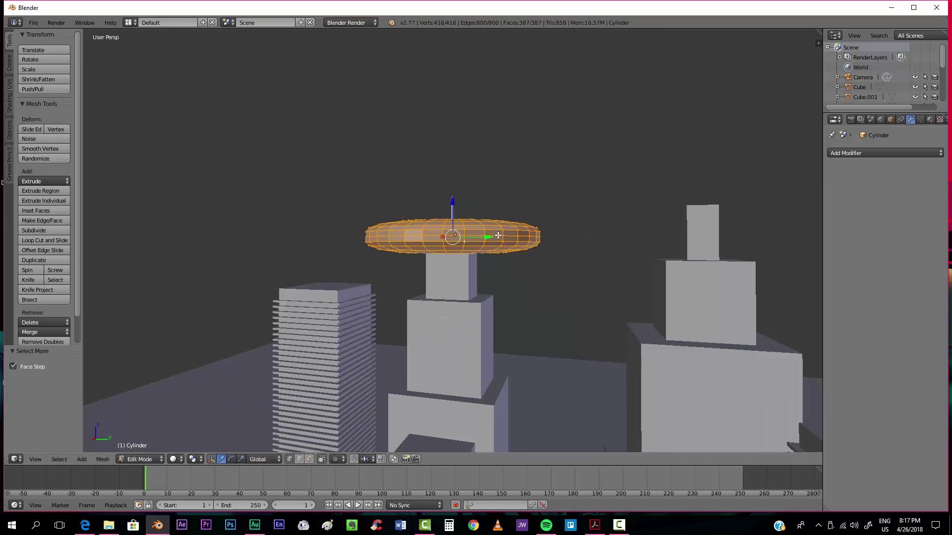
middle_click_drag(498, 235, 510, 263)
key("a")
key("Tab")
Step: Duplicate the stepped tower without a spire, offset the copy 1.948 units along Y, and scale it down
scroll(524, 303, "down", 4)
middle_click_drag(517, 347, 480, 299, "shift")
right_click(457, 275)
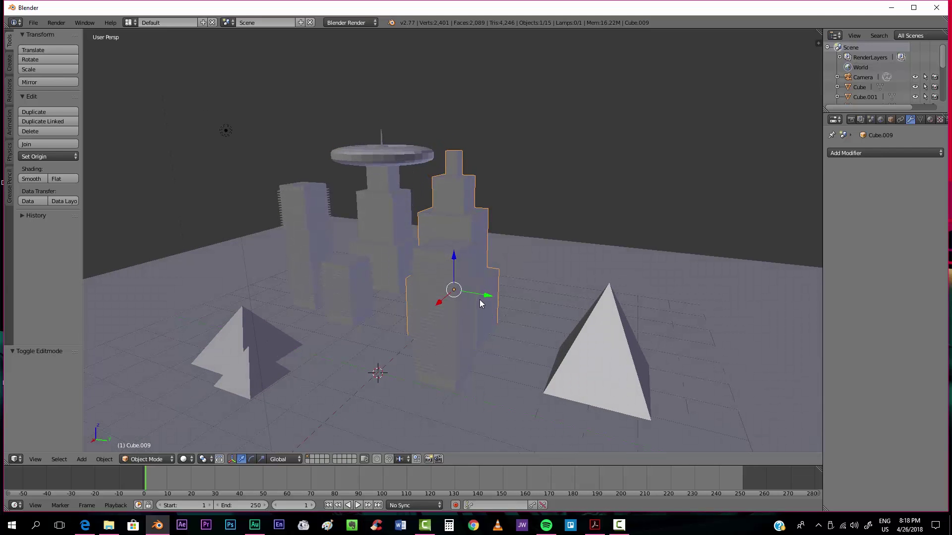
key("shift+d")
left_click(480, 299)
left_click_drag(485, 300, 543, 306)
middle_click_drag(541, 308, 576, 302)
key("s")
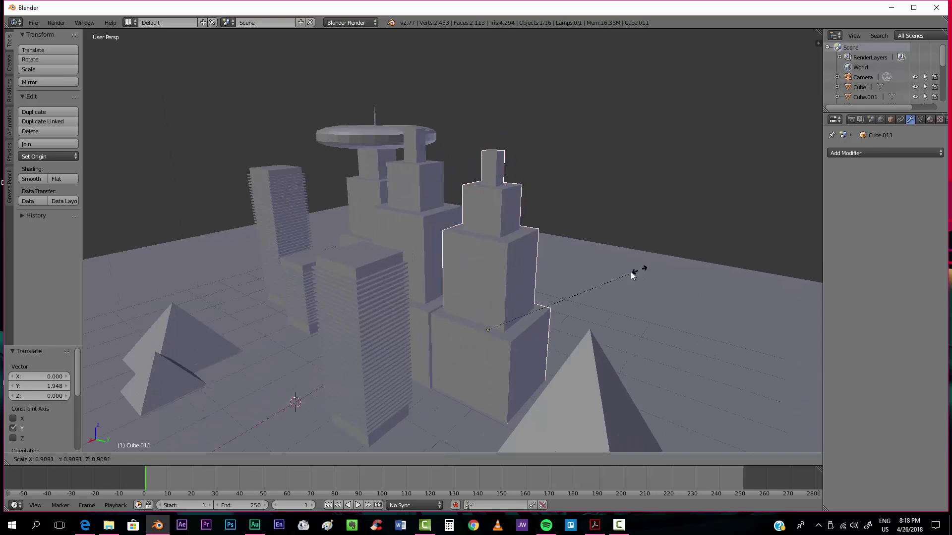
left_click(575, 286)
Step: Delete the vertices of the smaller tower's topmost block, leaving three stacked blocks
scroll(575, 287, "up", 2)
key("Tab")
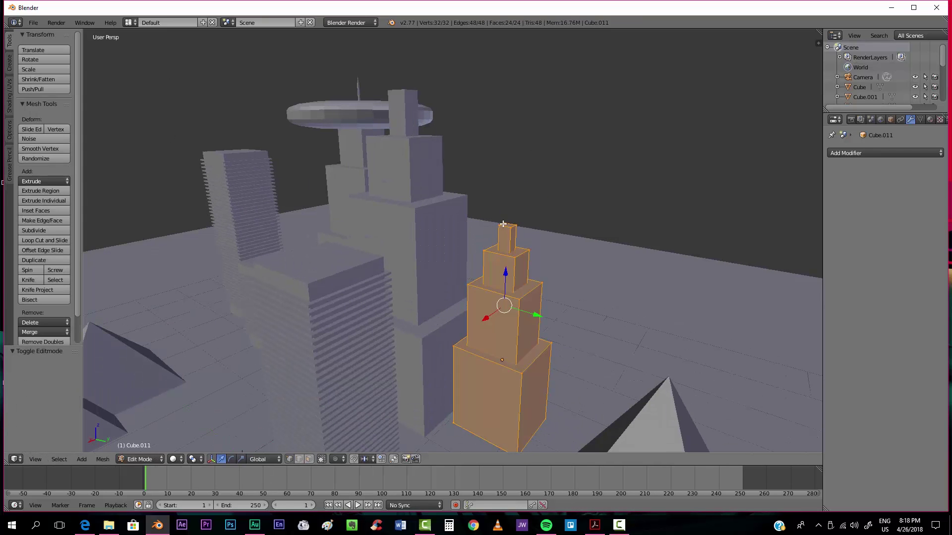
right_click(505, 224)
key("ctrl+KP_Add")
key("ctrl+KP_Add")
key("x")
left_click(553, 245)
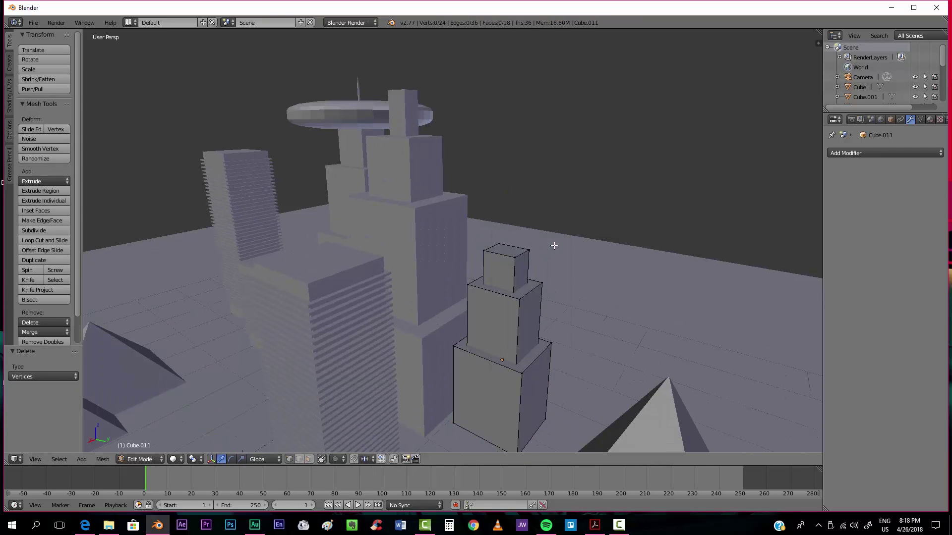
key("Tab")
Step: Position the three-block tower on the ground beside the front slab-ringed tower, with shifts of 2.080 and 0.471 along X and -0.162 along Z
middle_click_drag(521, 328, 522, 261)
left_click_drag(515, 252, 457, 312)
middle_click_drag(456, 312, 492, 284)
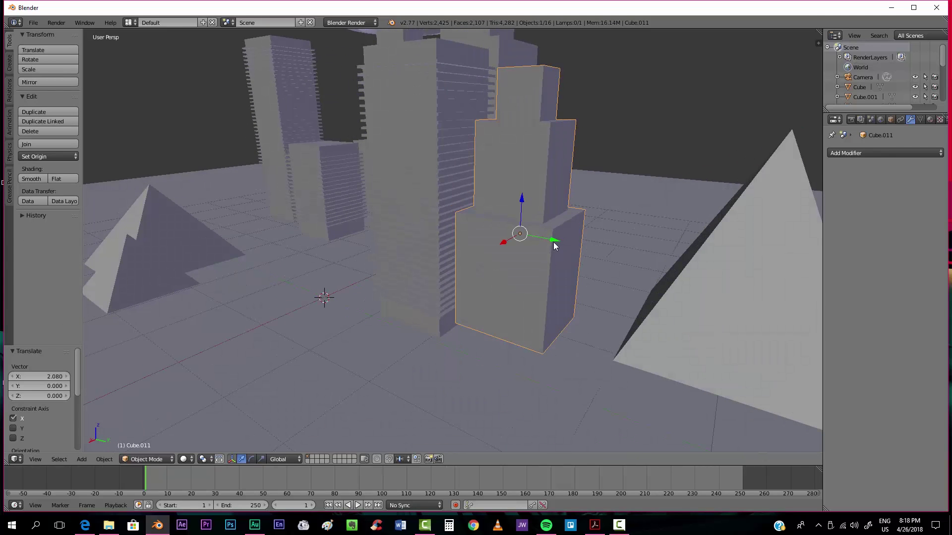
left_click_drag(554, 243, 565, 244)
left_click_drag(532, 200, 537, 216)
middle_click_drag(550, 281, 576, 264)
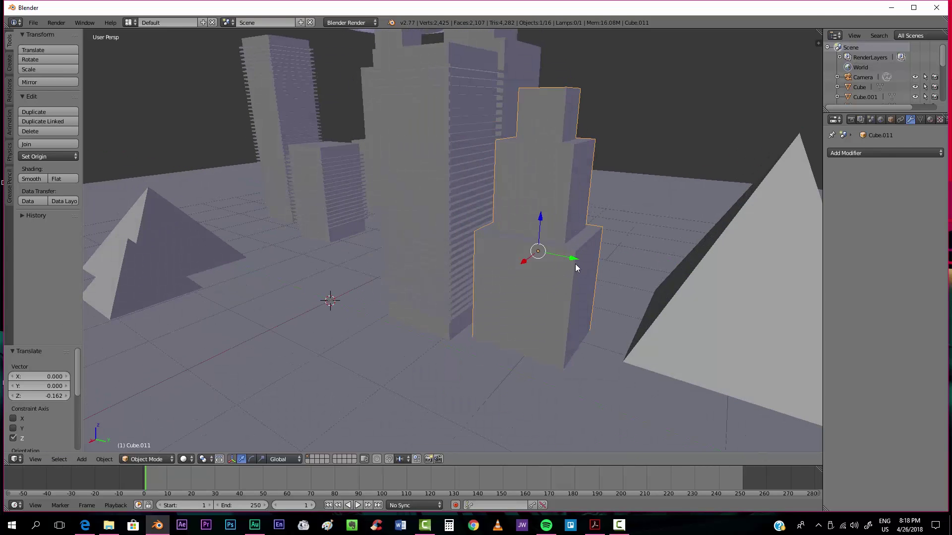
left_click_drag(575, 259, 529, 289)
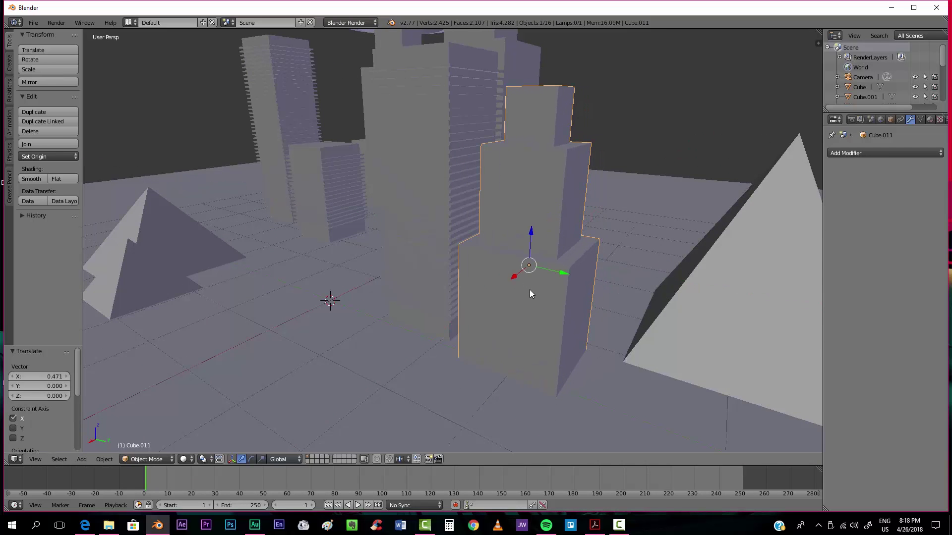
Step: Subdivide the three-block tower's entire mesh with one cut
key("Tab")
key("a")
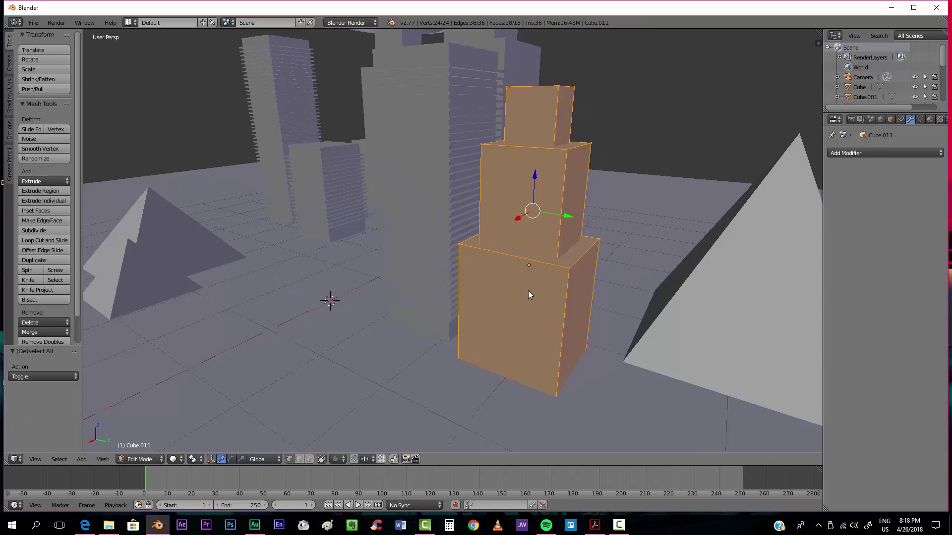
key("w")
left_click(513, 260)
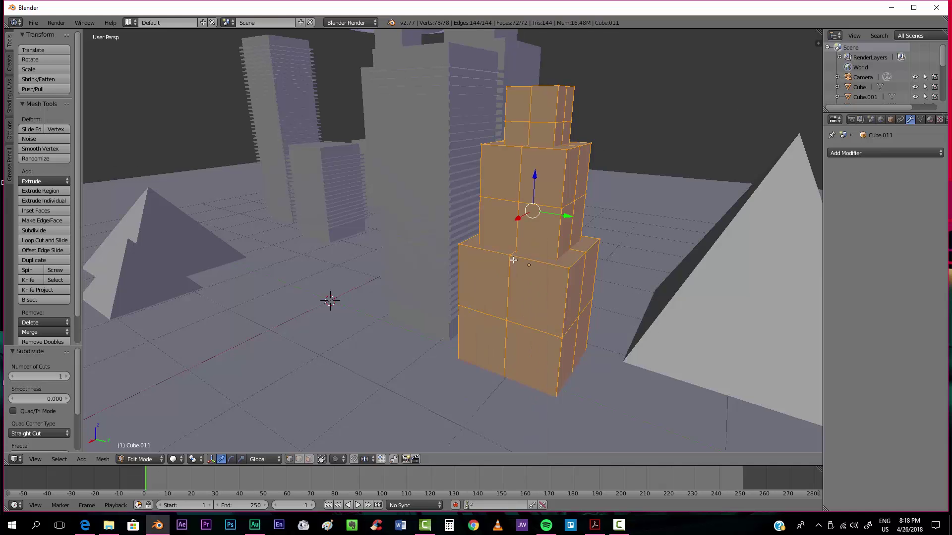
Step: Subdivide the three-block tower's whole mesh a second time and return to Object Mode
key("w")
left_click(513, 260)
middle_click_drag(505, 264, 486, 270)
key("Tab")
key("Tab")
scroll(459, 265, "down", 4)
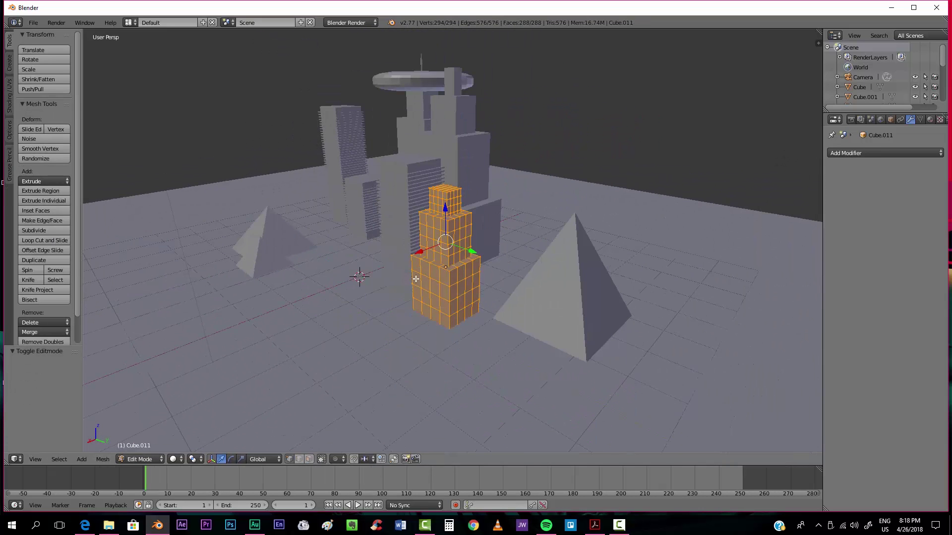
scroll(442, 250, "up", 4)
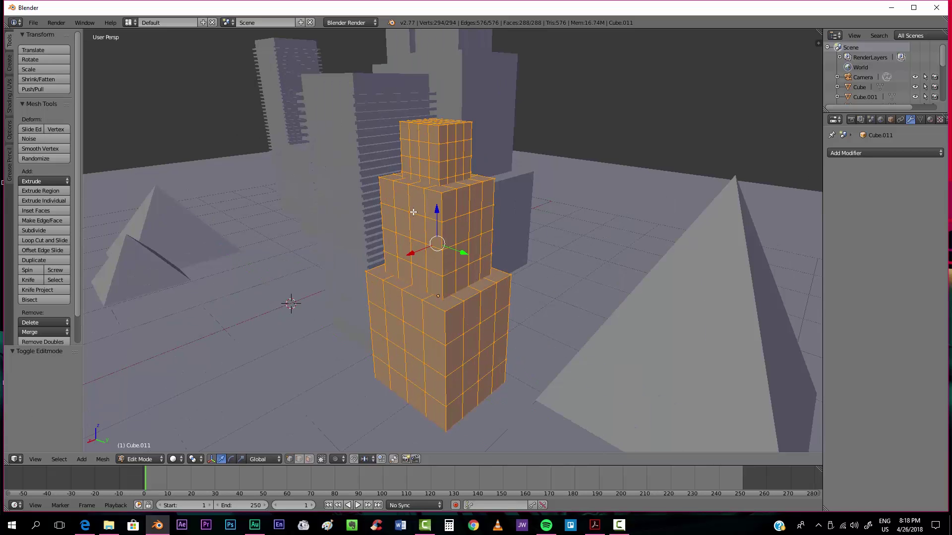
key("Tab")
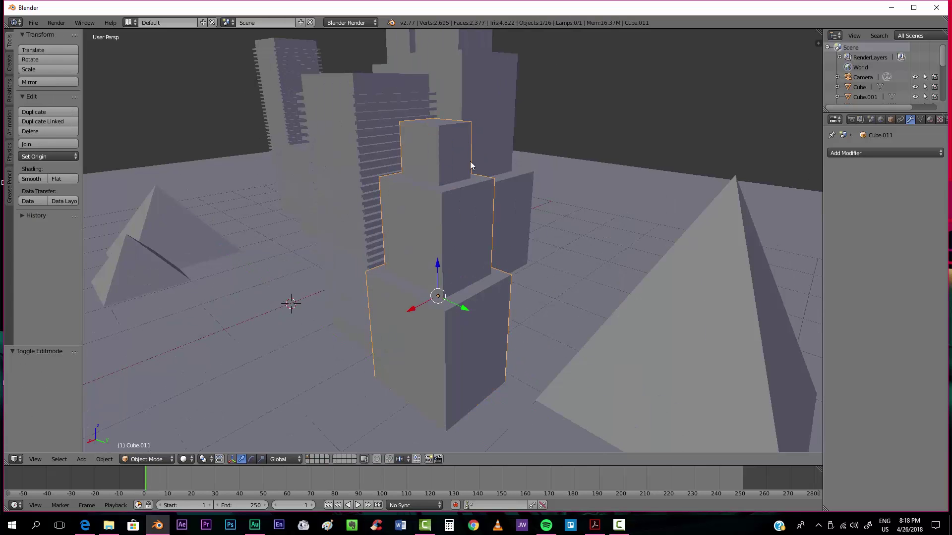
Step: Shift the three-block tower 0.122 units along X
middle_click_drag(470, 161, 410, 248)
key("Tab")
key("Tab")
scroll(393, 219, "down", 2)
left_click_drag(425, 278, 417, 286)
middle_click_drag(365, 268, 418, 291)
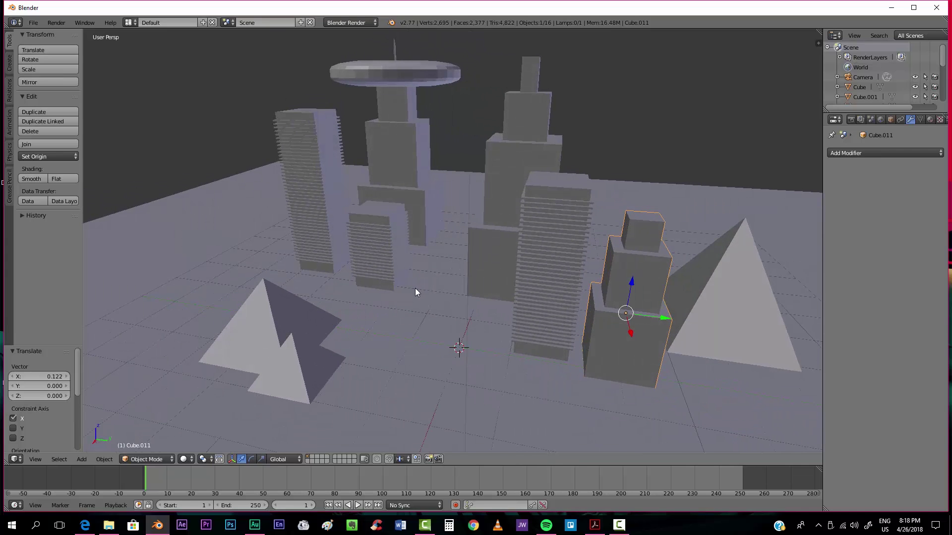
Step: Add a cube and place it on open ground behind the stepped towers, moving it -6.000 units along X and 2.624 along Y
mouse_move(446, 273)
middle_mouse_down()
mouse_move(431, 284)
mouse_move(453, 282)
middle_mouse_up()
key("space")
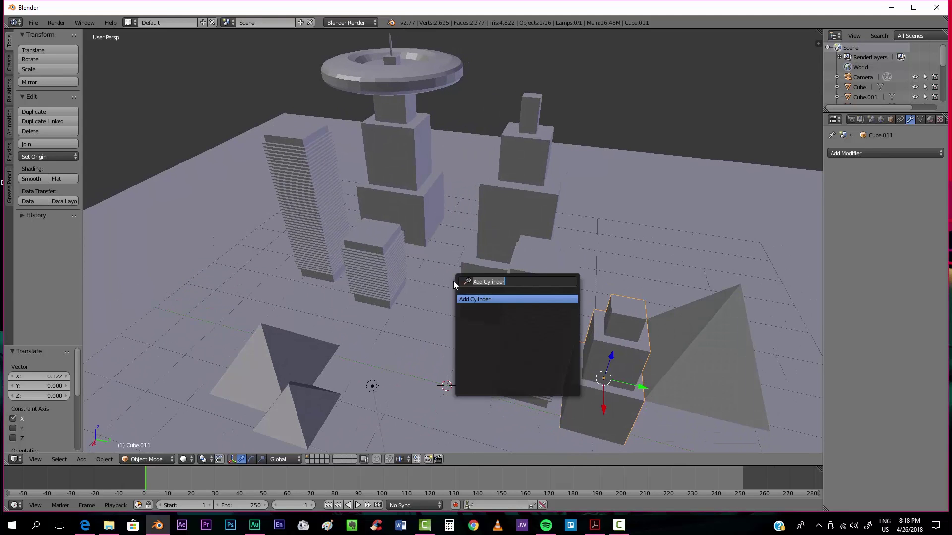
type("add cub")
key("Return")
middle_click_drag(452, 287, 380, 284)
left_click_drag(274, 355, 489, 312, "ctrl")
left_click_drag(524, 277, 590, 320)
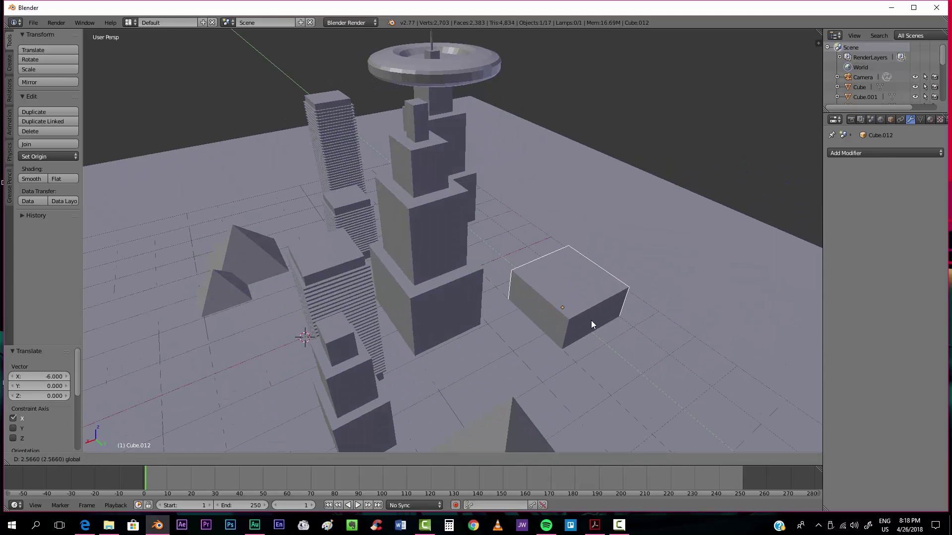
scroll(591, 320, "up", 2)
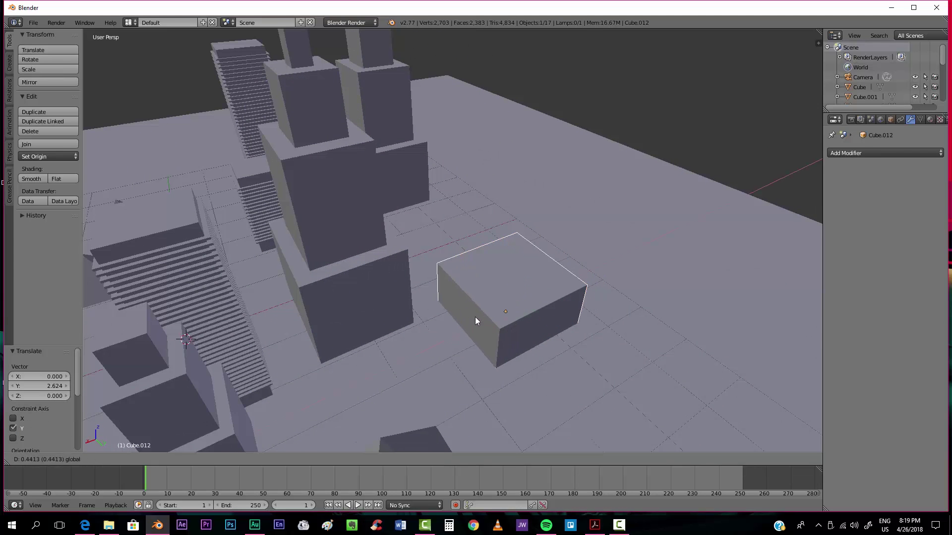
Step: Scale the new cube's mesh to 0.568, with an additional scale of 1.313 along Z
key("Tab")
key("s")
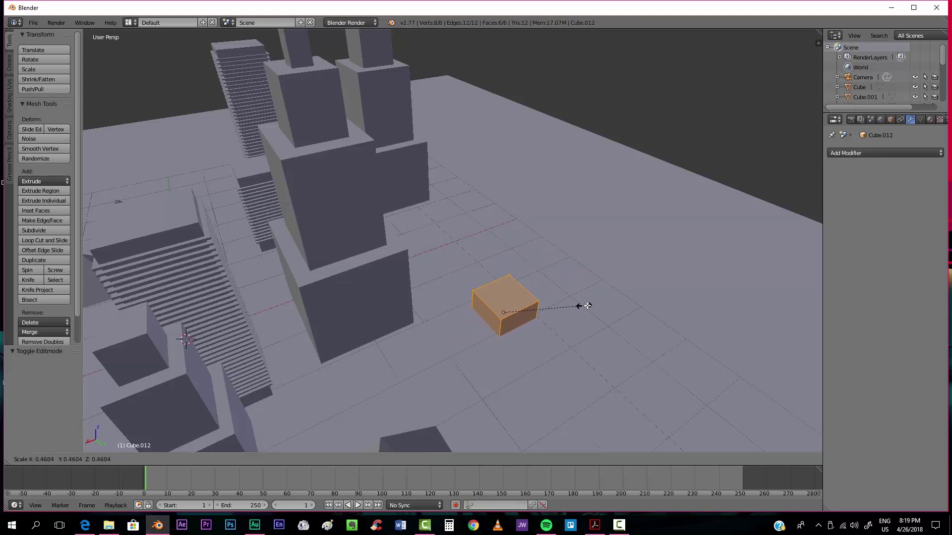
left_click(606, 304)
key("s")
key("z")
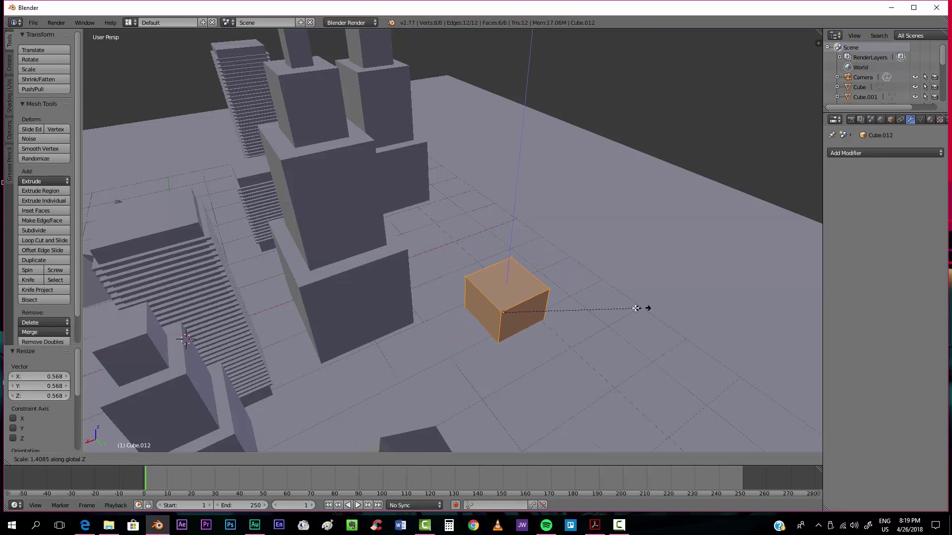
left_click(642, 308)
Step: Select the cube's top face in face select mode and extrude it 1 unit upward
scroll(535, 300, "up", 3)
middle_click_drag(535, 301, 475, 293, "shift")
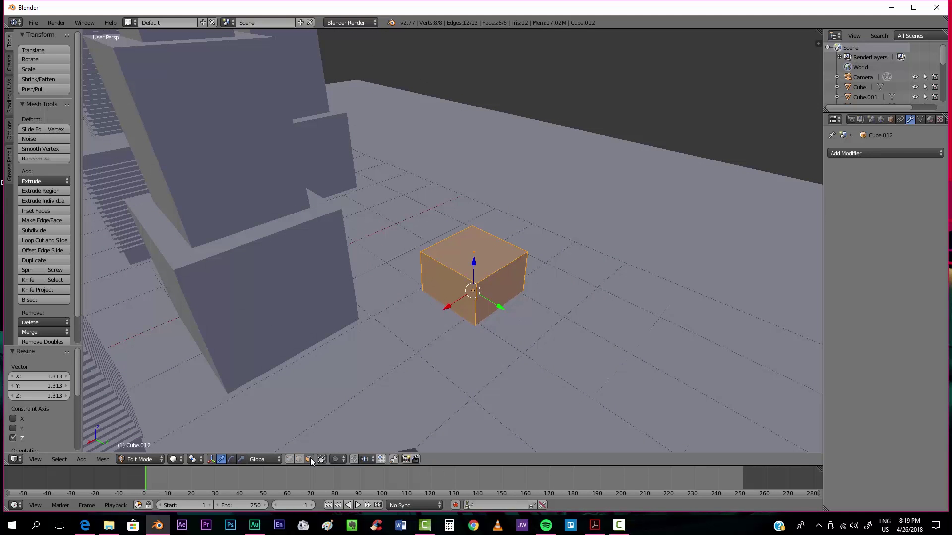
right_click(487, 253)
middle_click_drag(484, 270, 486, 263)
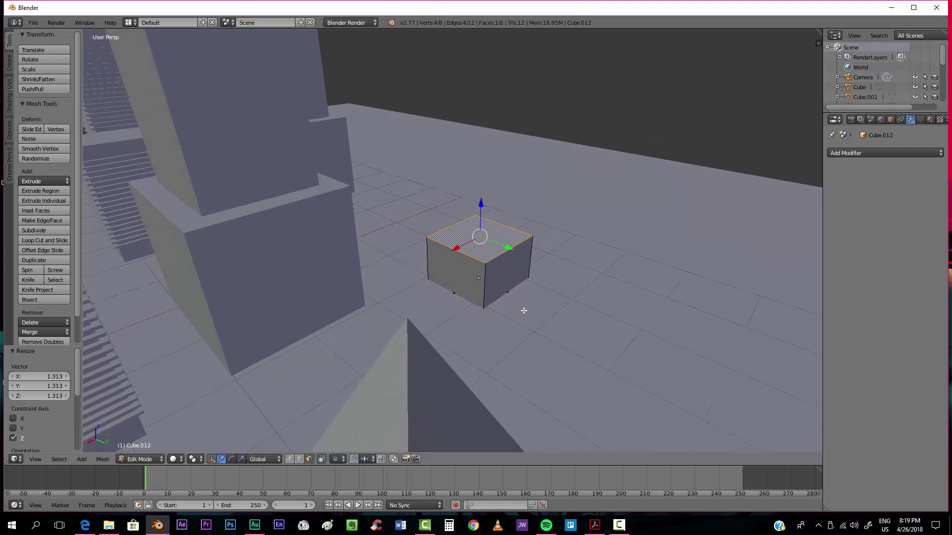
key("e")
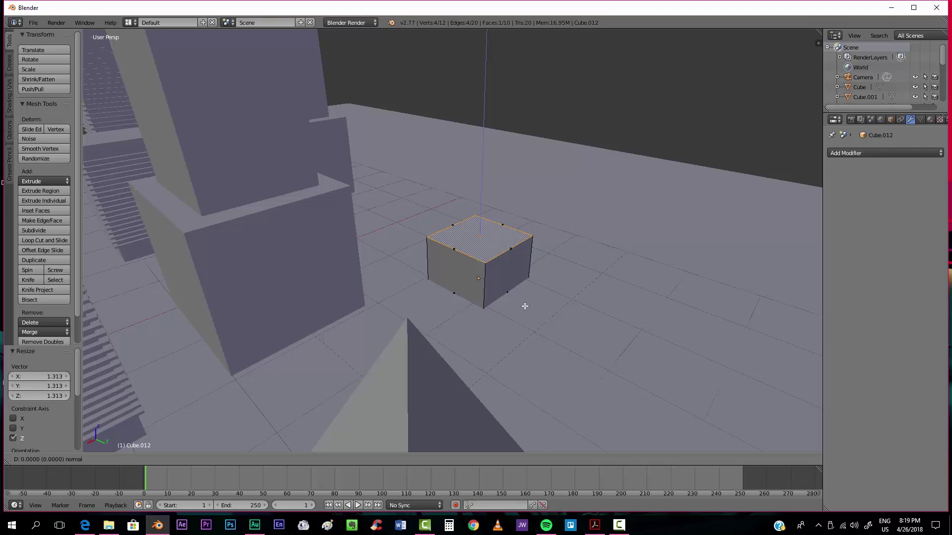
key("1")
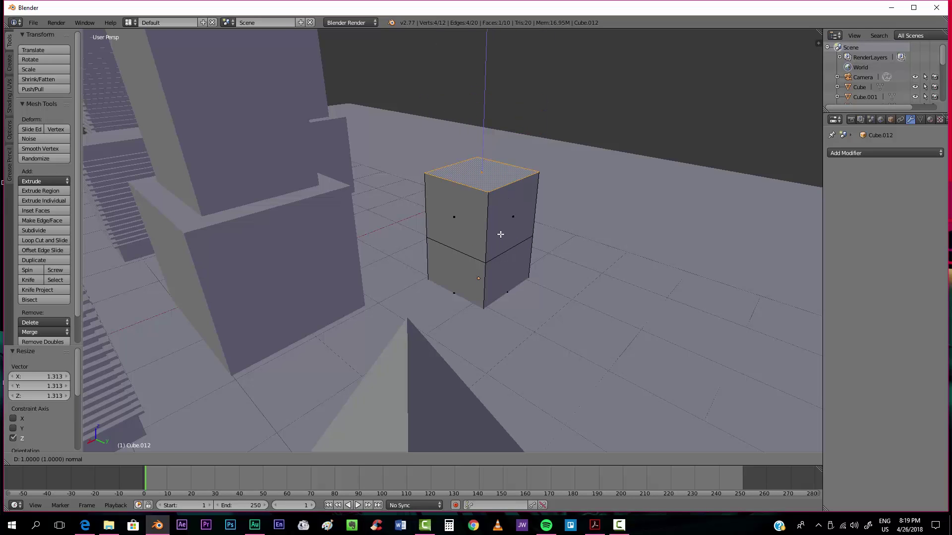
key("Return")
Step: Extrude the column's top face upward twice more, 1 unit each time
middle_click_drag(502, 234, 482, 285)
key("e")
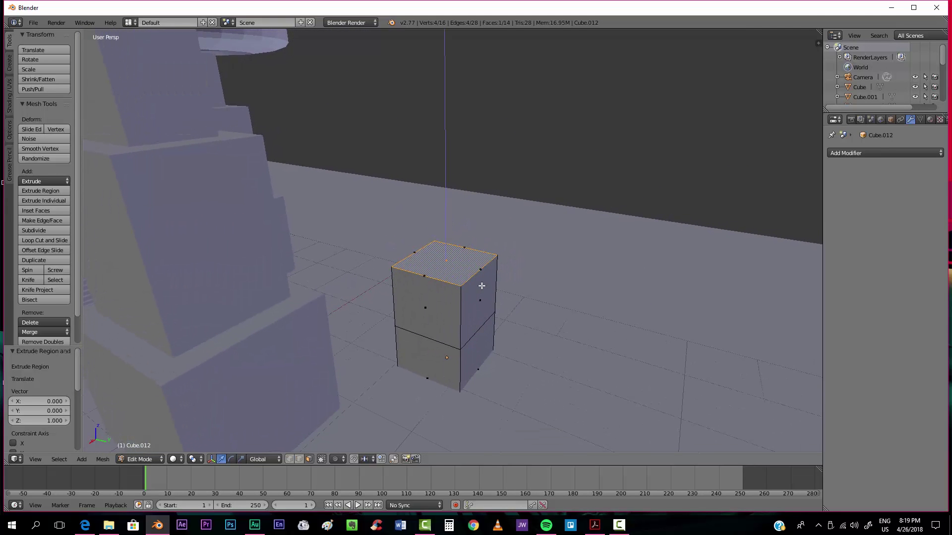
key("1")
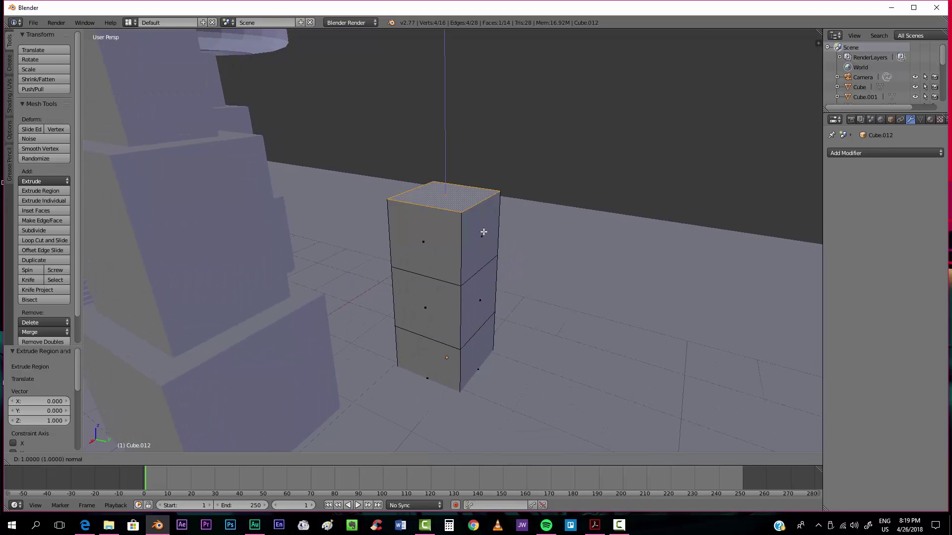
key("Return")
key("e")
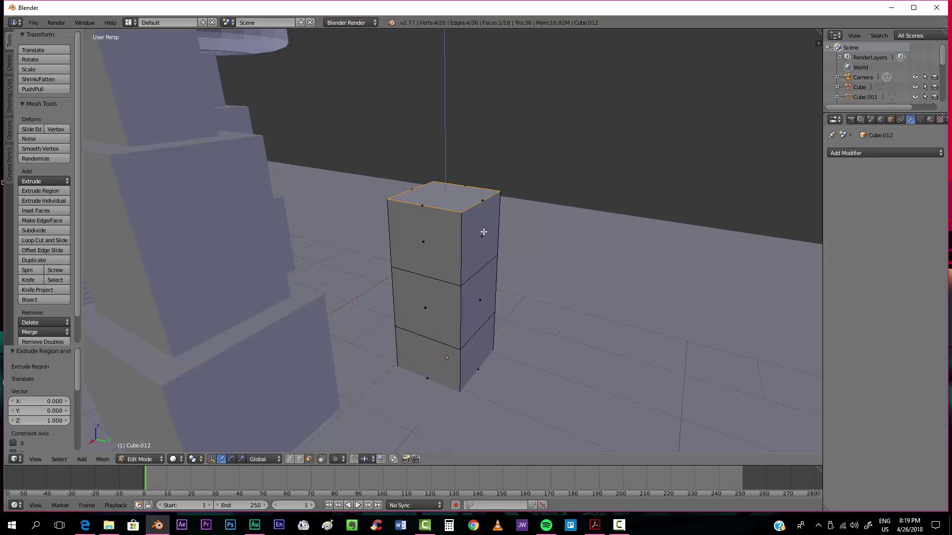
key("1")
key("Return")
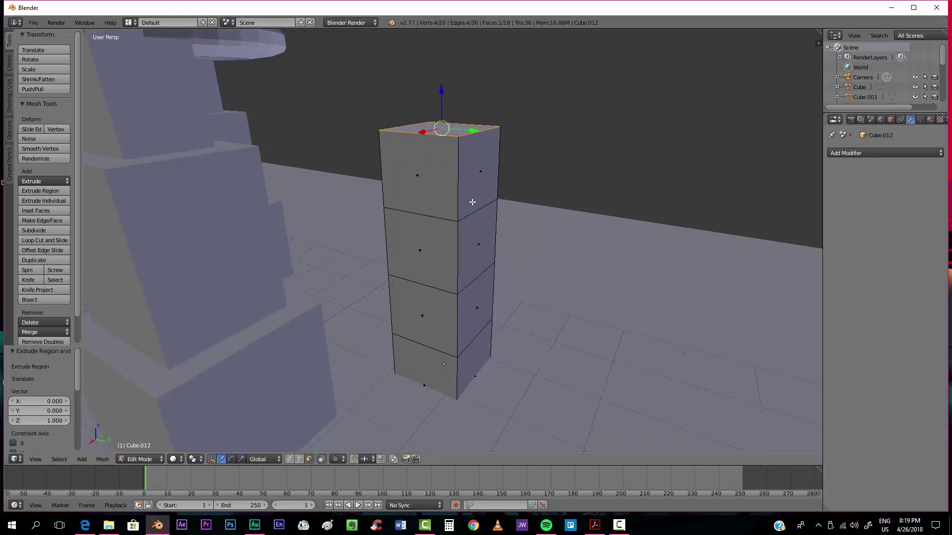
Step: Extrude the column's top face in place, scale it outward, and raise it 0.090 units to form a flared rim
scroll(471, 203, "up", 4)
key("e")
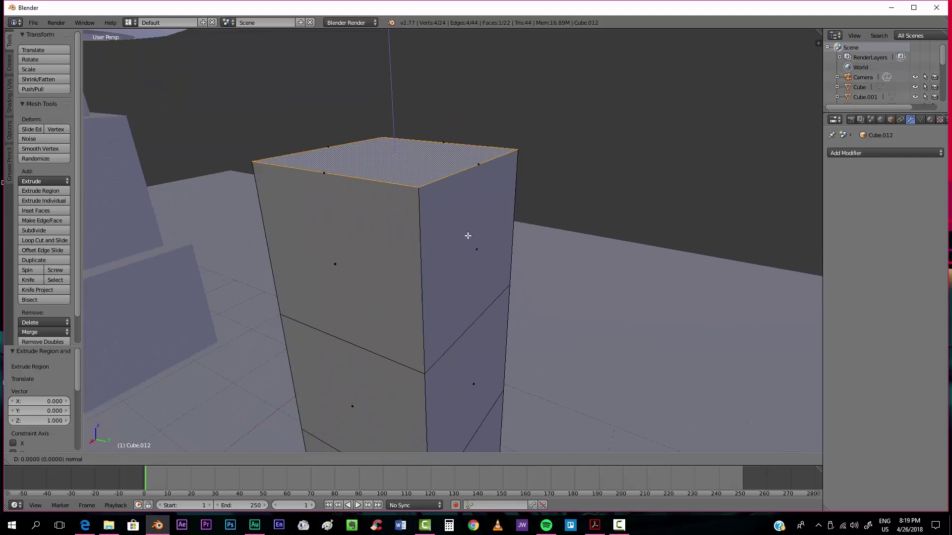
right_click(468, 234)
middle_click_drag(431, 212, 476, 158)
key("s")
left_click(481, 243)
left_click_drag(493, 135, 502, 123)
scroll(492, 142, "up", 2)
middle_click_drag(492, 141, 476, 149)
Step: Extrude the rim up into a thin band, extrude 0.066 units more, and scale that top face to 0.587 to finish the ledge
key("KP_3")
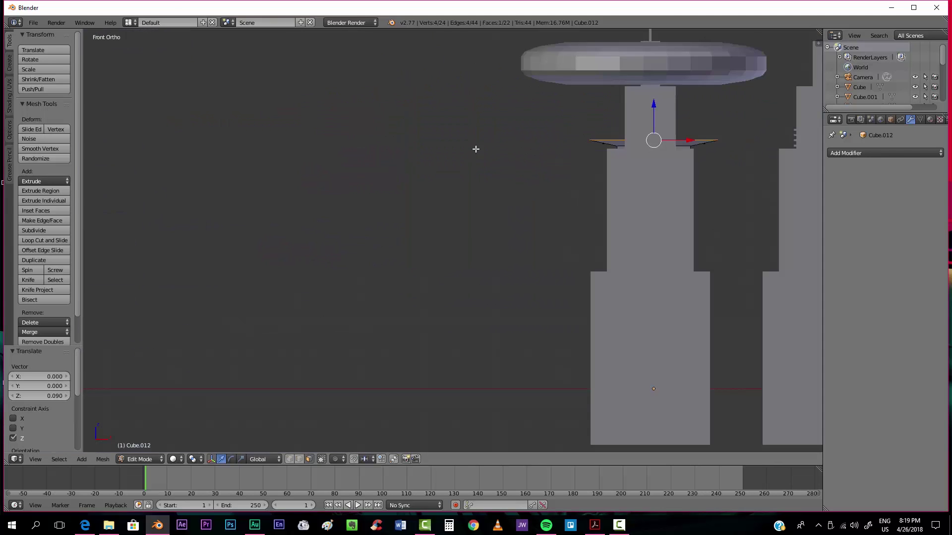
key("ctrl+KP_6")
key("ctrl+KP_6")
key("KP_1")
key("KP_3")
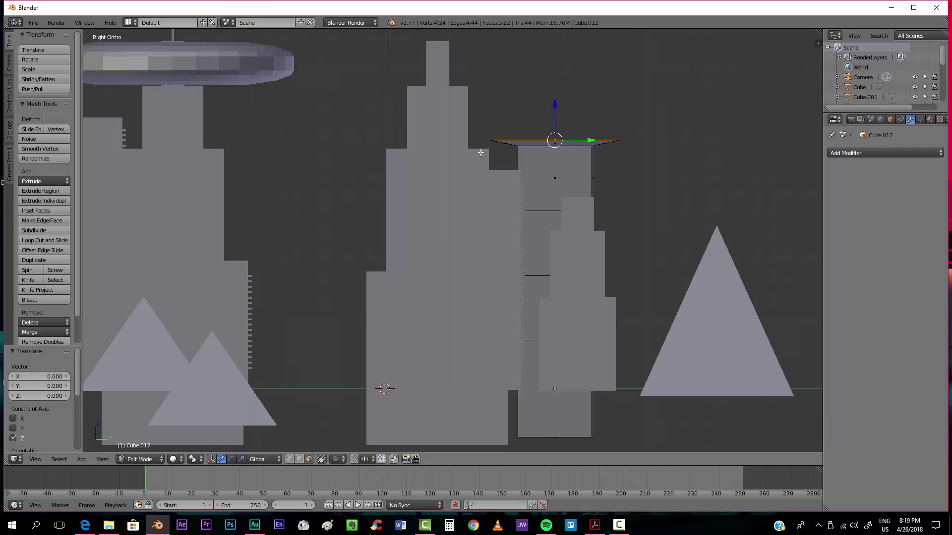
scroll(490, 173, "up", 7)
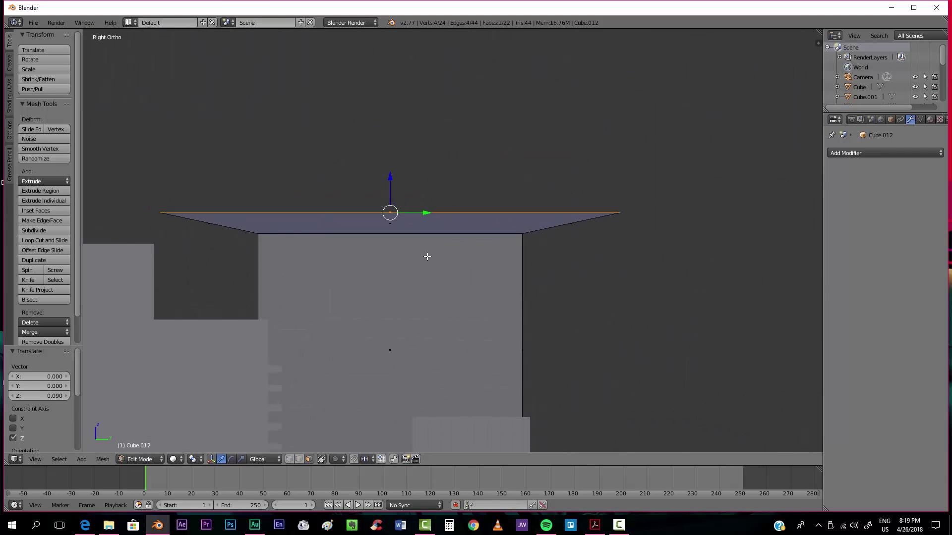
key("e")
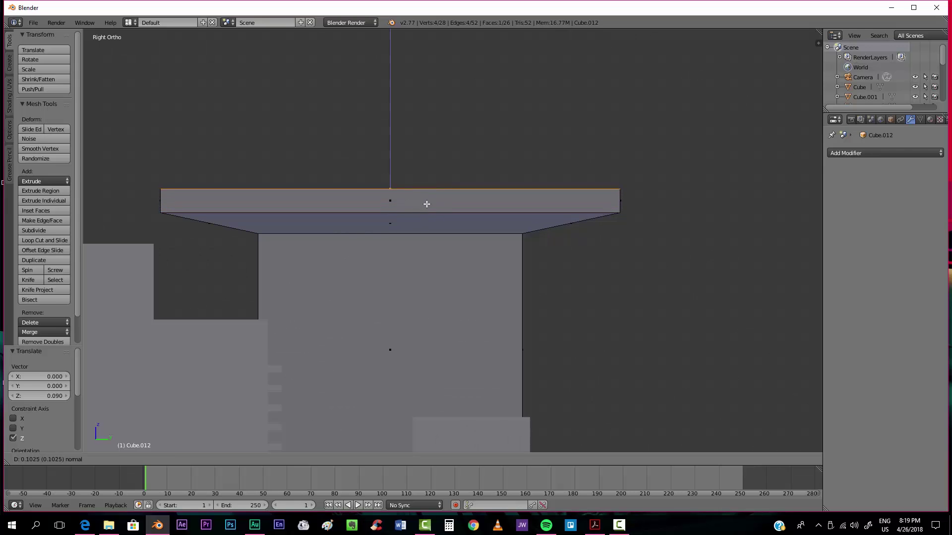
left_click(428, 196)
key("e")
left_click(433, 184)
key("s")
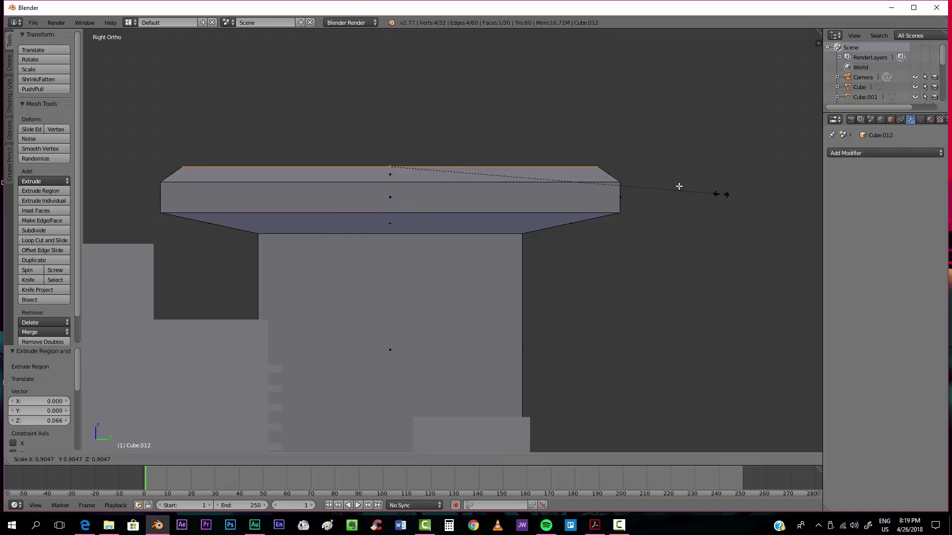
left_click(604, 184)
Step: Extrude the face on top of the ledge upward into two stacked 1-unit sections
scroll(605, 184, "down", 4)
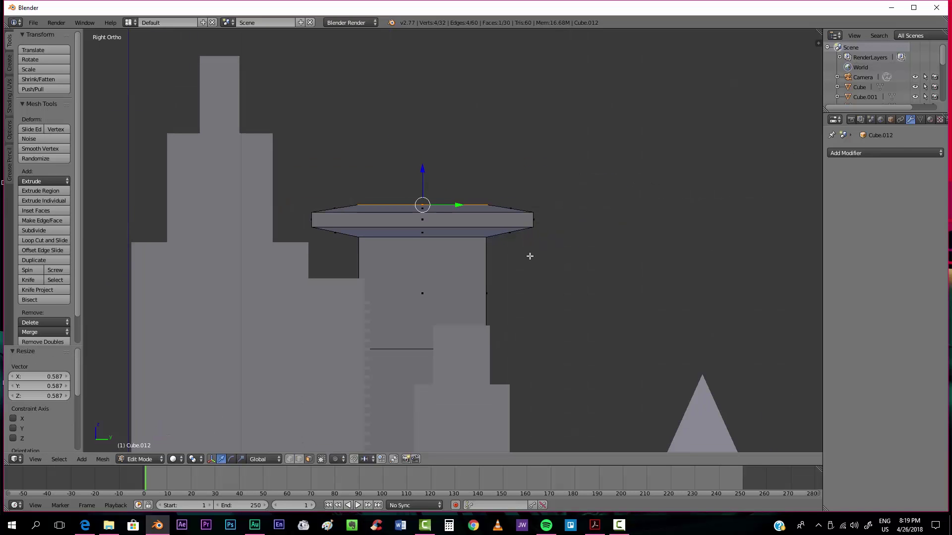
key("e")
right_click(521, 212)
middle_click_drag(520, 213, 502, 297)
scroll(483, 281, "up", 2)
scroll(441, 299, "down", 6)
scroll(503, 297, "up", 1)
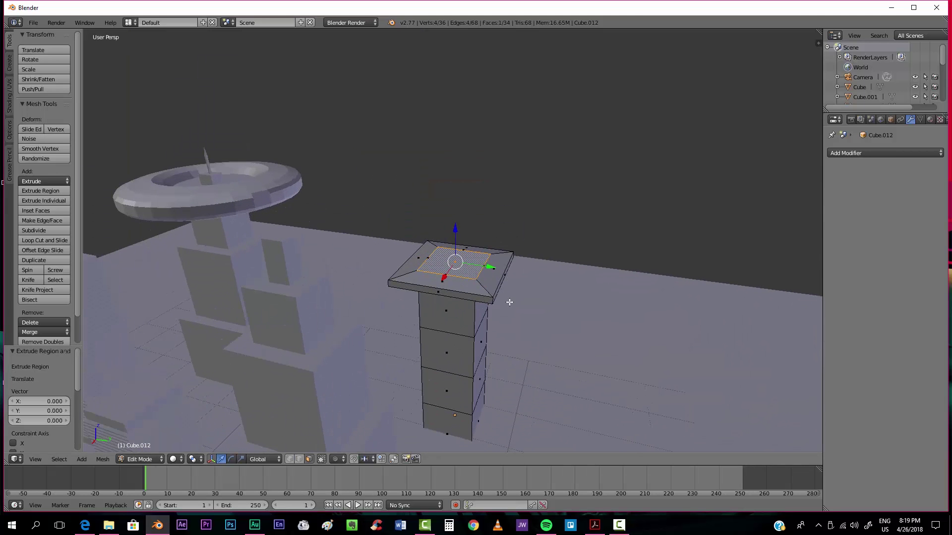
key("g")
key("z")
left_click(510, 266, "ctrl")
key("e")
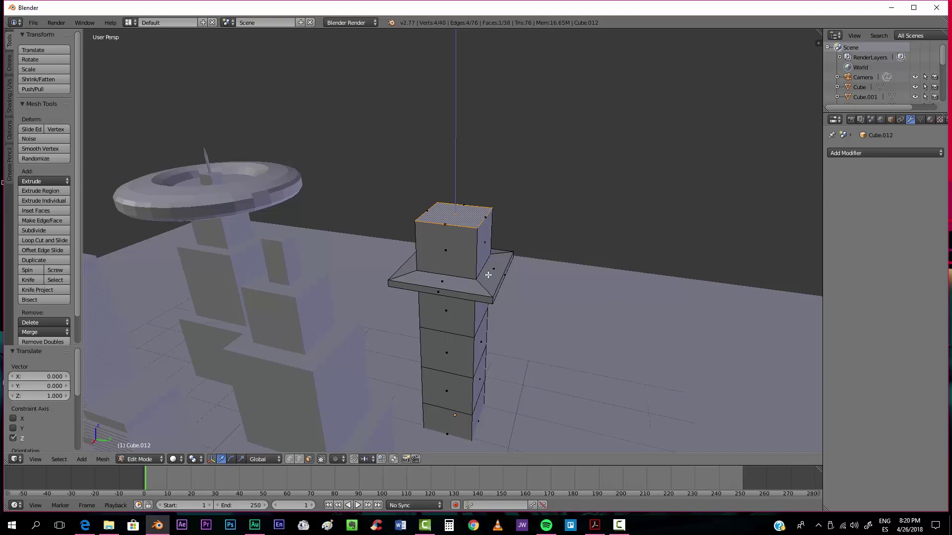
key("1")
left_click(488, 233)
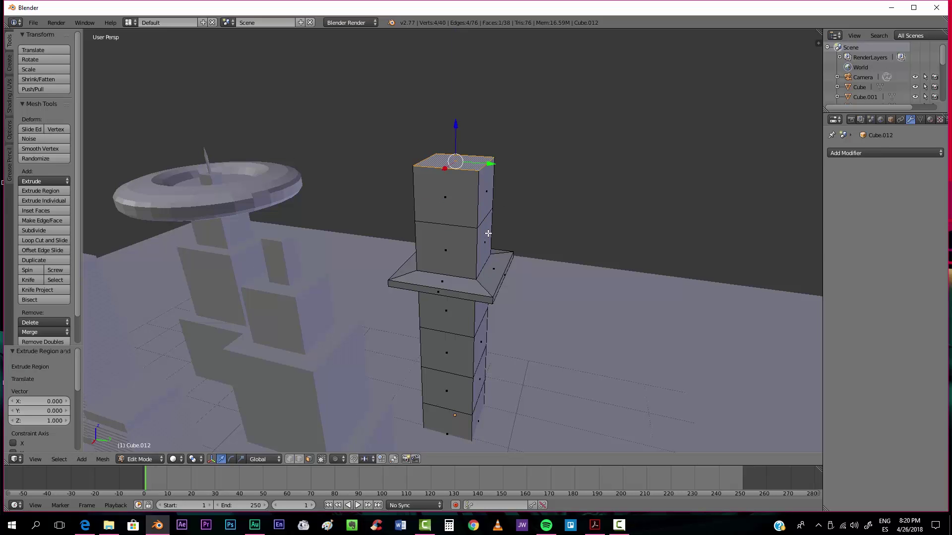
Step: Extrude the upper section's top face in place, scale it outward by about 1.6, and raise it 0.066 units
middle_click_drag(490, 231, 496, 224)
key("KP_1")
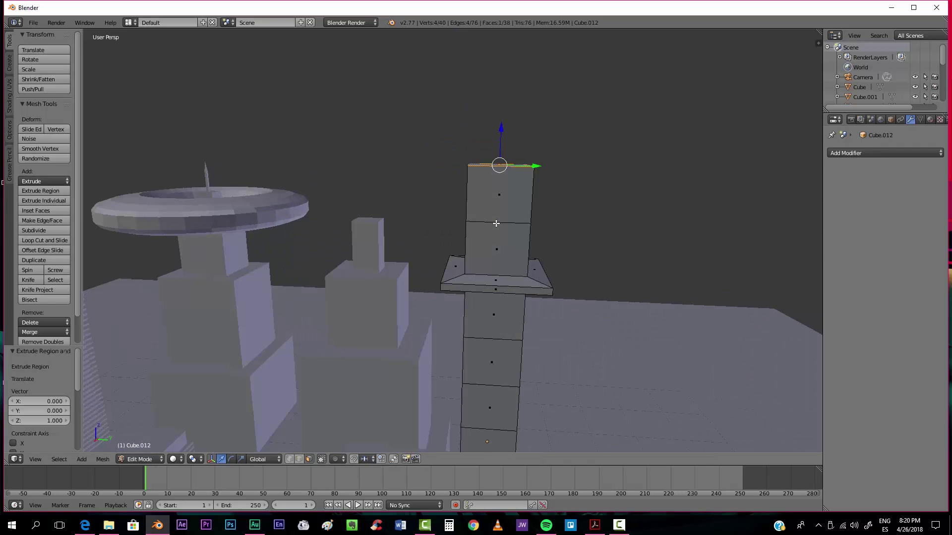
middle_click_drag(552, 187, 450, 269, "shift")
scroll(462, 273, "up", 5)
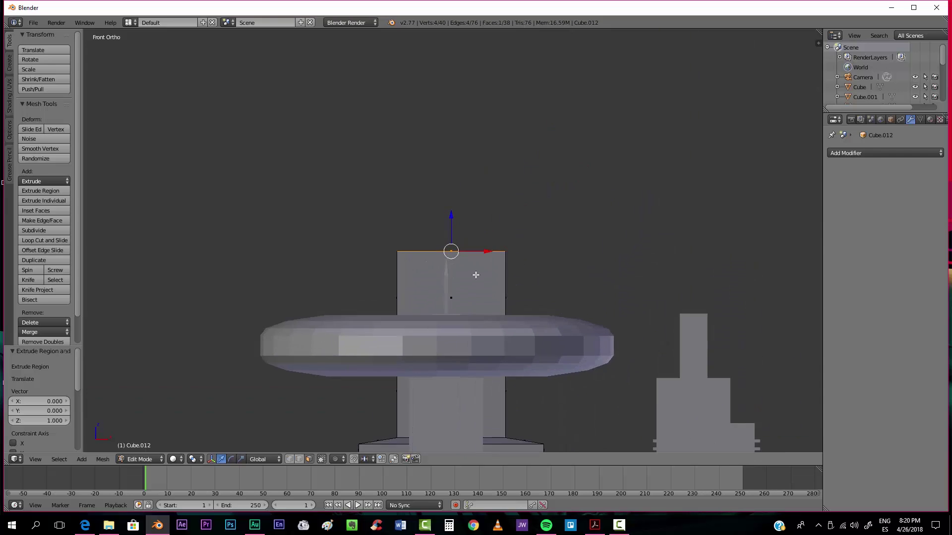
middle_click_drag(504, 329, 501, 273, "shift")
scroll(501, 272, "up", 2)
scroll(535, 365, "down", 1)
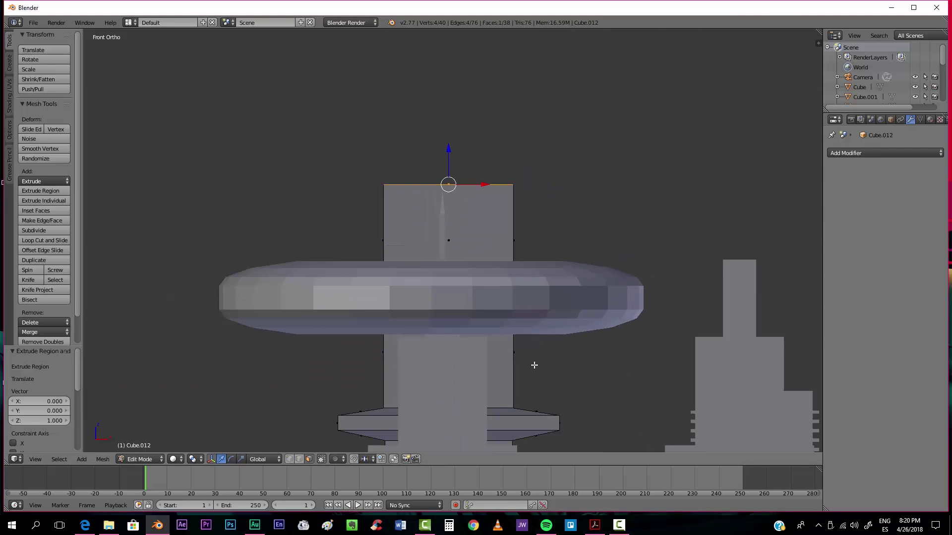
key("e")
right_click(523, 253)
key("s")
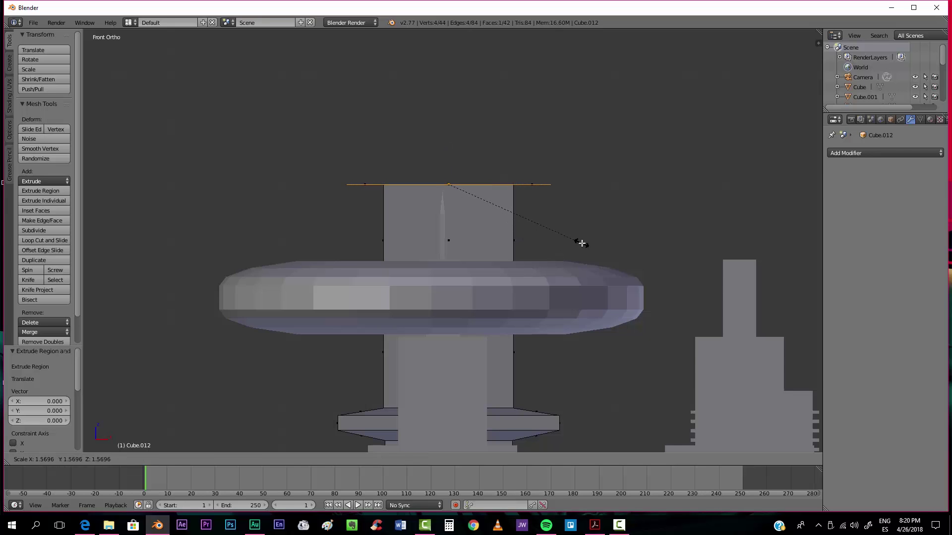
left_click(582, 243)
left_click_drag(449, 143, 457, 141)
Step: Extrude the second rim into a thin band, extrude 0.093 units more, and scale the top face to 0.639
key("e")
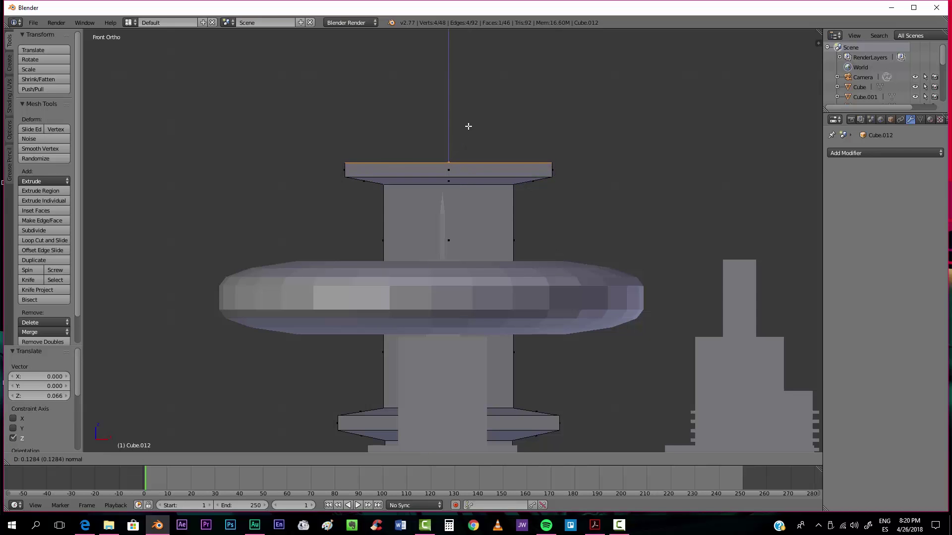
left_click(469, 126)
key("e")
left_click(511, 143)
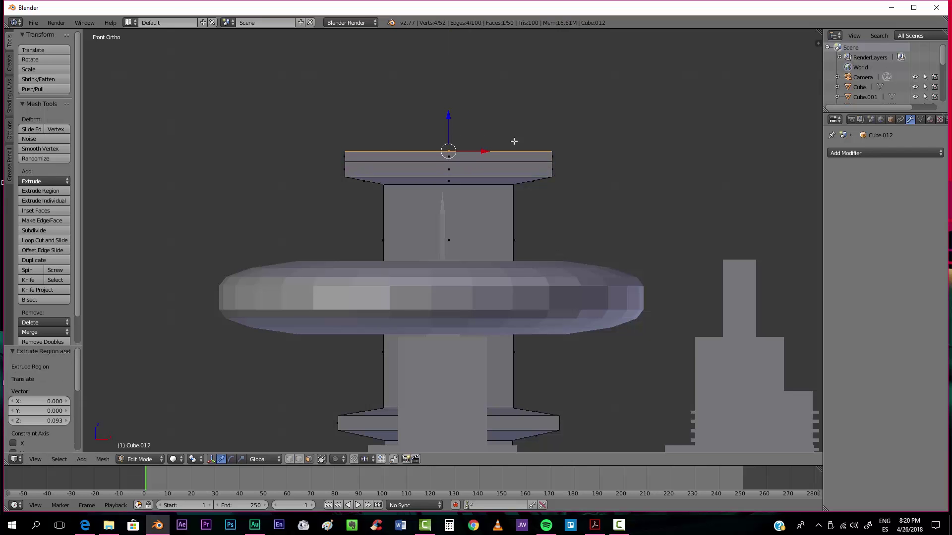
key("s")
left_click(545, 142)
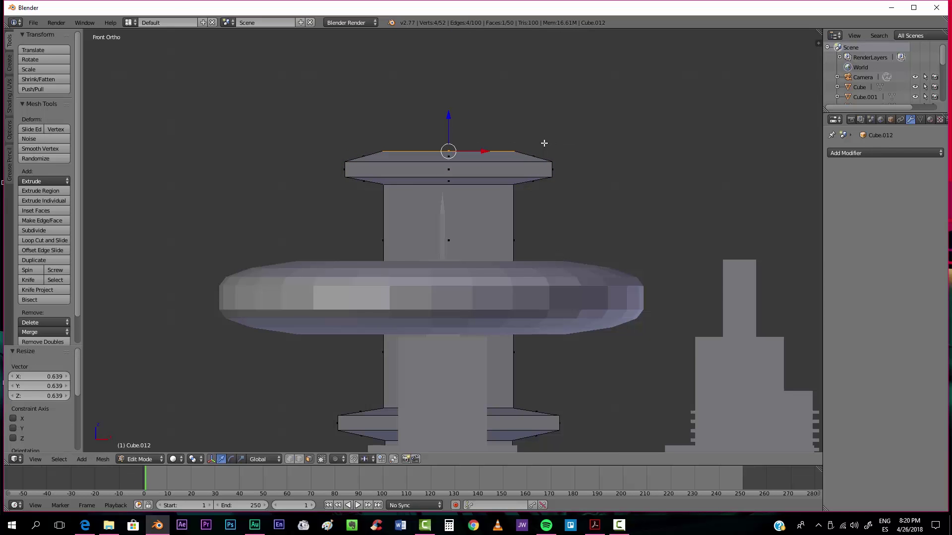
Step: Extrude two more column sections above the second ledge, making the upper one 1 unit high
scroll(550, 154, "down", 1)
middle_click_drag(550, 154, 485, 245)
key("e")
left_click(506, 195, "ctrl")
scroll(521, 251, "down", 2)
scroll(483, 251, "down", 2)
type("e1")
key("Return")
middle_click_drag(482, 202, 484, 228)
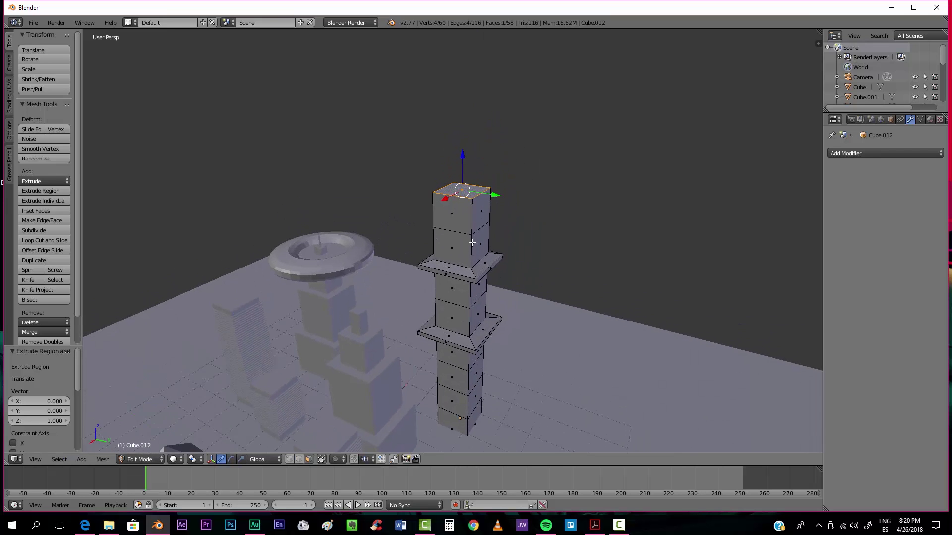
Step: Extrude the column tower's top face in place and scale it inward to 0.339
scroll(483, 228, "up", 2)
middle_click_drag(481, 186, 480, 246, "shift")
scroll(479, 246, "up", 2)
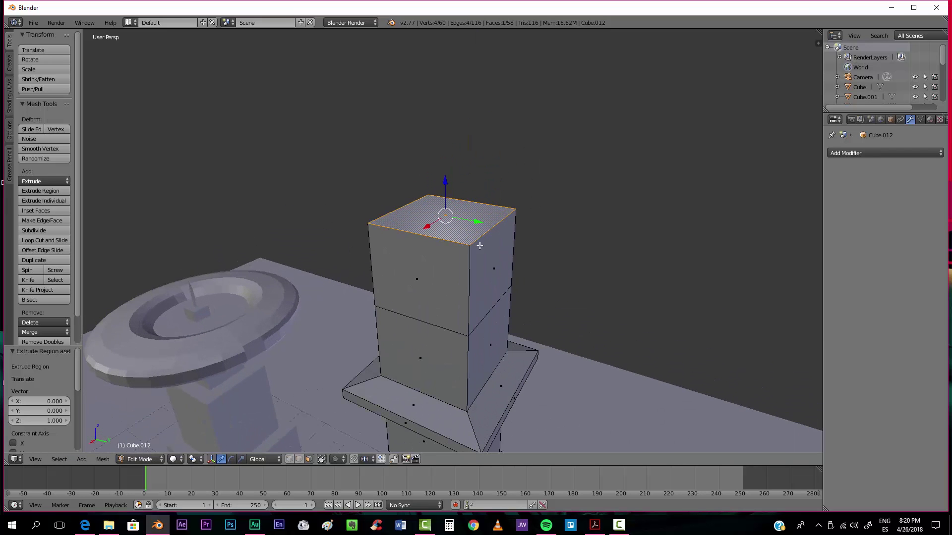
key("e")
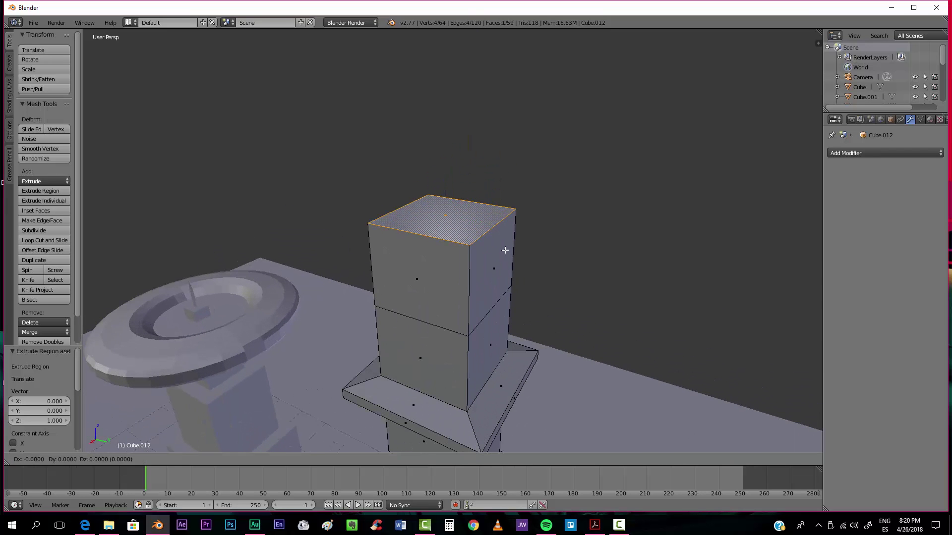
right_click(505, 250)
key("s")
left_click(487, 232)
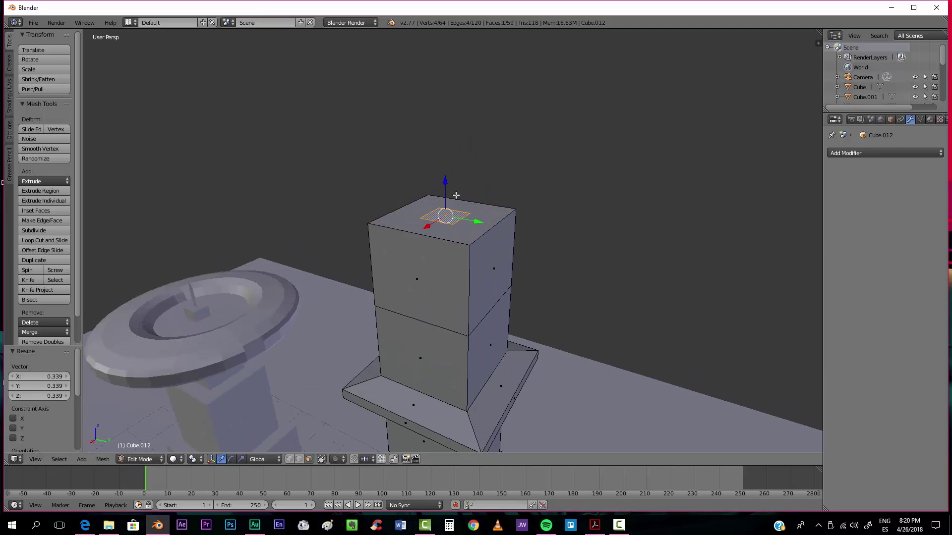
Step: Extrude the small inset face upward into a narrow spire and return to Object Mode
key("e")
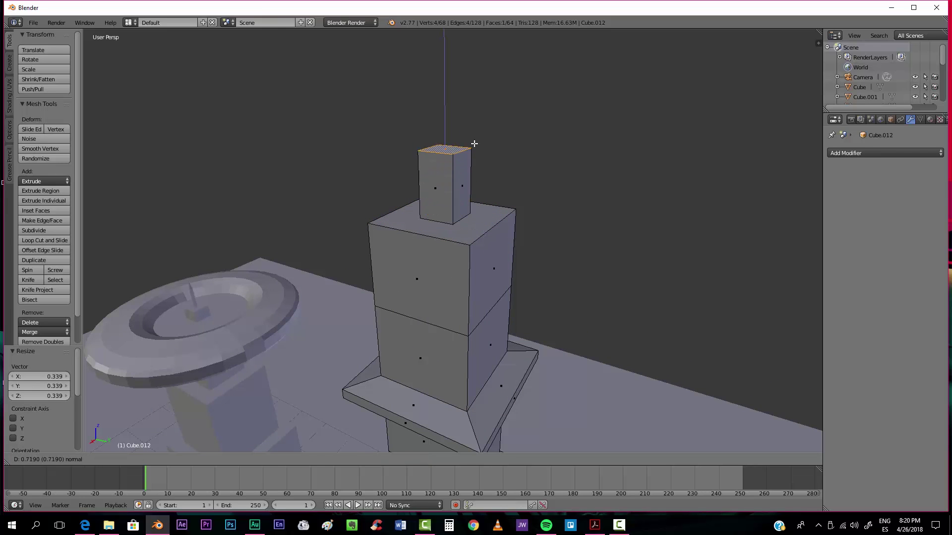
left_click(483, 95)
key("Tab")
scroll(486, 166, "down", 7)
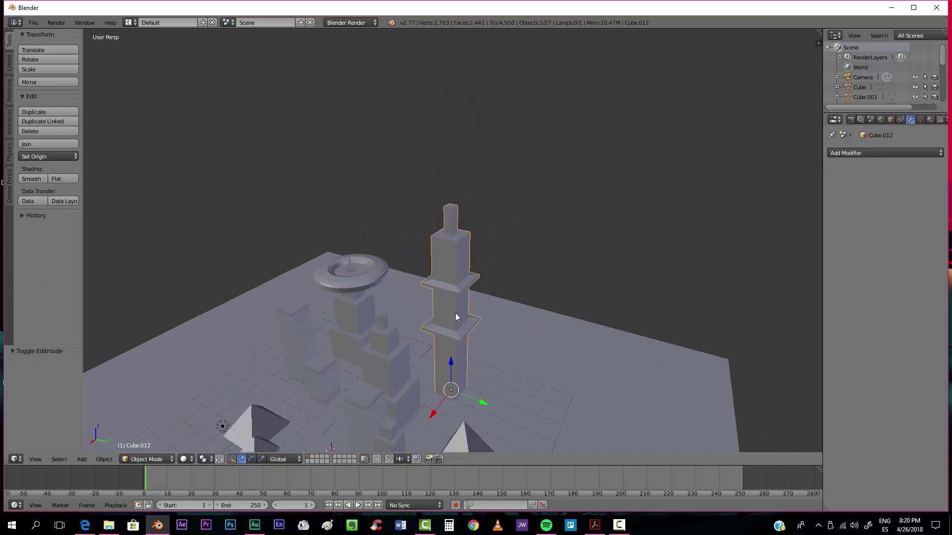
Step: Scale the column tower's entire mesh down slightly in Edit Mode
middle_click_drag(455, 314, 610, 269)
scroll(523, 293, "up", 5)
scroll(600, 273, "up", 1)
key("Tab")
key("a")
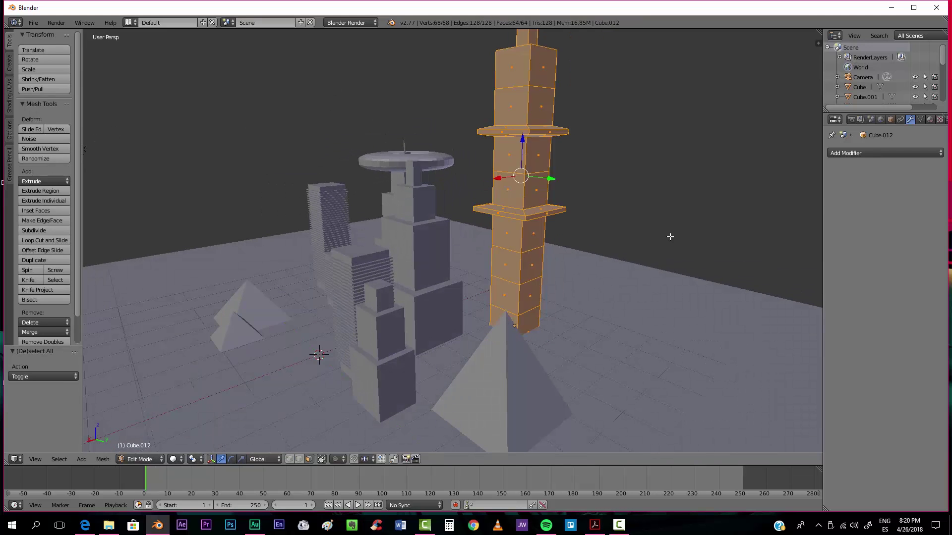
key("s")
left_click(620, 227)
key("Tab")
Step: Lower the column tower onto the ground and shift it along X by 0.917 and another 0.674 units
middle_click_drag(619, 227, 495, 317)
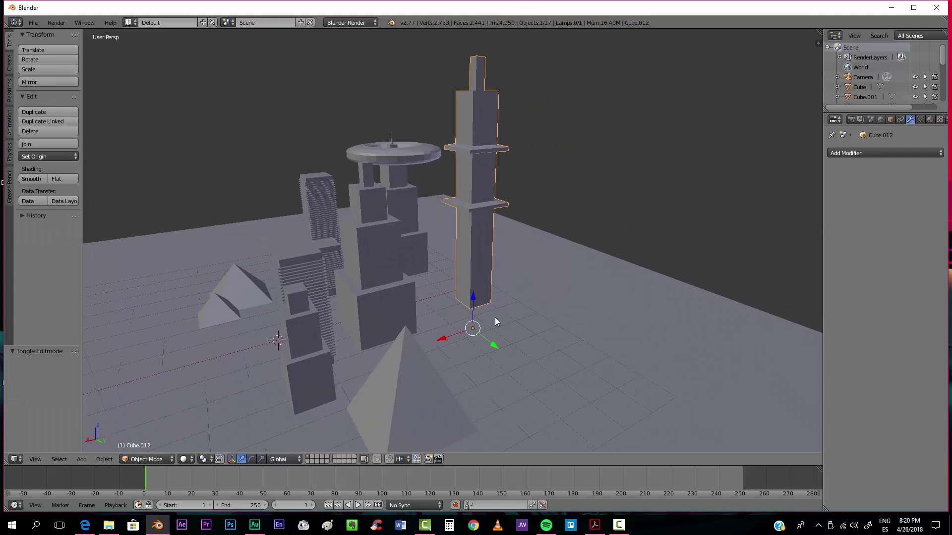
left_click_drag(474, 297, 479, 328)
middle_click_drag(479, 328, 497, 360)
left_click_drag(497, 360, 457, 352)
middle_click_drag(457, 352, 446, 326)
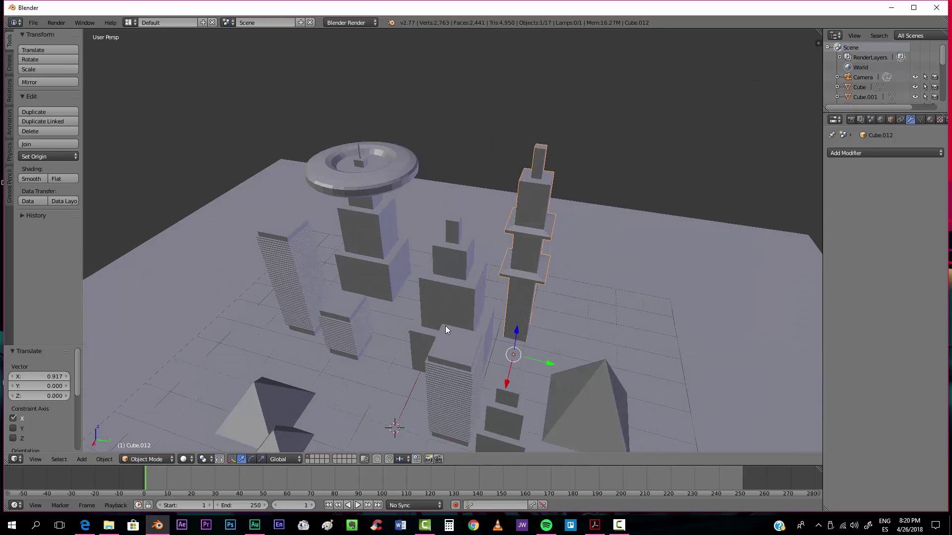
left_click_drag(544, 360, 510, 394)
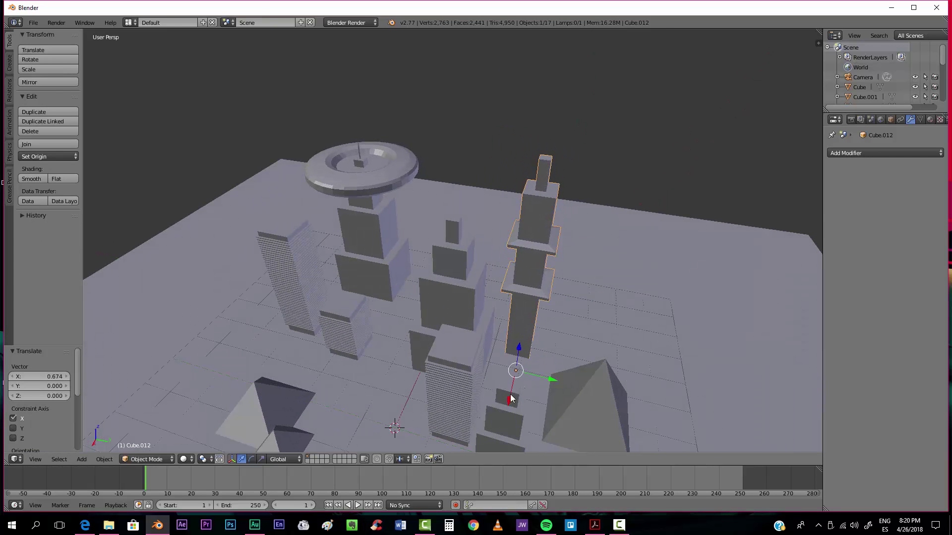
middle_click_drag(407, 319, 431, 298)
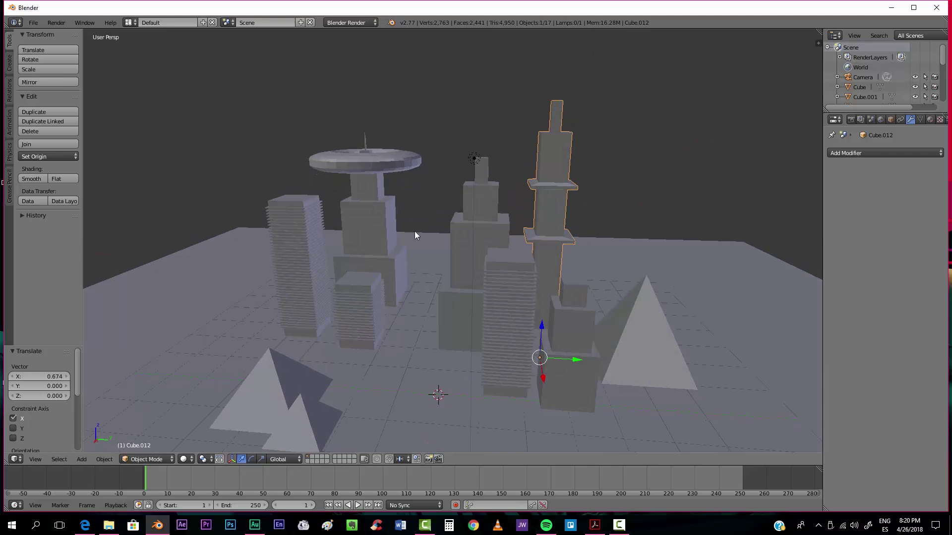
Step: Duplicate the large pyramid and move the copy along Y and by -2.961 units in X, behind the short slab-ringed tower
right_click(608, 337)
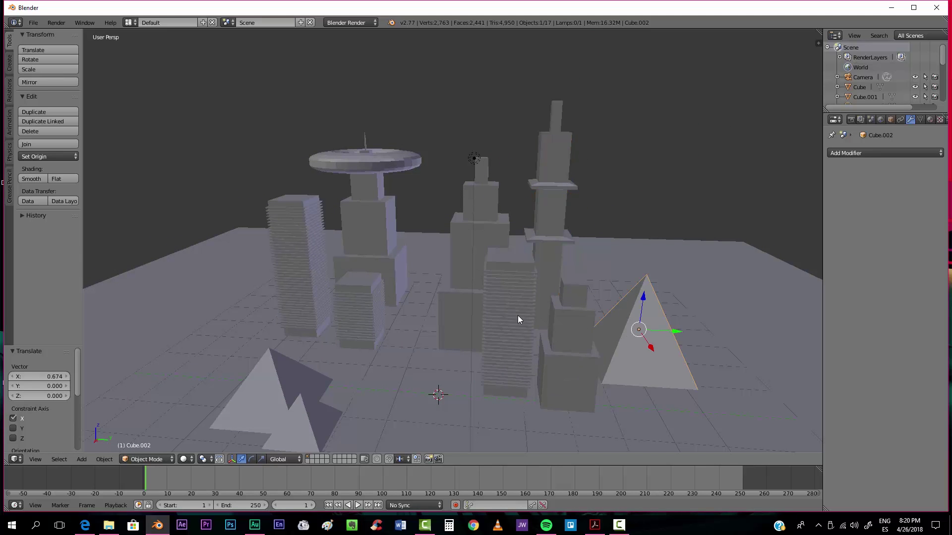
middle_click_drag(518, 319, 595, 345)
key("shift+d")
left_click(672, 354)
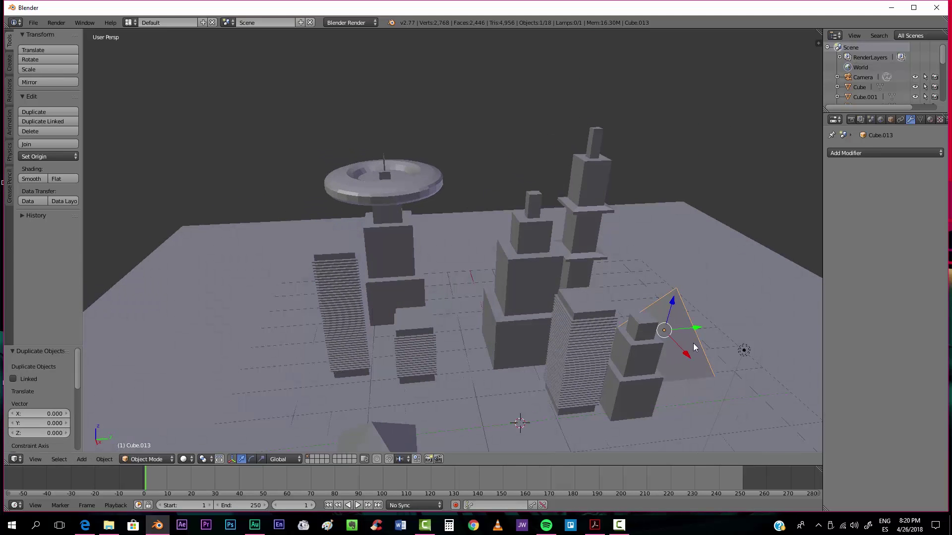
left_click_drag(700, 327, 352, 324)
middle_click_drag(368, 312, 545, 307, "shift")
left_click_drag(608, 320, 504, 301)
middle_click_drag(503, 301, 507, 254)
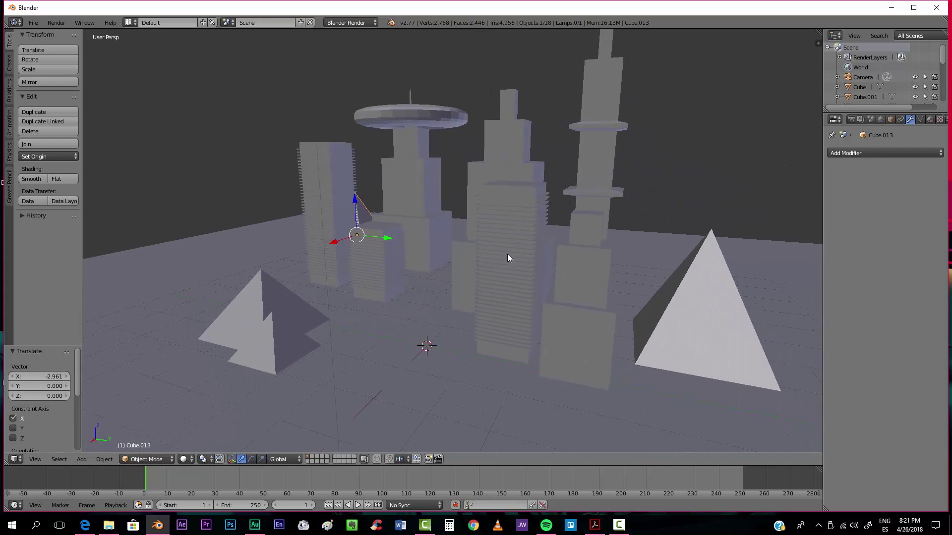
middle_click_drag(538, 213, 528, 213)
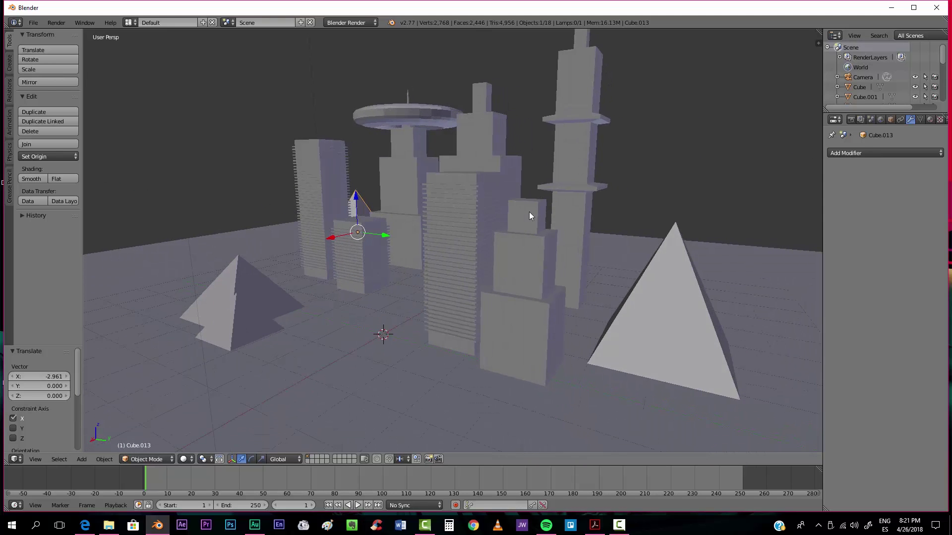
scroll(527, 214, "down", 2)
middle_click_drag(438, 200, 397, 182, "shift")
scroll(441, 228, "down", 3)
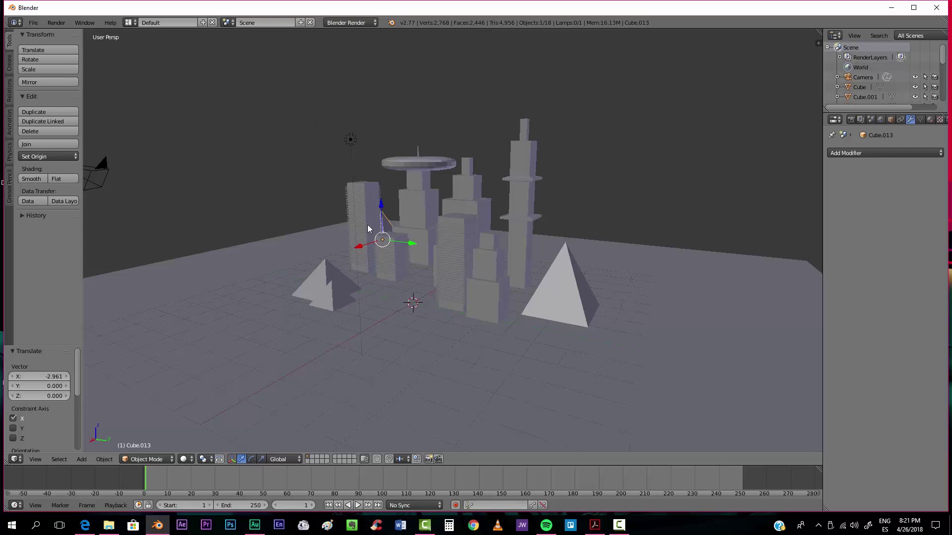
scroll(368, 228, "up", 2)
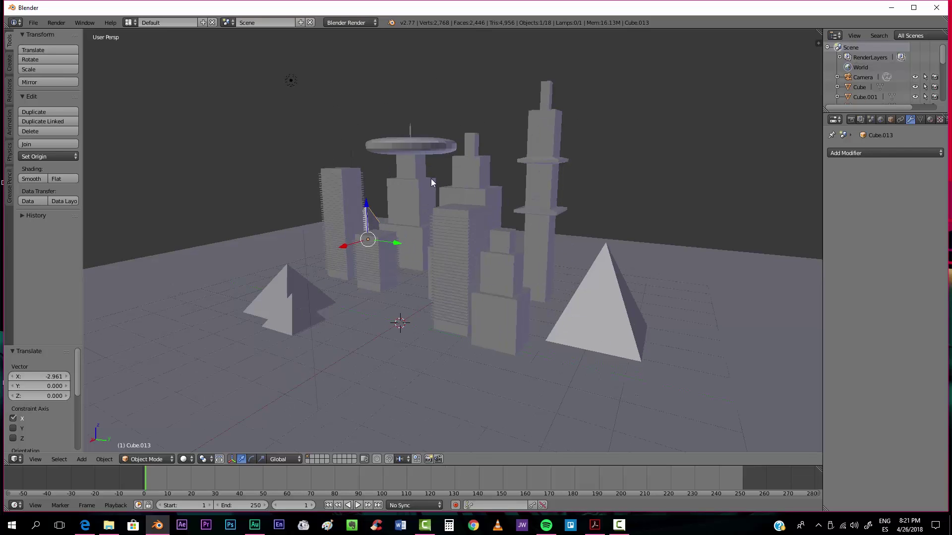
middle_click_drag(405, 212, 405, 207)
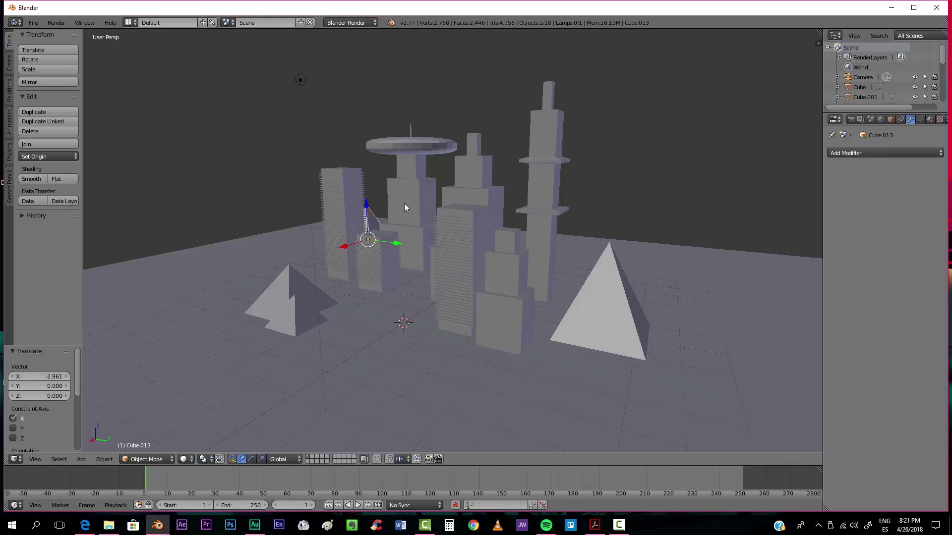
Step: Create a full copy of the scene and make the copy, Scene.001, the active scene
left_click(301, 23)
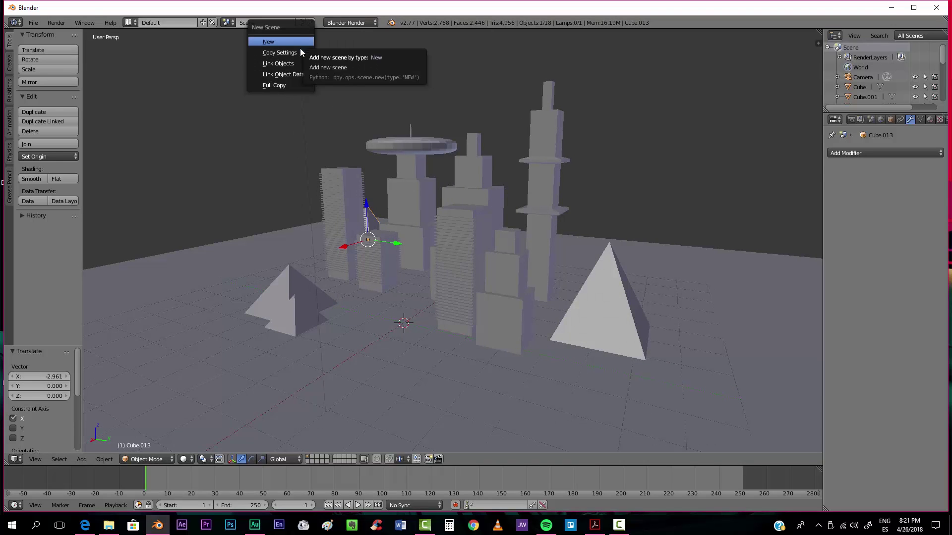
left_click(281, 85)
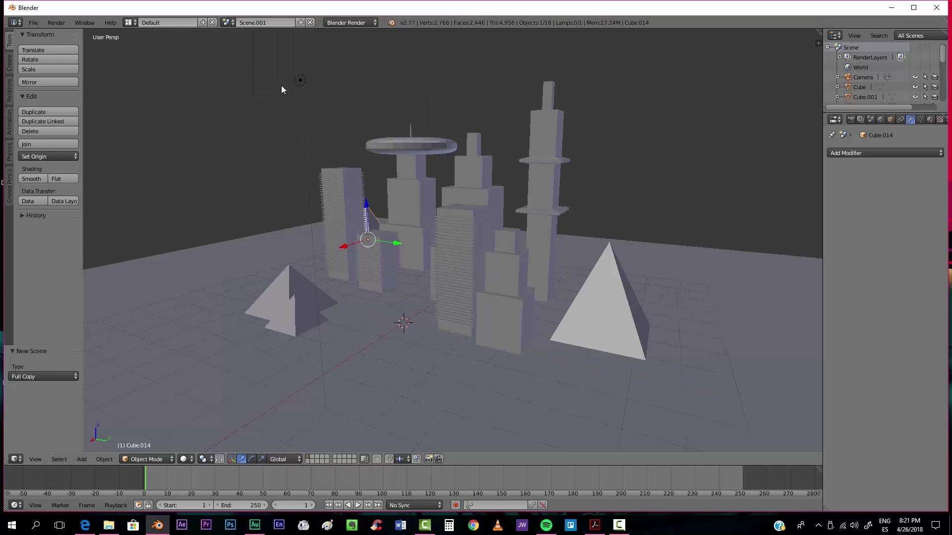
left_click(231, 23)
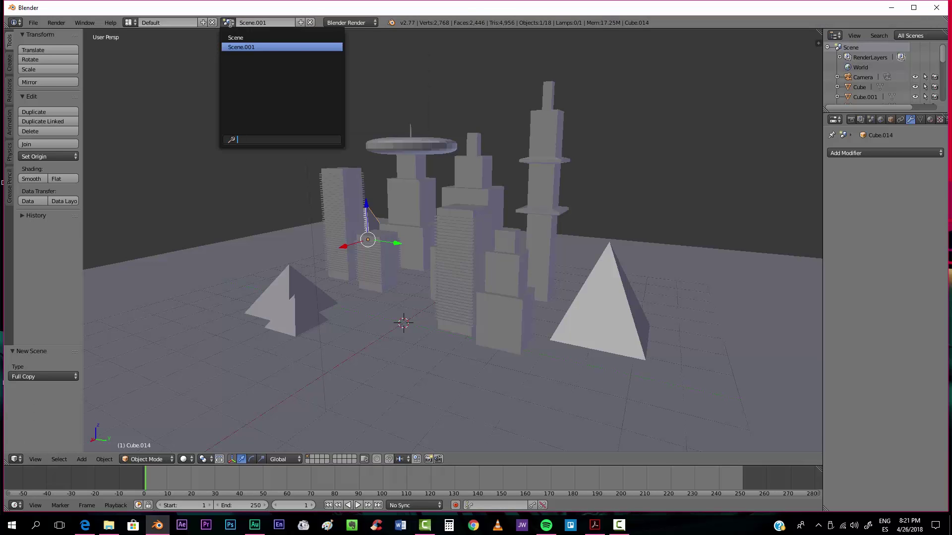
left_click(243, 47)
Step: Join everything except the camera and lamp into one object, using the ground plane as the active object
scroll(402, 235, "down", 2)
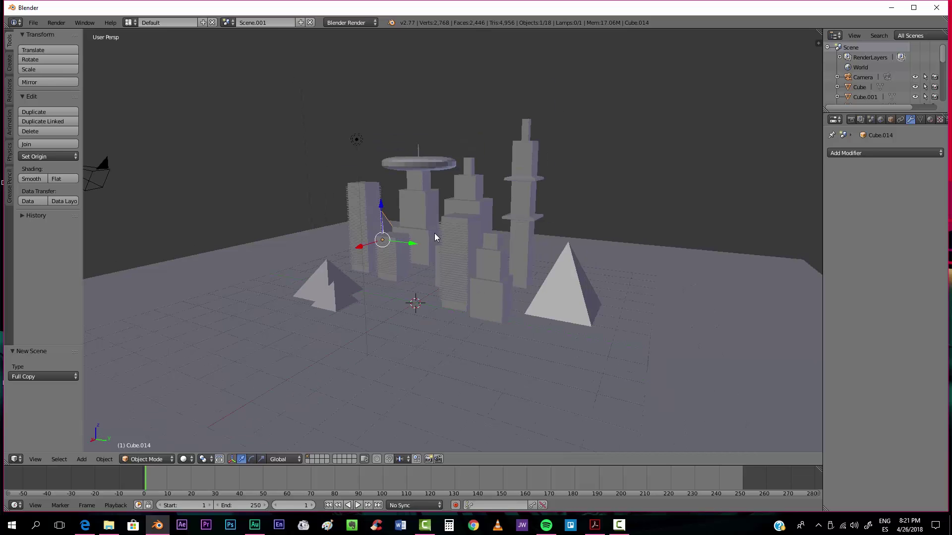
key("a")
key("a")
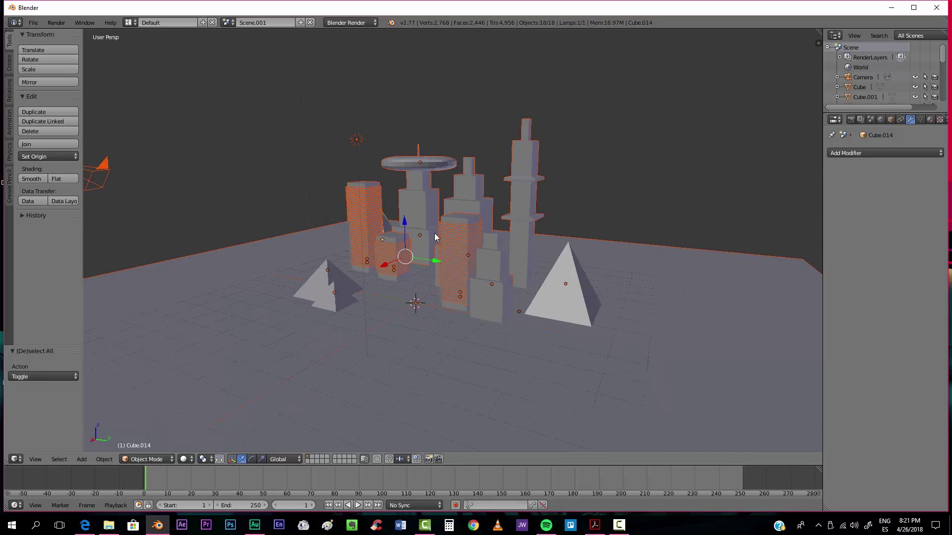
scroll(267, 180, "down", 2)
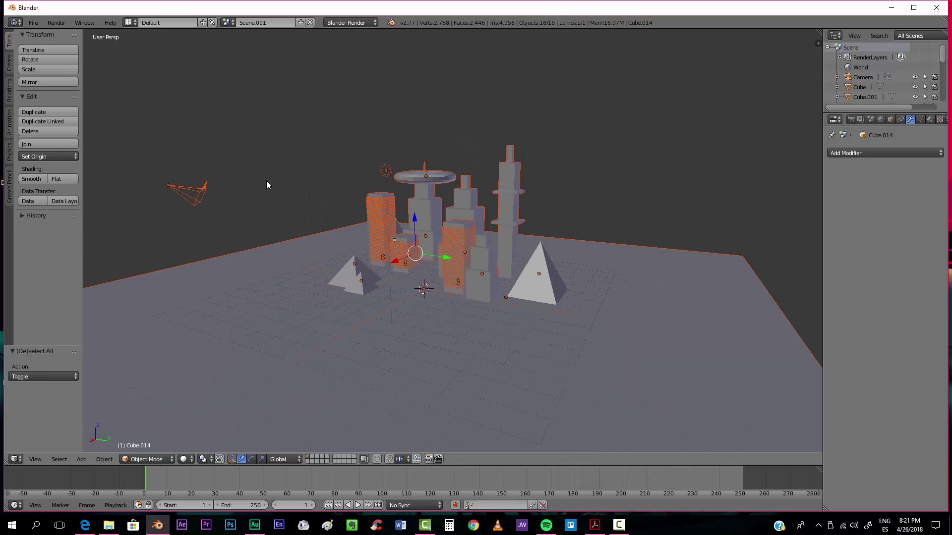
right_click(191, 192, "shift")
right_click(191, 191, "shift")
right_click(385, 175, "shift")
right_click(385, 174, "shift")
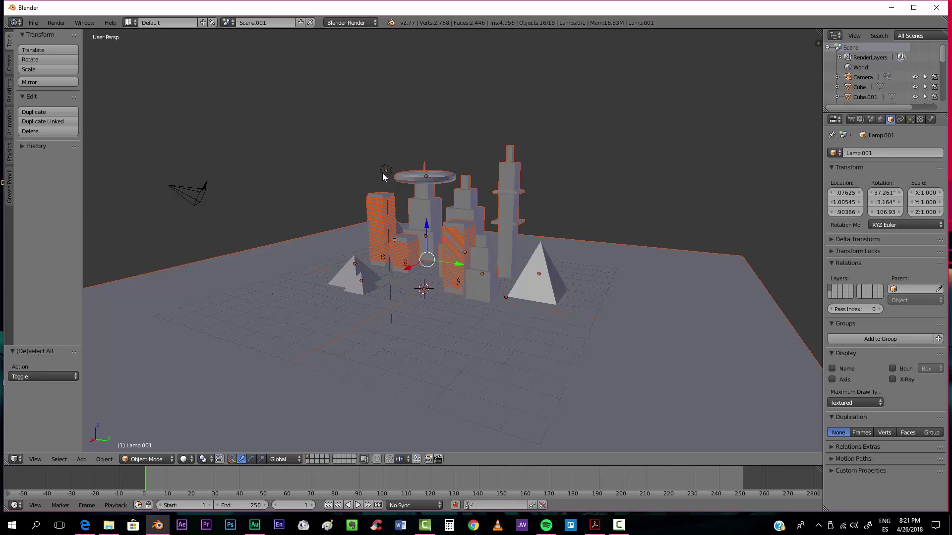
scroll(387, 180, "up", 2)
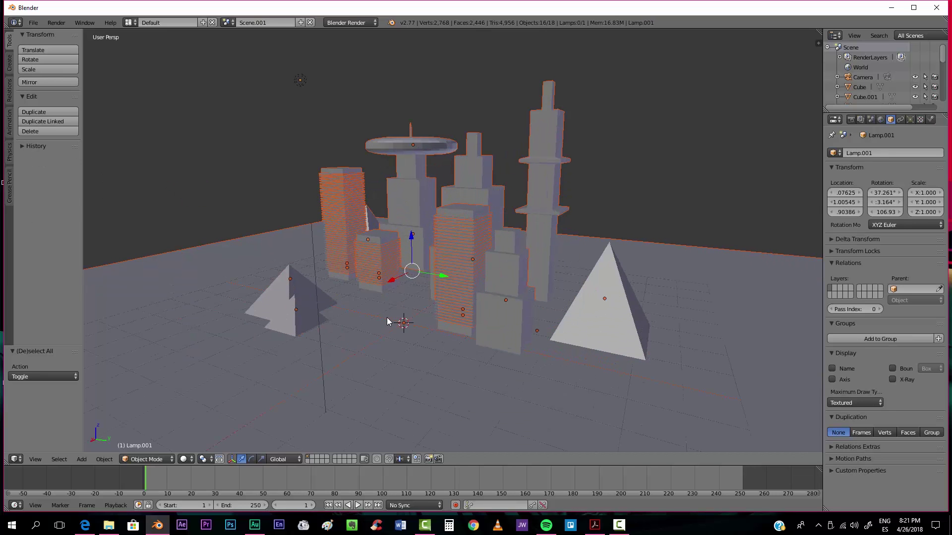
right_click(665, 256, "shift")
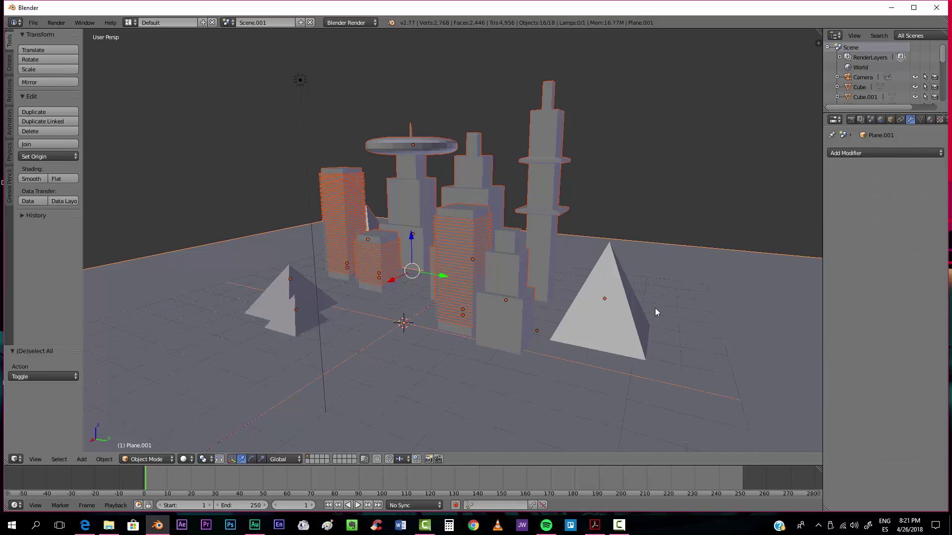
key("ctrl+j")
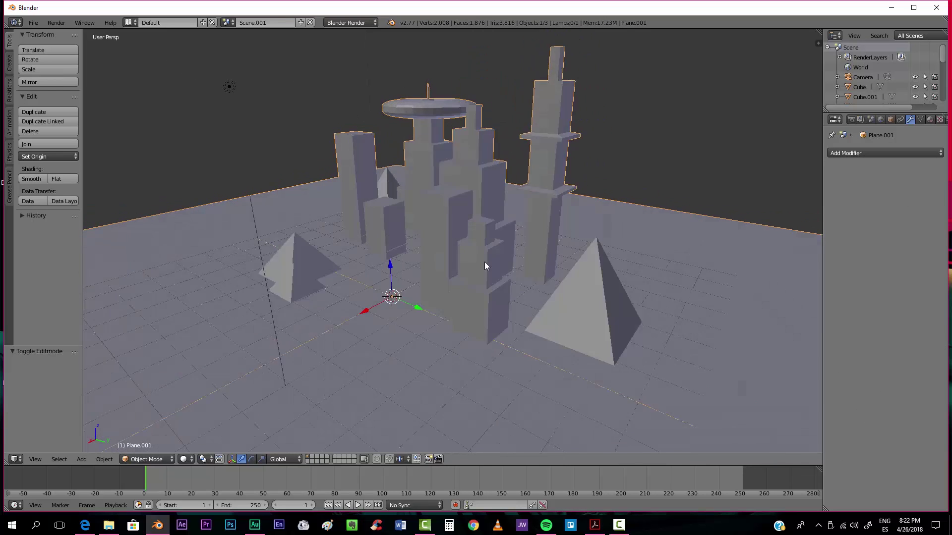
Step: Duplicate the joined city in place, leaving the copy at the original's position
mouse_move(484, 262)
middle_mouse_down()
mouse_move(511, 265)
mouse_move(494, 257)
middle_mouse_up()
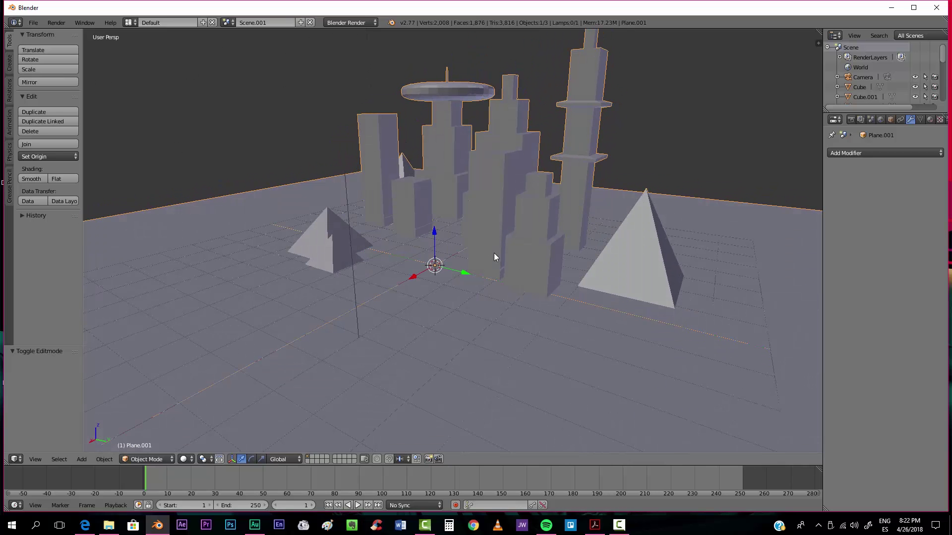
key("shift+d")
right_click(494, 254)
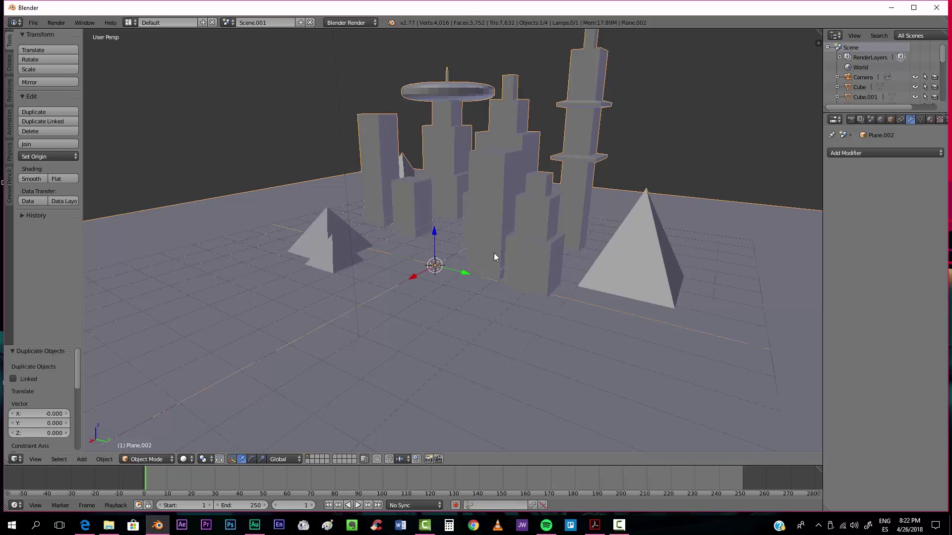
key("g")
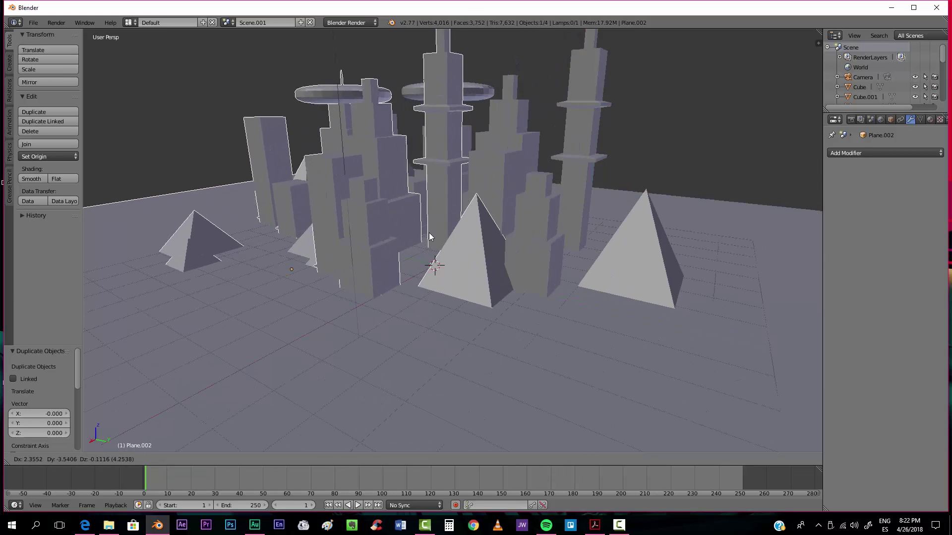
right_click(426, 233)
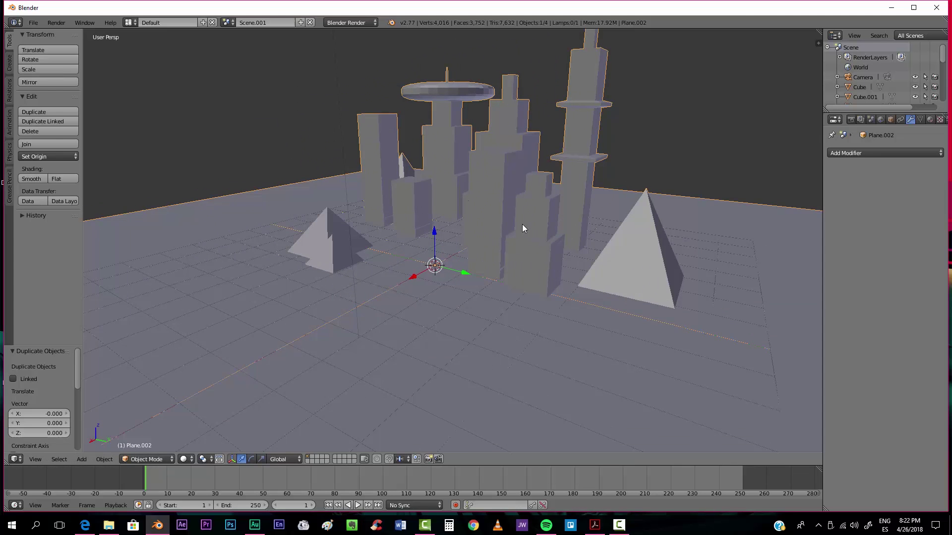
Step: Turn all faces of the duplicated city into a solid wireframe with the Wire Frame command
key("Tab")
key("a")
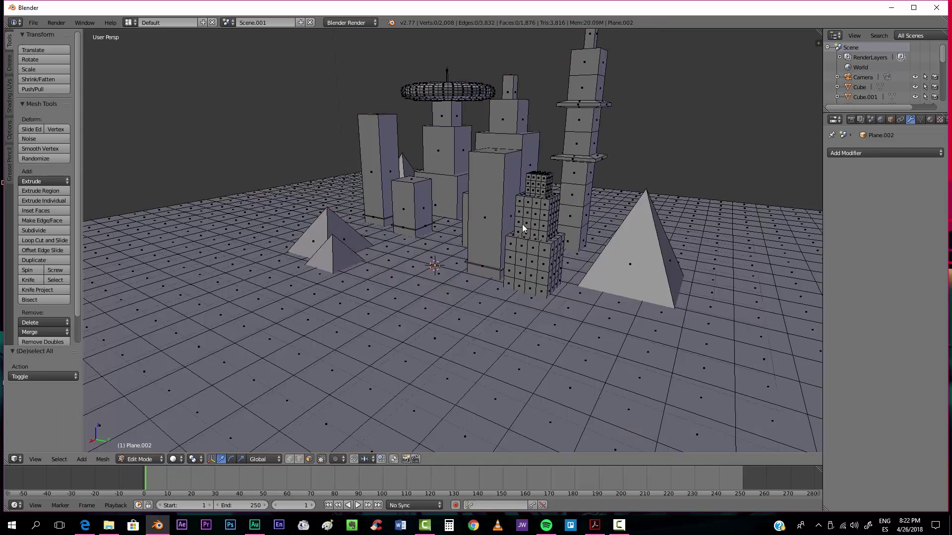
key("a")
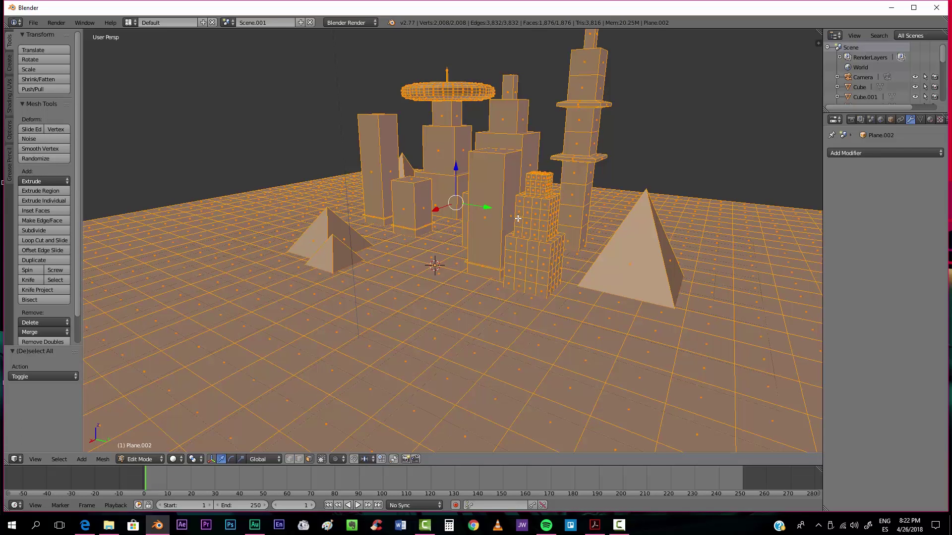
key("w")
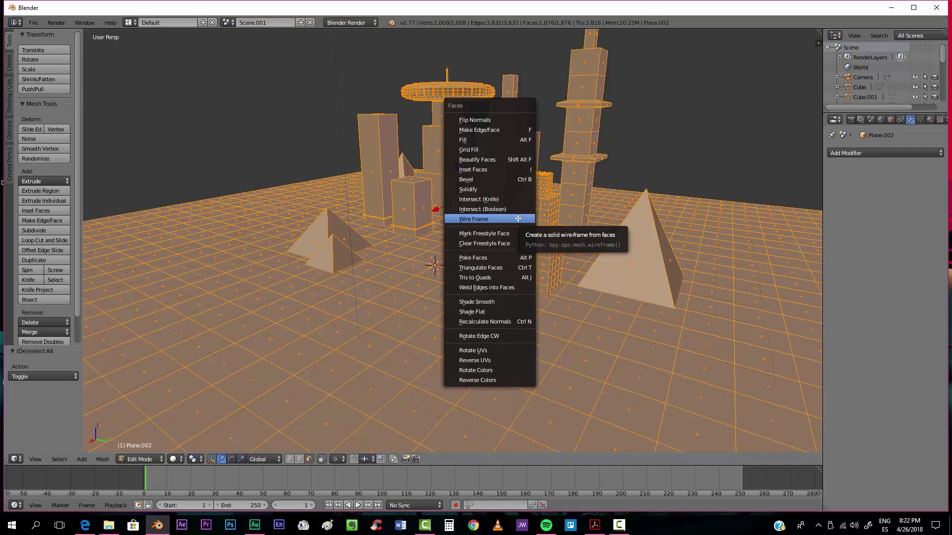
left_click(518, 217)
key("Tab")
middle_click_drag(573, 250, 529, 240)
scroll(529, 240, "up", 4)
key("a")
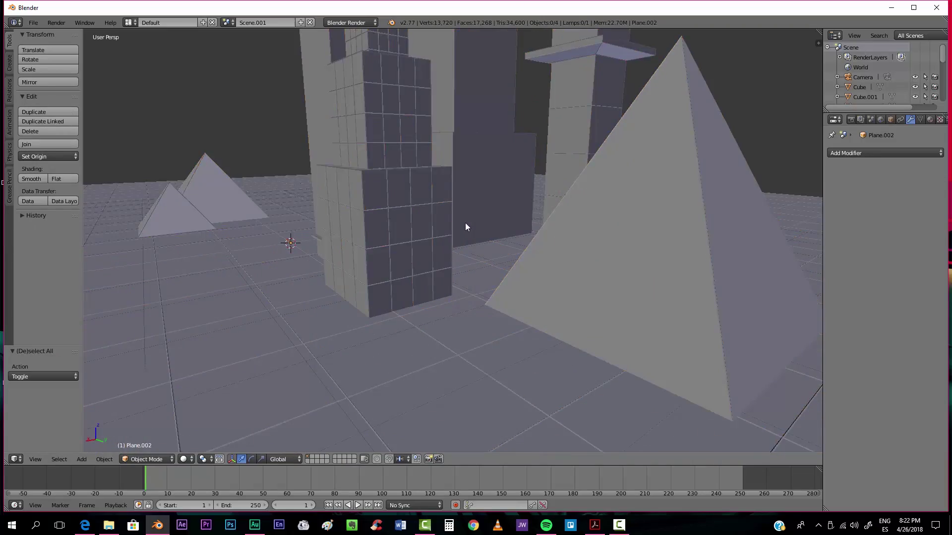
middle_click_drag(465, 222, 491, 234)
scroll(489, 235, "up", 1)
Step: Thicken the wireframe city's lines with Shrink/Fatten, then return to Object Mode and deselect everything
key("Tab")
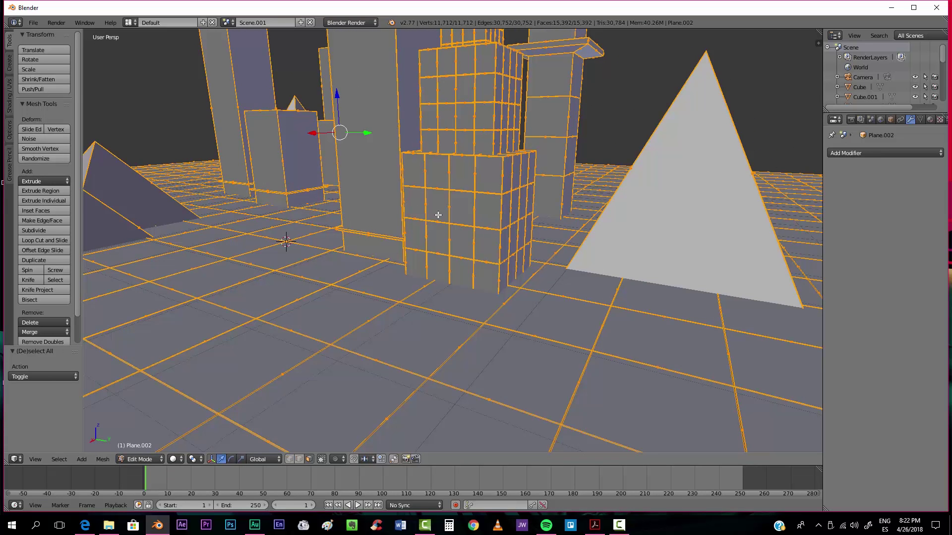
middle_click_drag(524, 219, 529, 222)
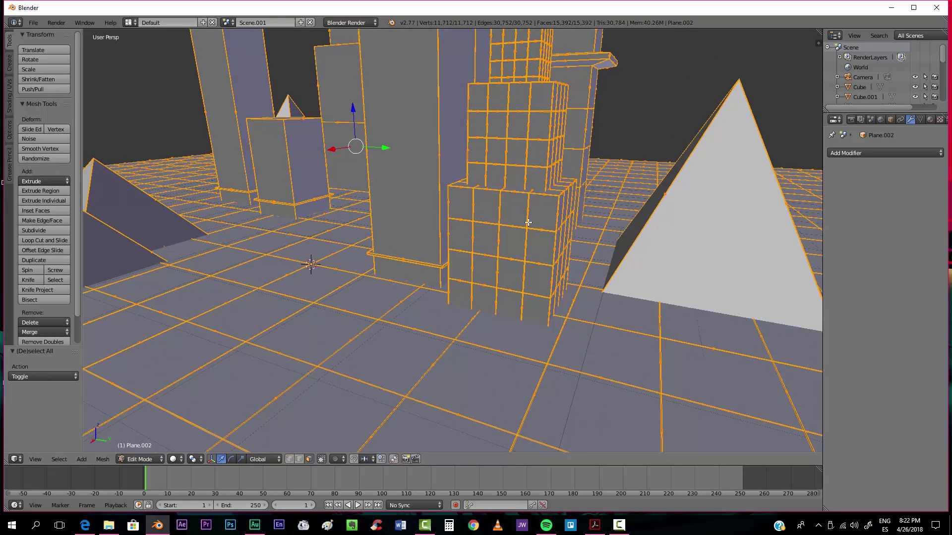
key("alt+s")
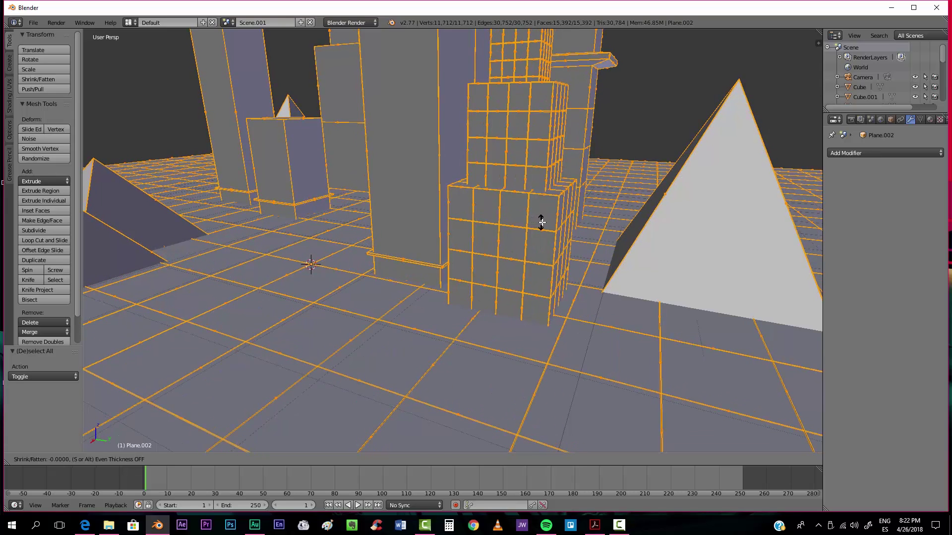
left_click(539, 232)
key("Tab")
scroll(514, 244, "down", 5)
key("a")
middle_click_drag(512, 243, 461, 257)
scroll(439, 246, "up", 3)
scroll(460, 253, "up", 2)
scroll(460, 246, "down", 2)
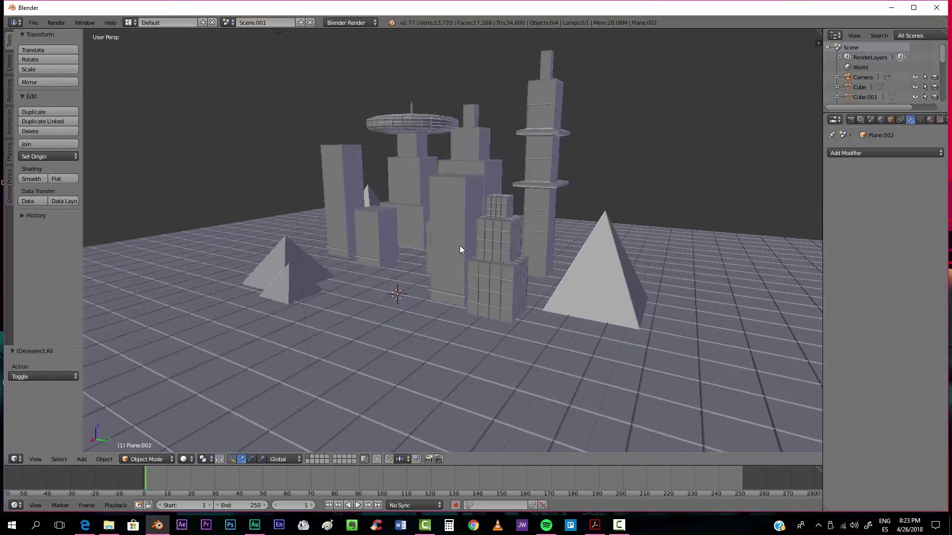